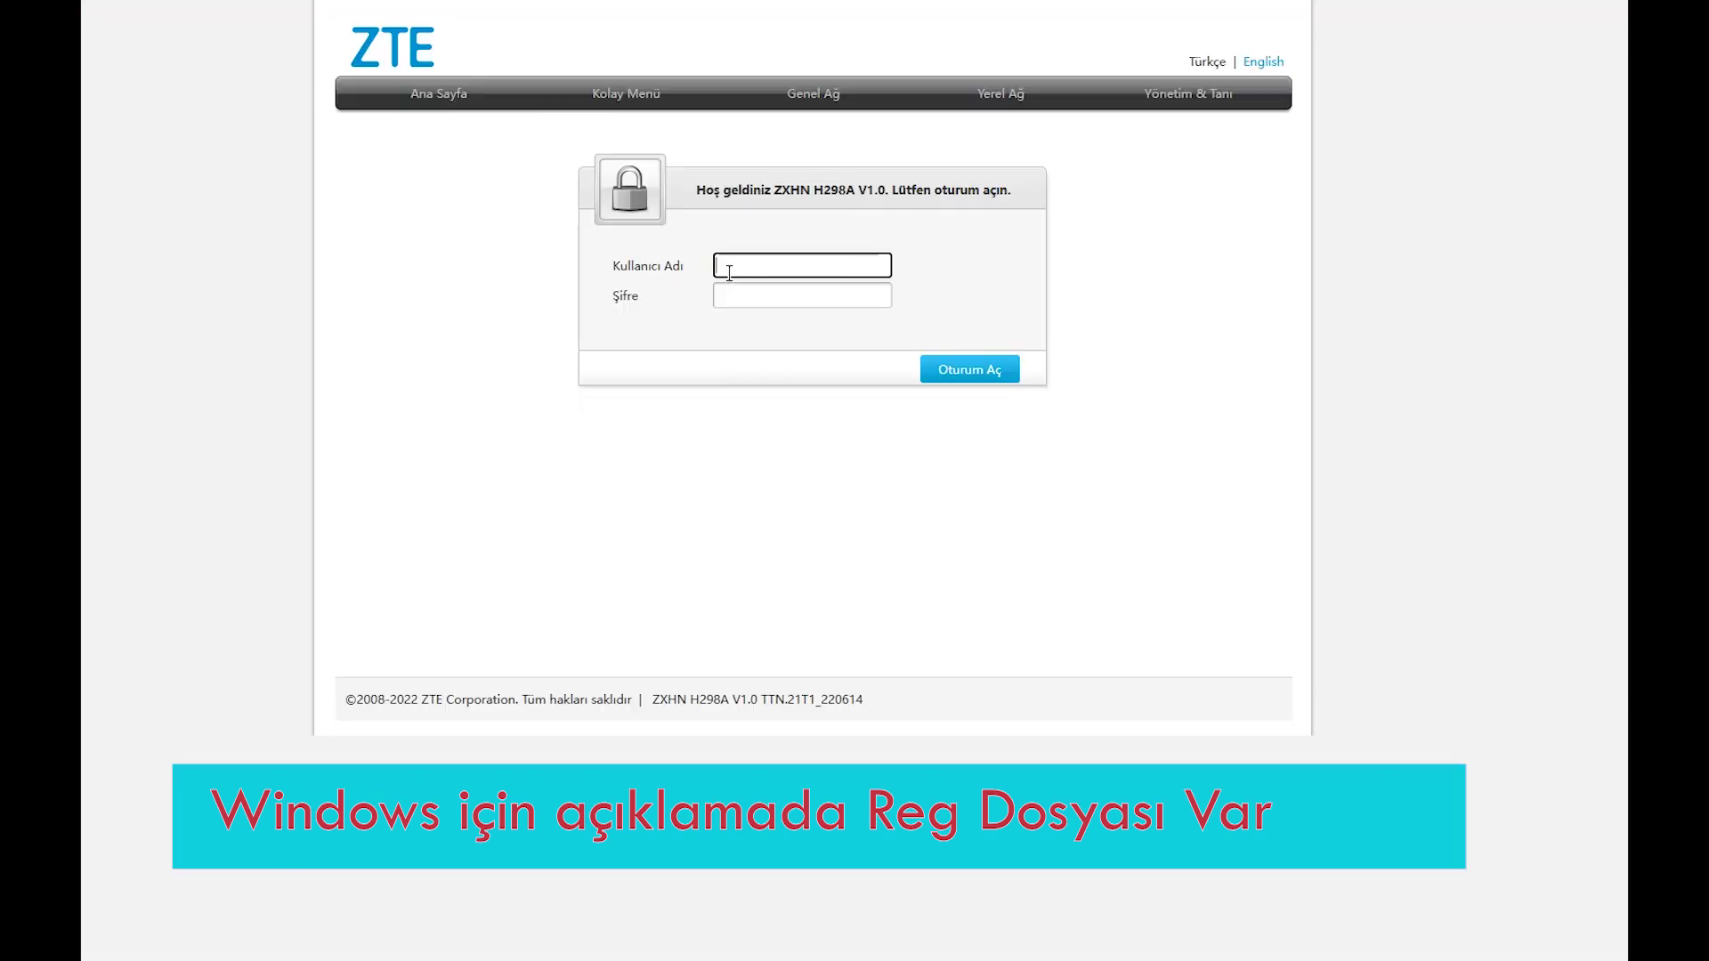
Switch from the Waveform test results to the ZTE router login page and select the Kullanıcı Adı field.
left_click(734, 265)
Fill in username root and the account password in the Şifre field.
type("root")
left_click(768, 294)
type("a")
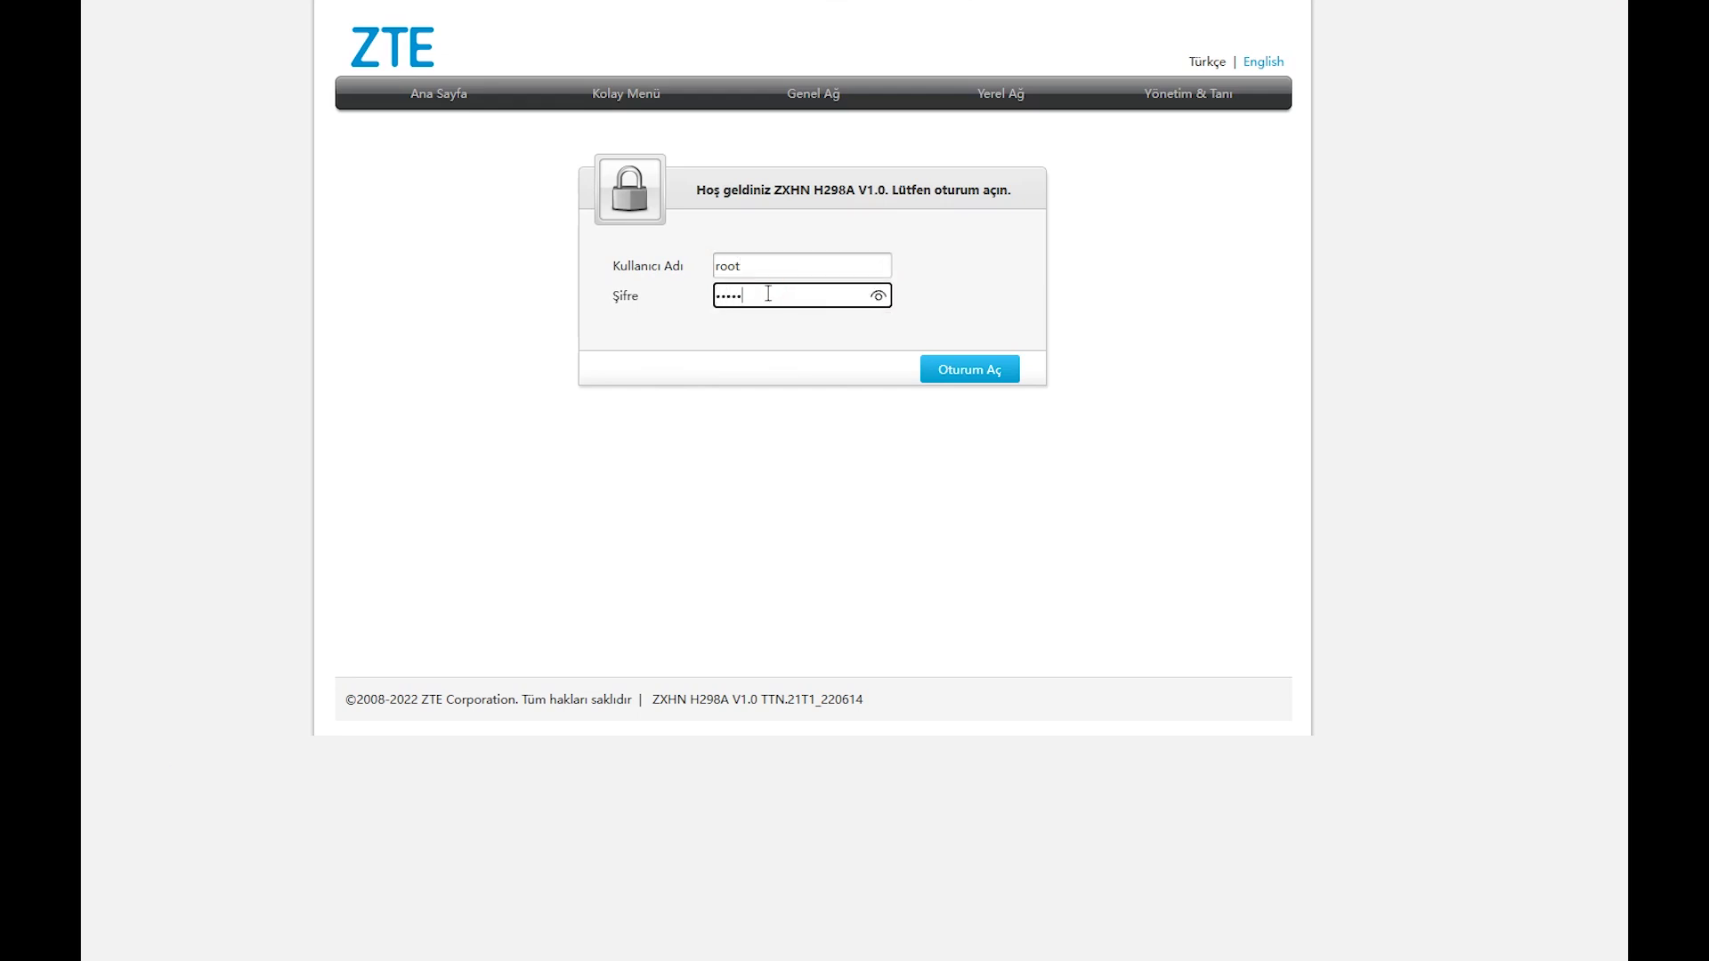
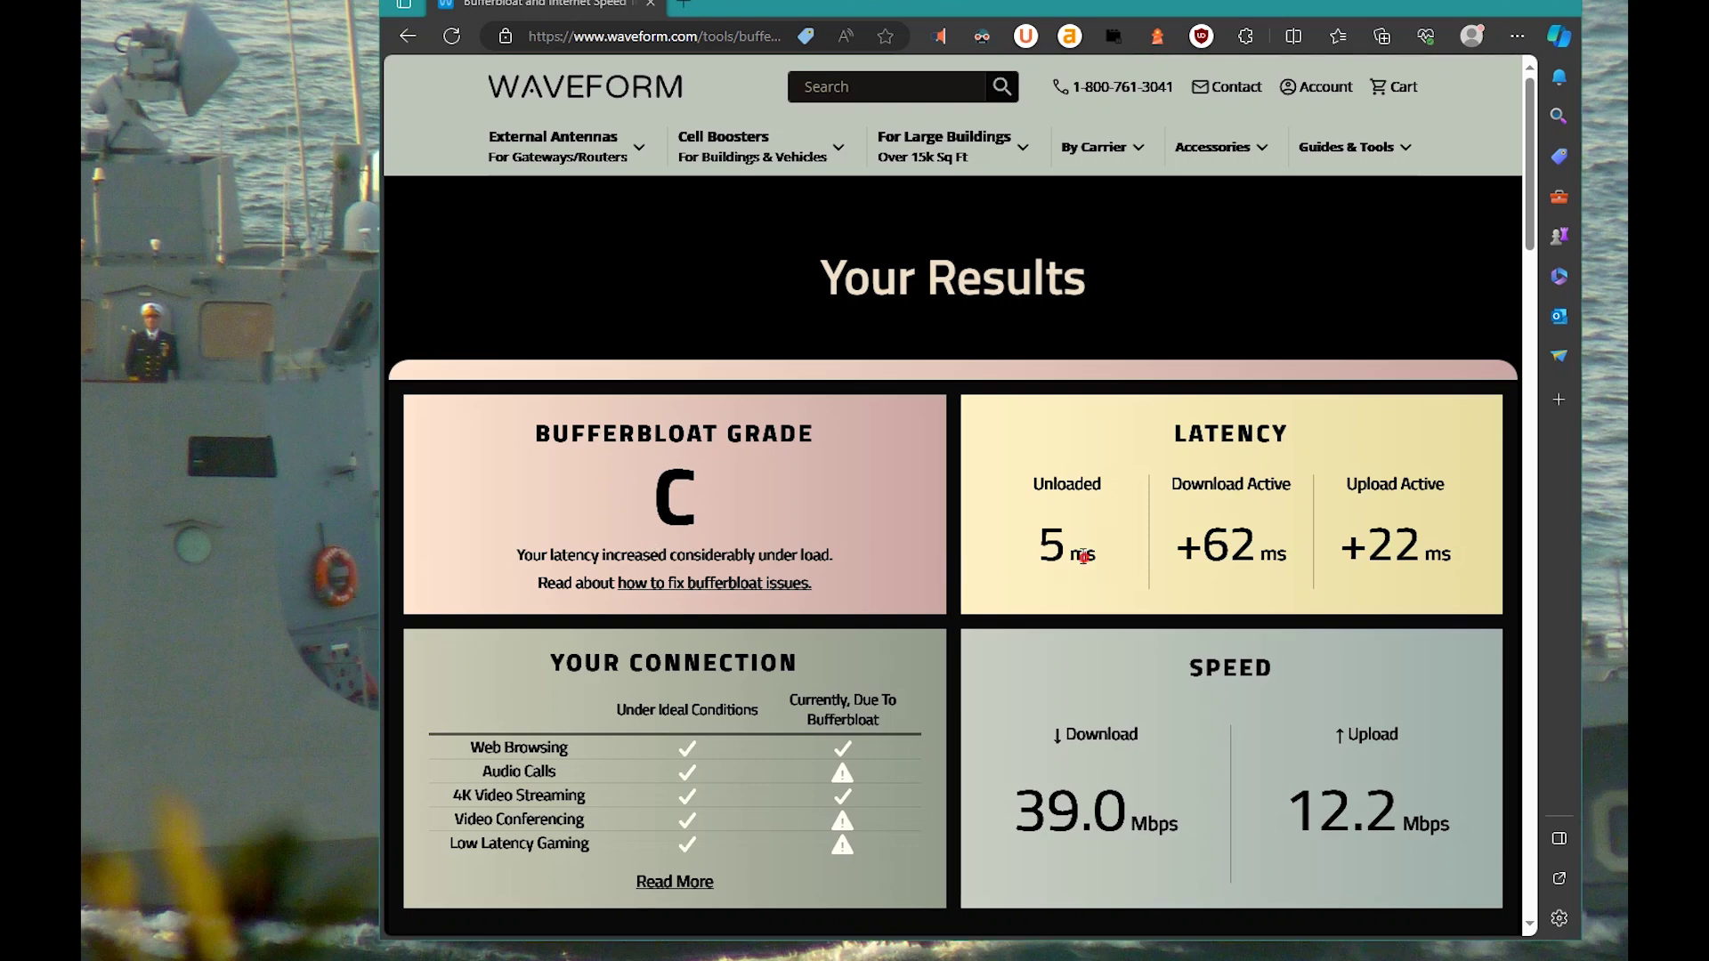
Review the Waveform test result, highlighting the 5 ms unloaded latency.
left_click_drag(1100, 574, 1034, 573)
left_click(1192, 577)
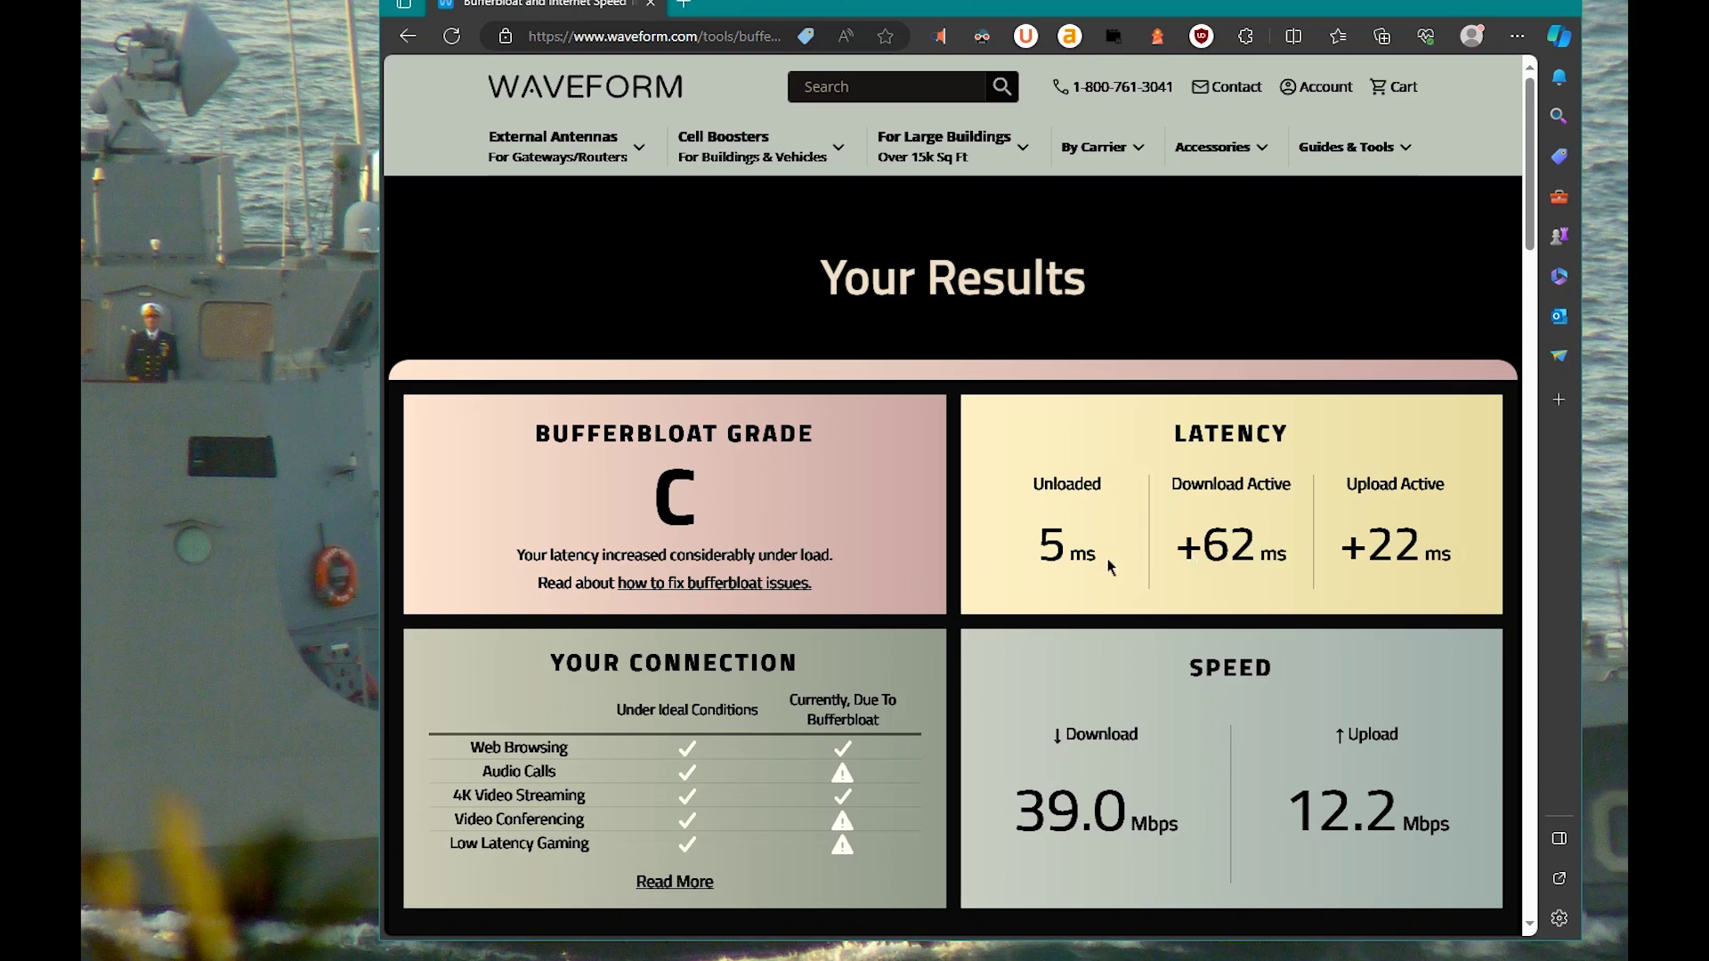
mouse_move(845, 781)
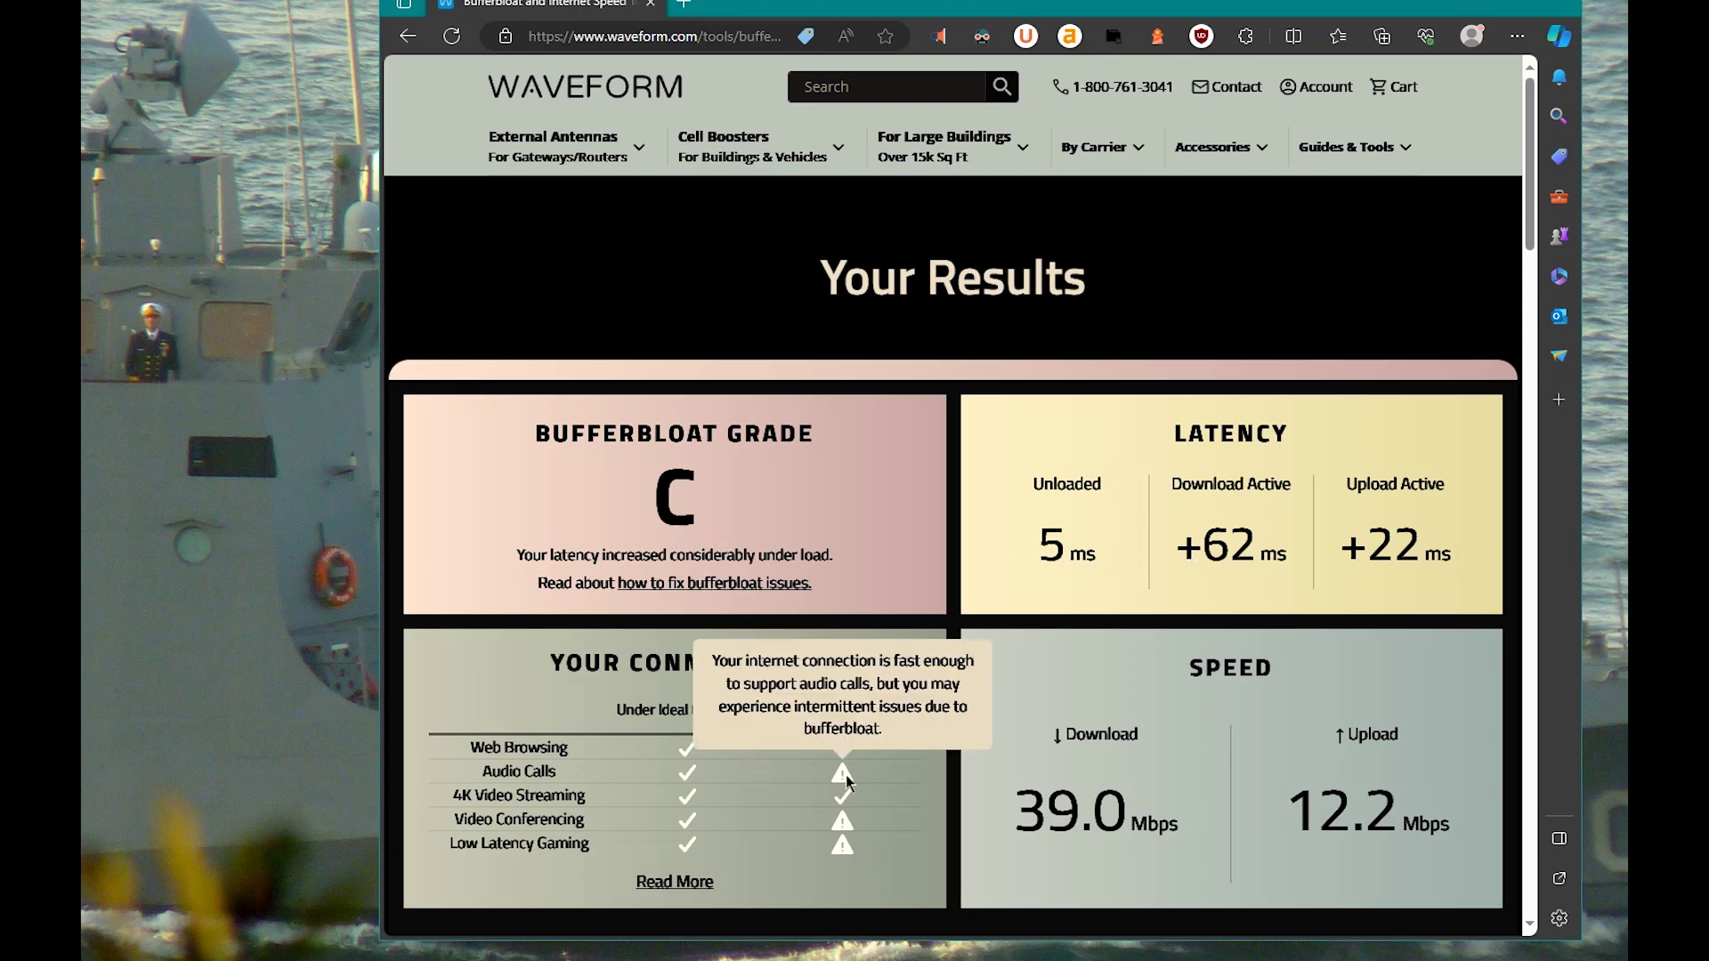
scroll(1021, 744, "down", 3)
scroll(1020, 739, "up", 3)
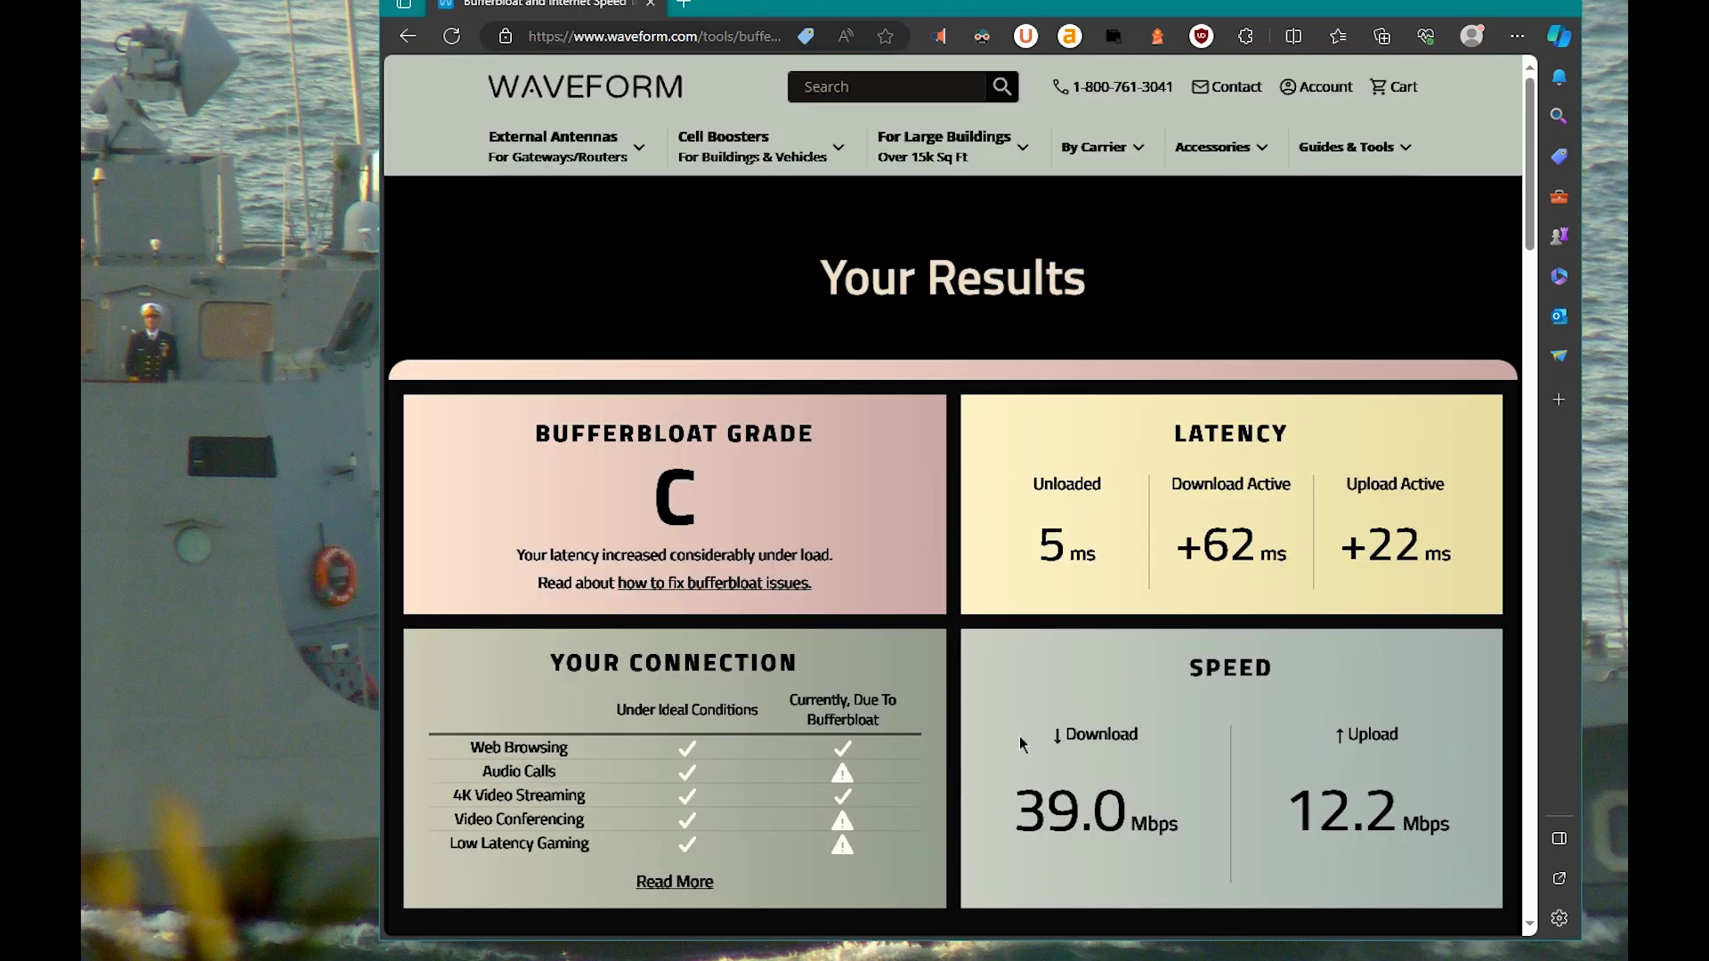
scroll(997, 734, "down", 2)
mouse_move(842, 688)
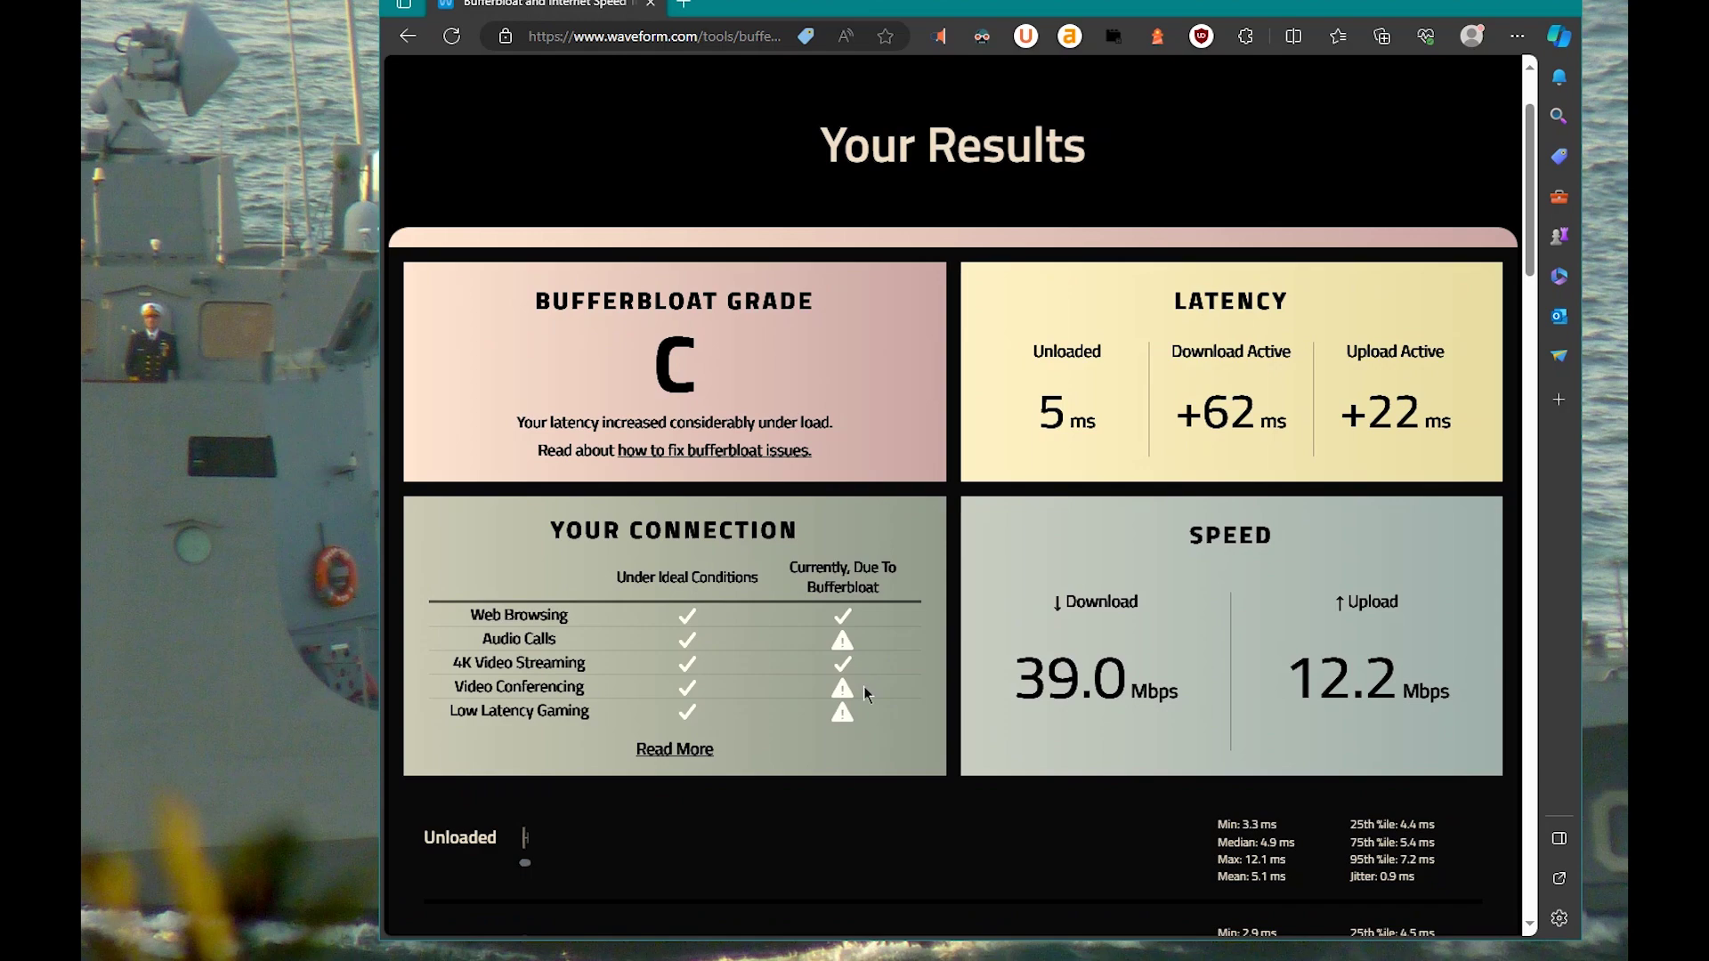
scroll(874, 677, "up", 2)
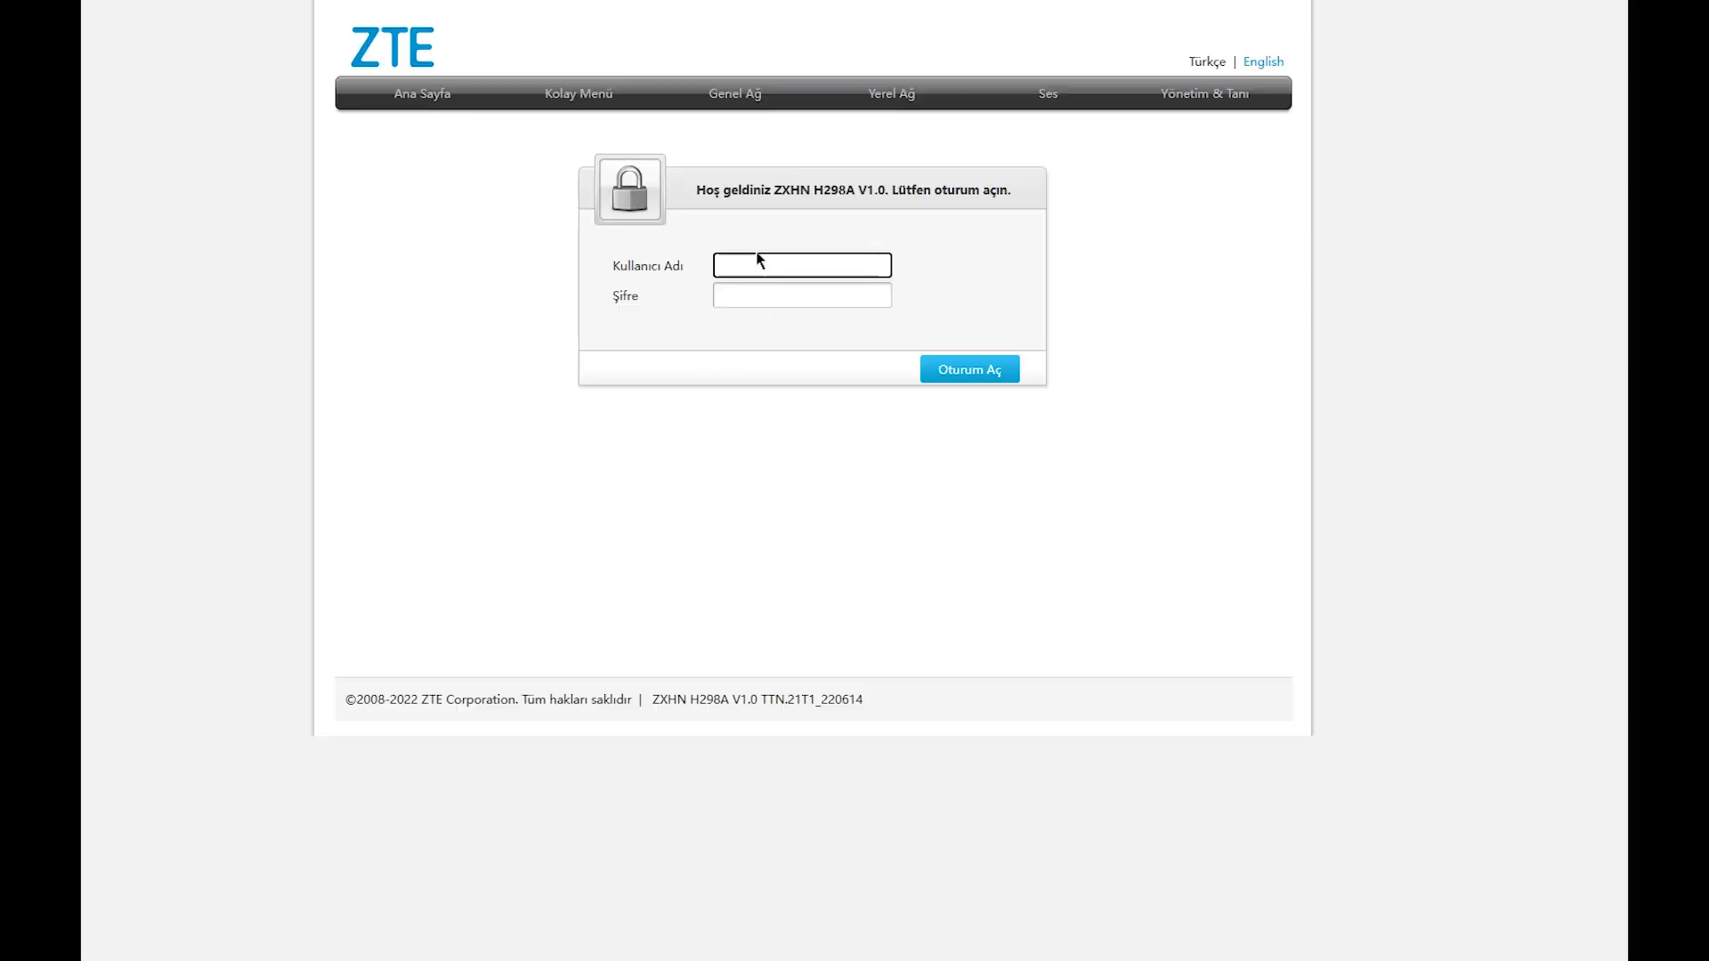
Log in to the ZTE router as admin with the account password.
left_click(752, 261)
left_click_drag(853, 188, 774, 191)
left_click(830, 259)
left_click(777, 261)
type("admin")
key("Tab")
type("••••••••••")
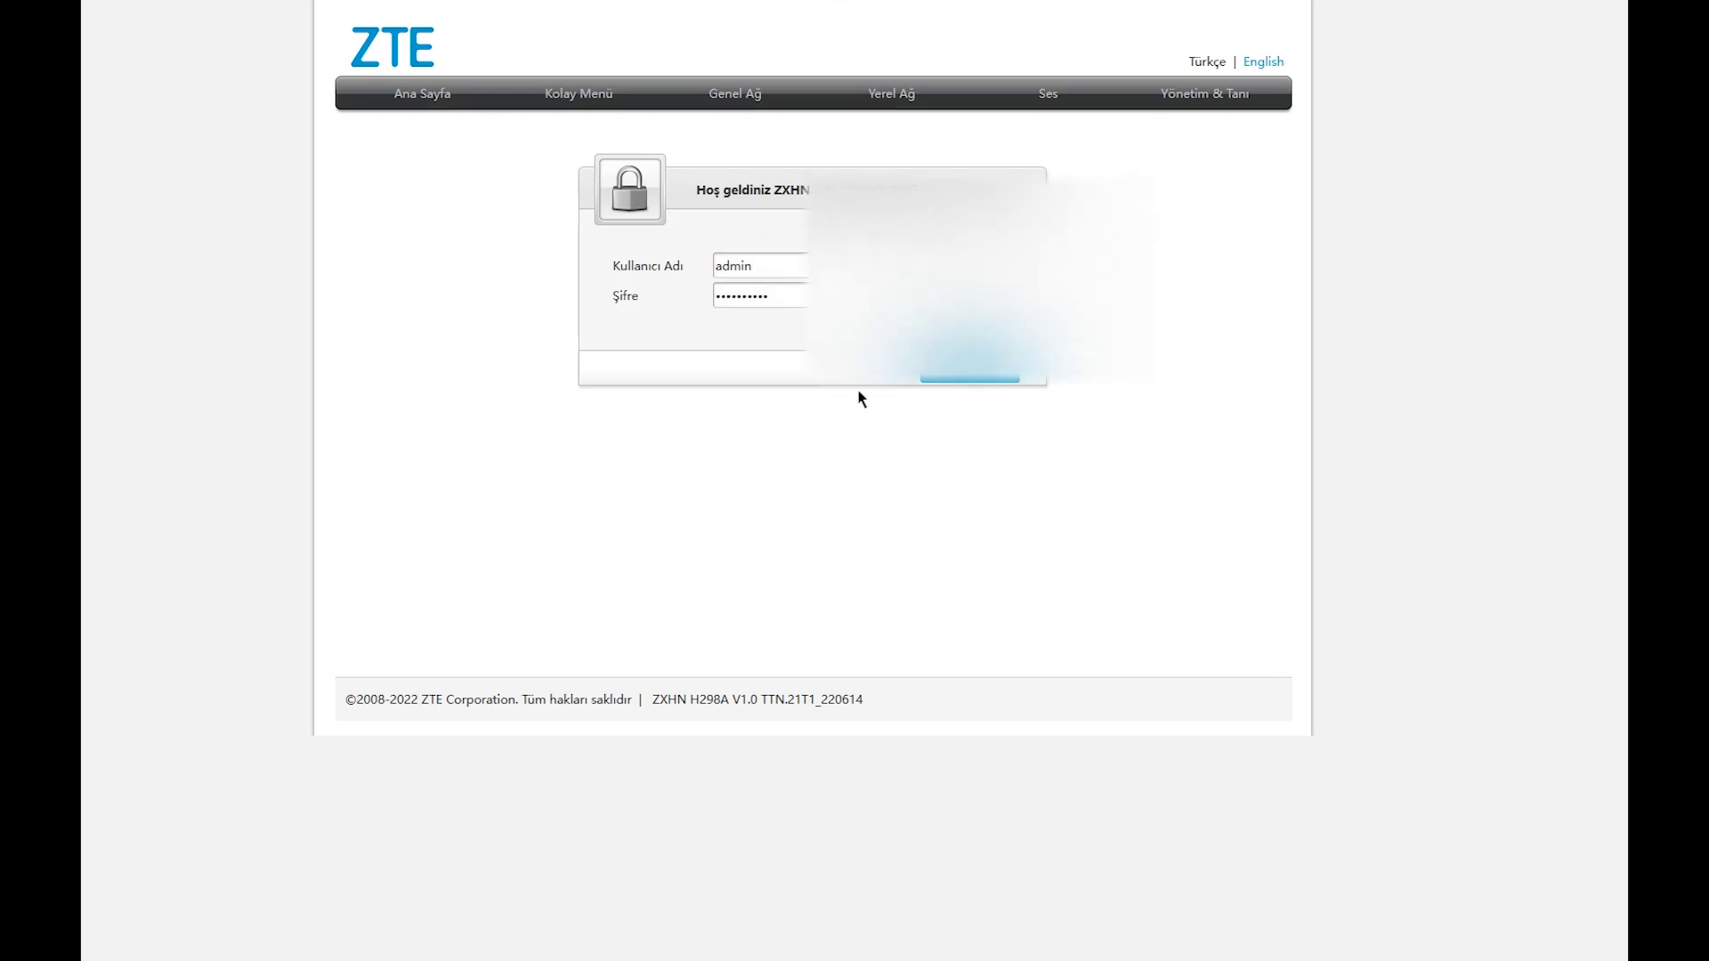
key("Return")
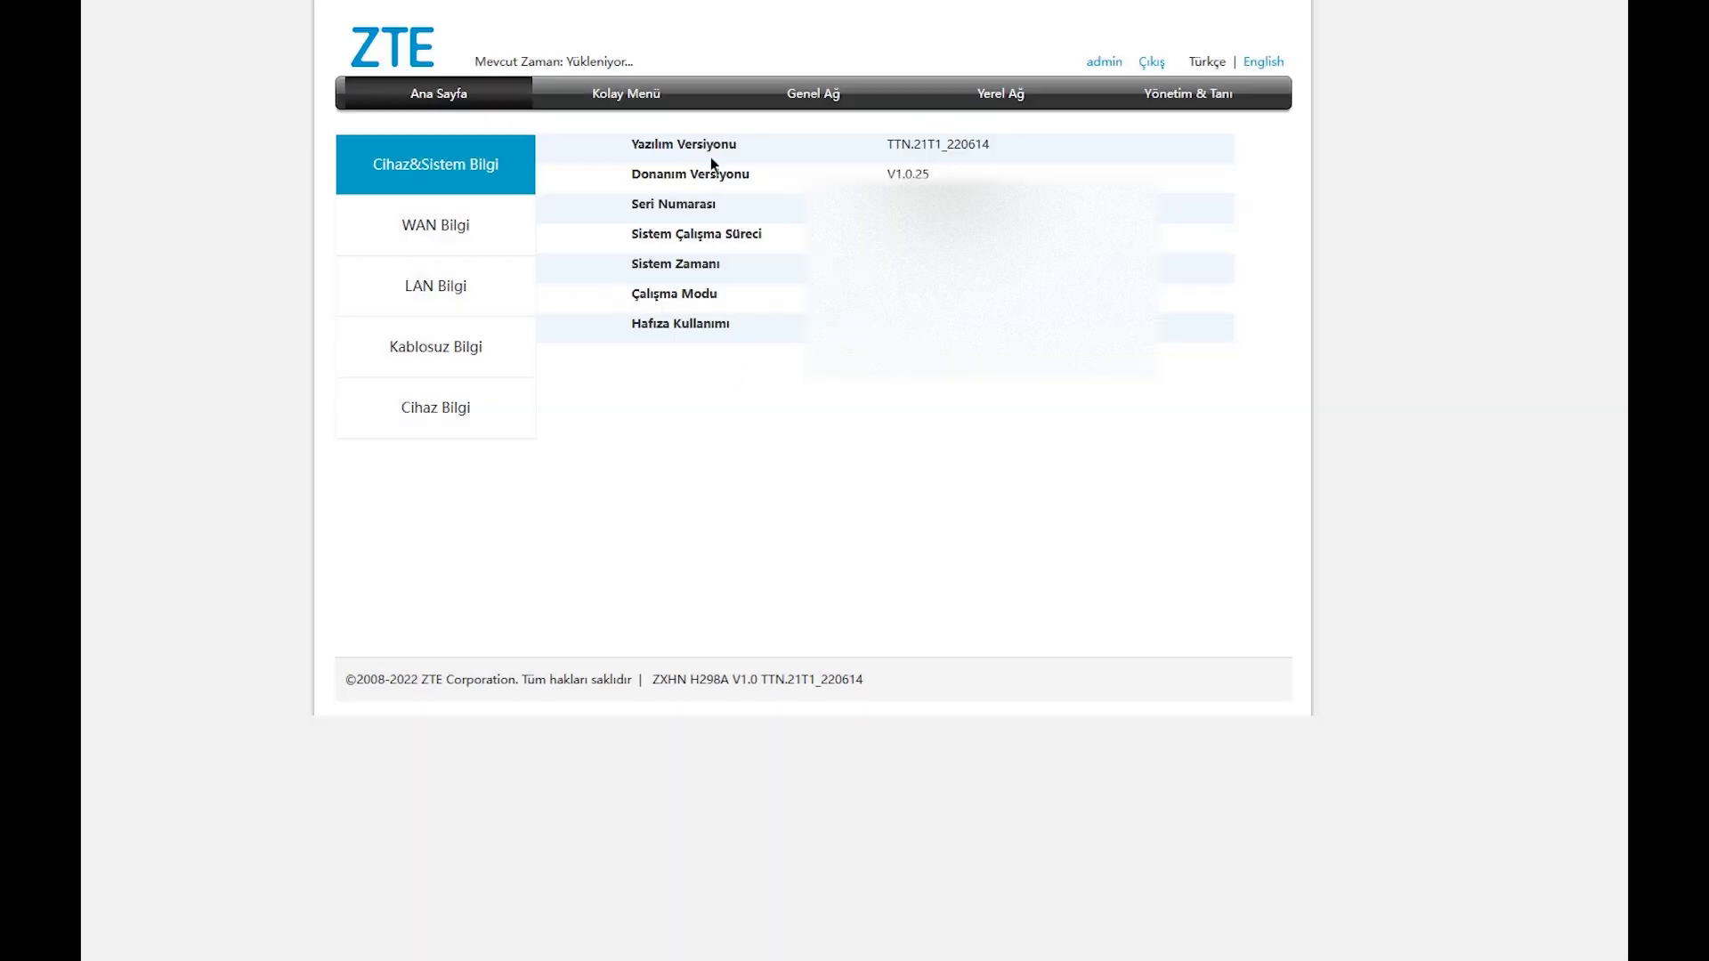
Go to Genel Ağ > QoS, browse its sections, and inspect the pctest shaping entry.
left_click(811, 99)
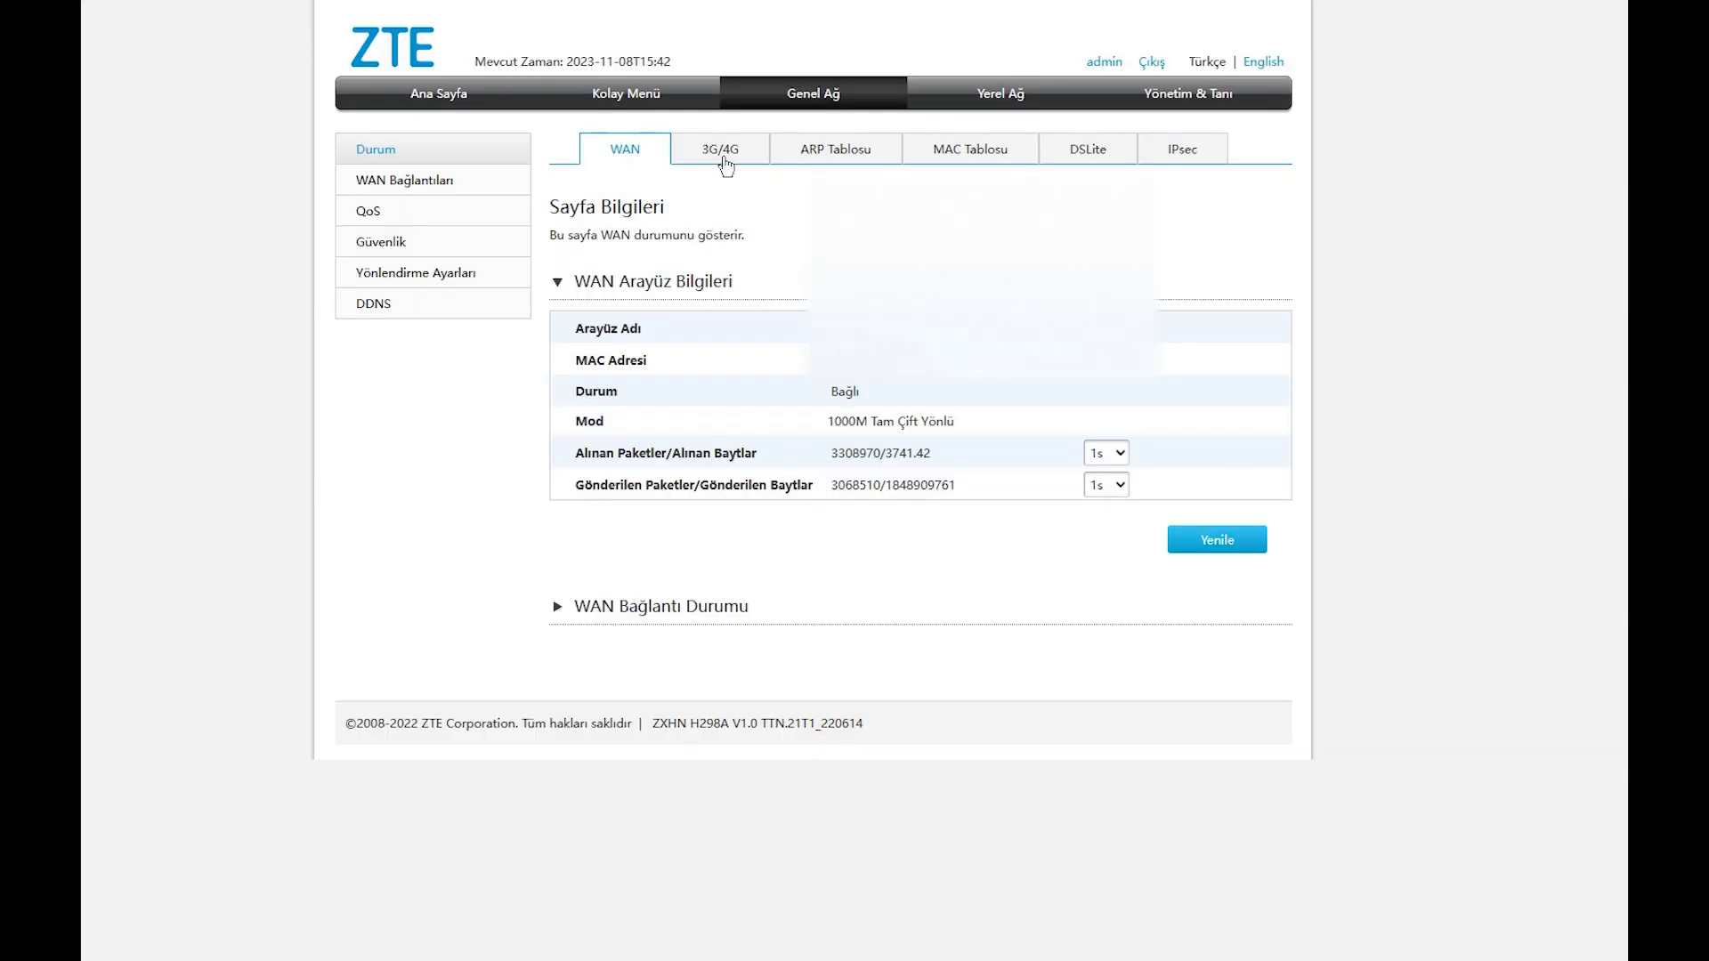
left_click(367, 212)
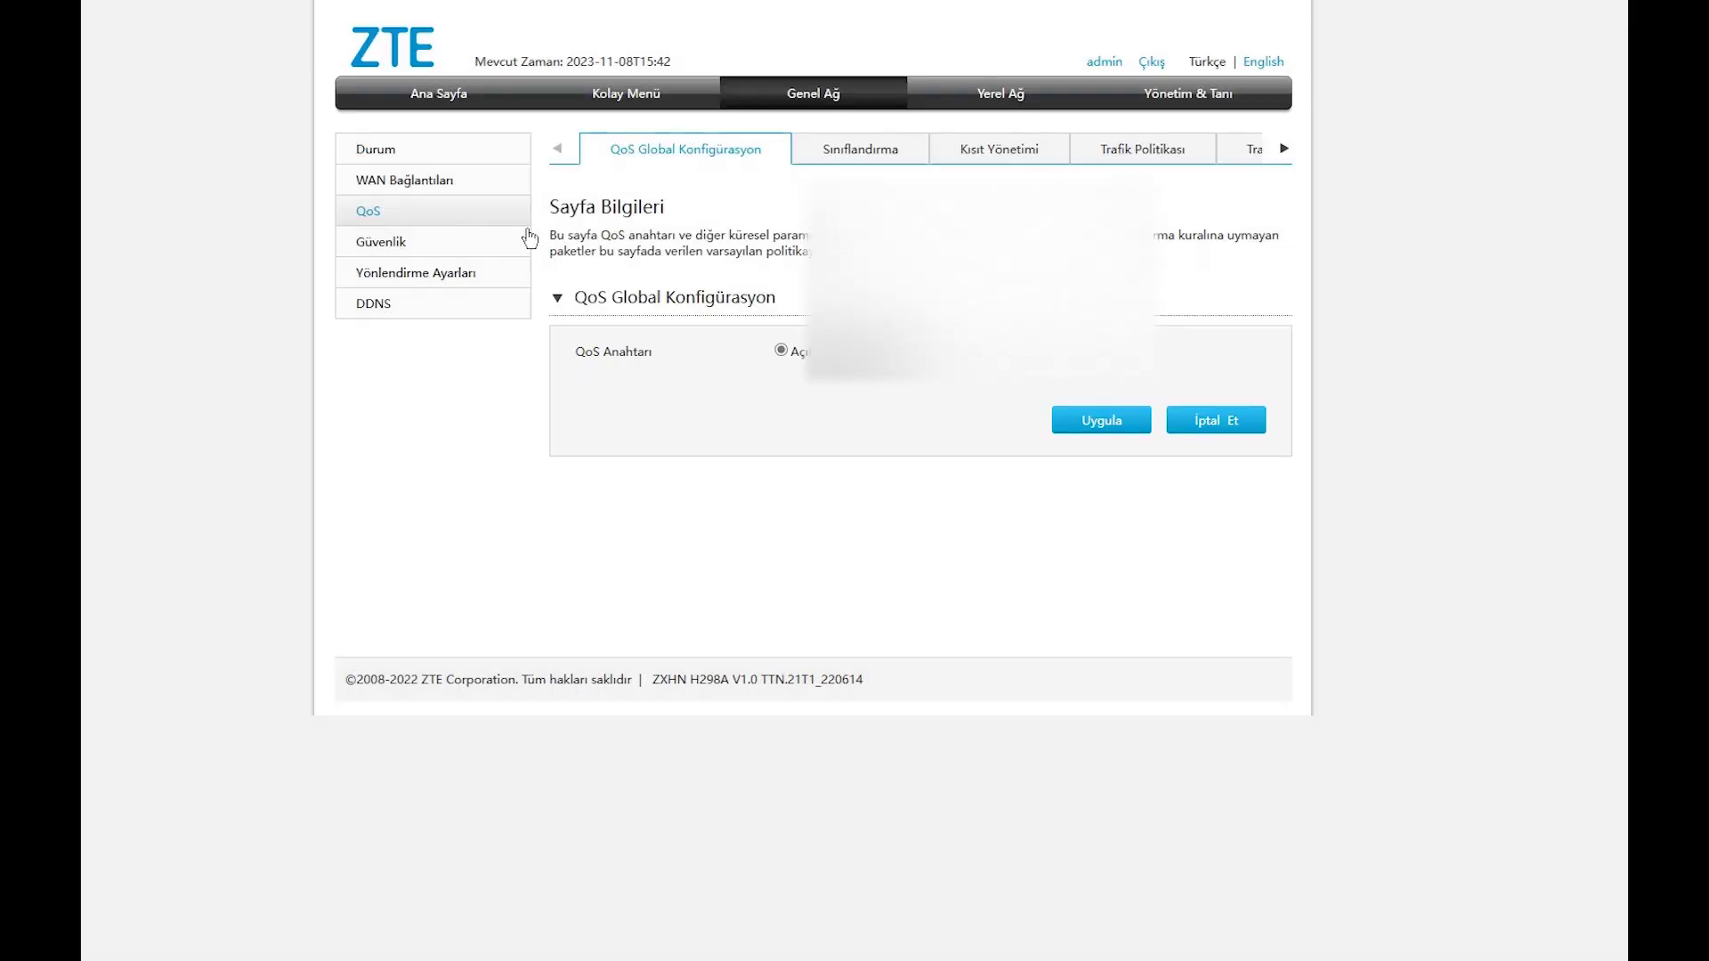
left_click(884, 156)
left_click(1016, 151)
left_click(1224, 157)
left_click(1282, 149)
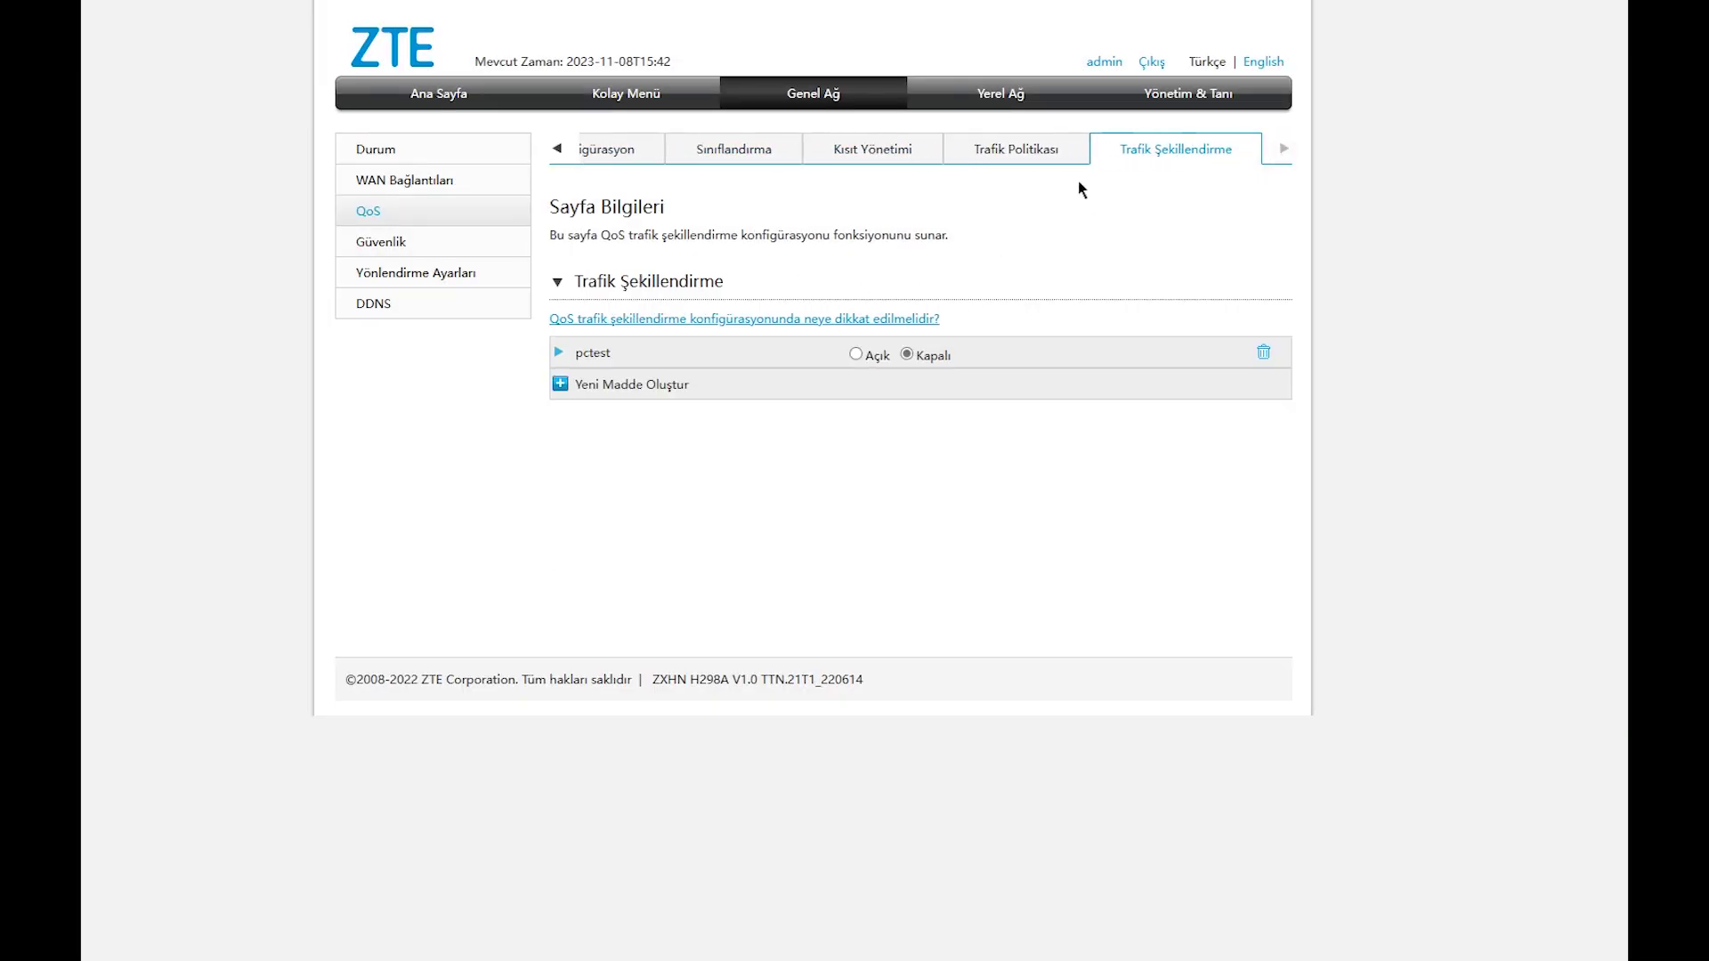
left_click(560, 352)
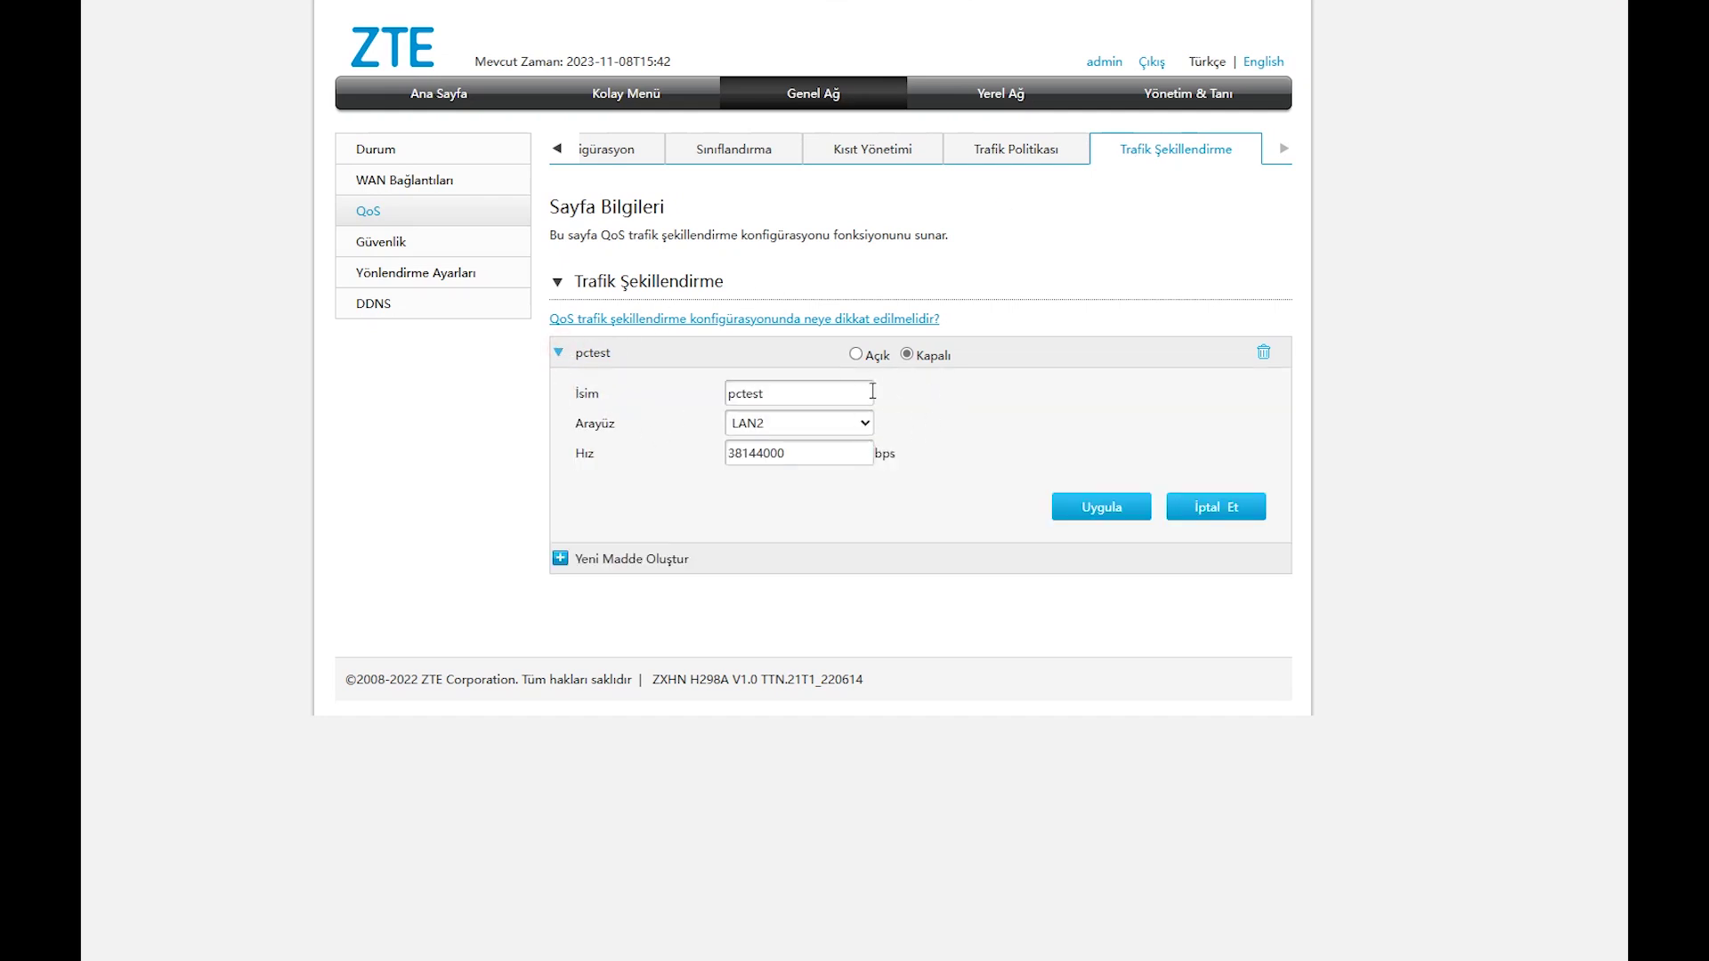
Delete the kovala traffic policy and return to the traffic shaping list.
left_click(986, 153)
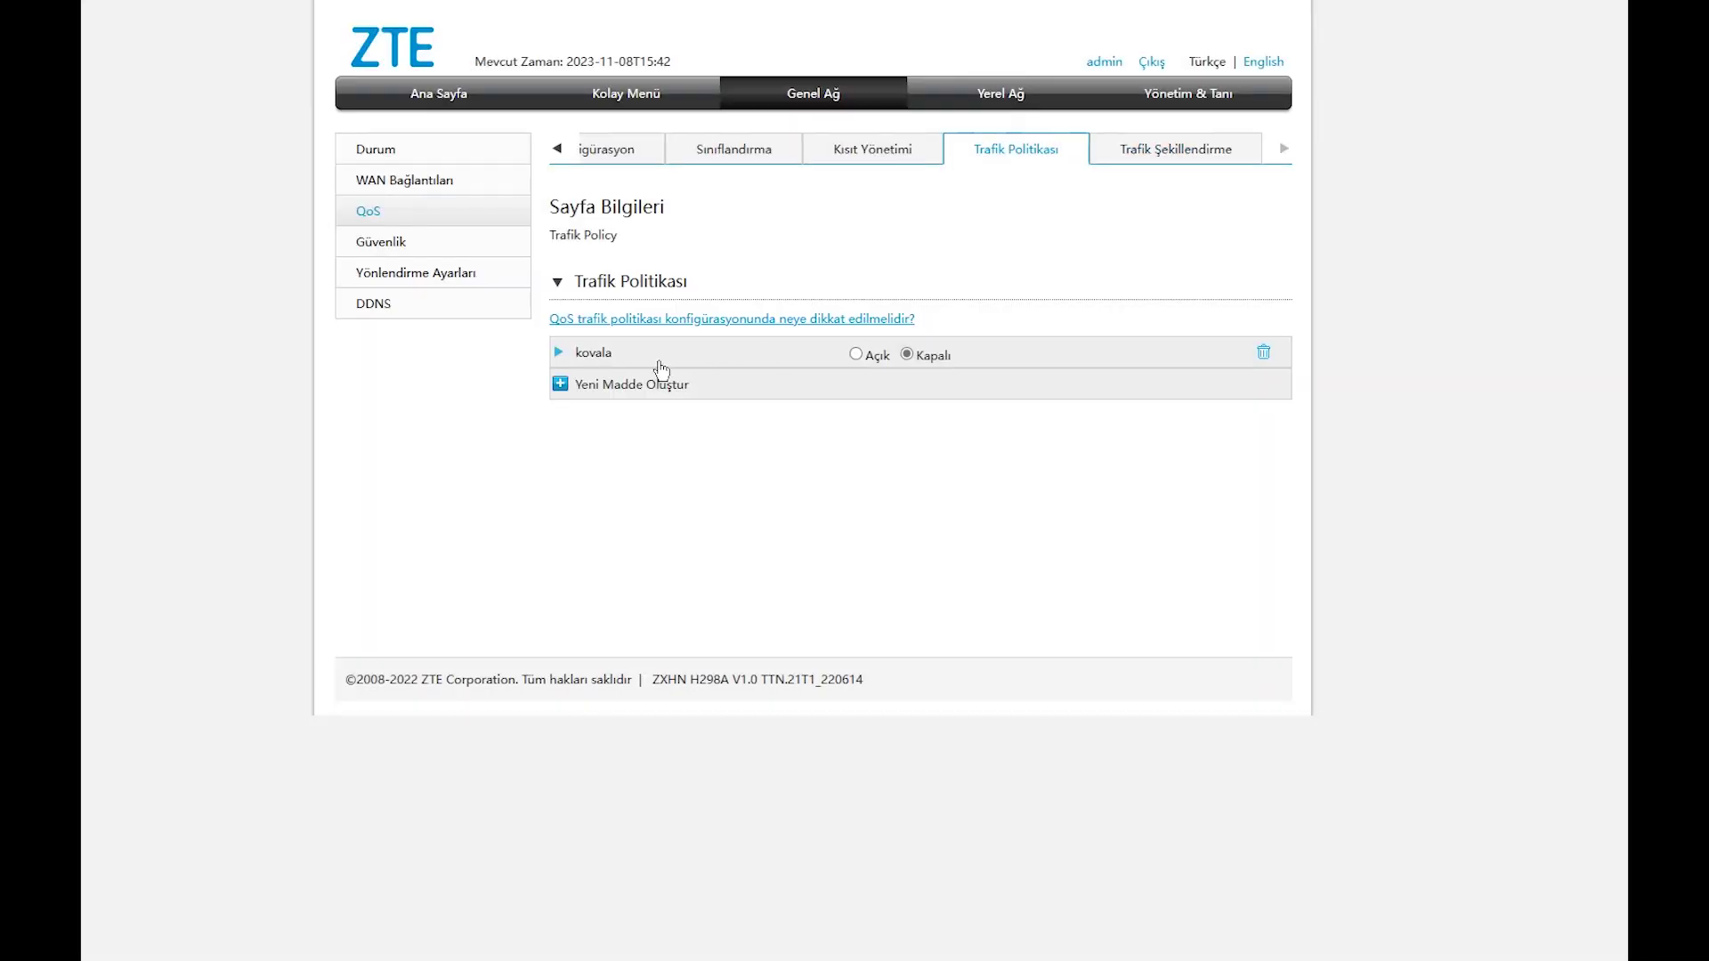
left_click(558, 353)
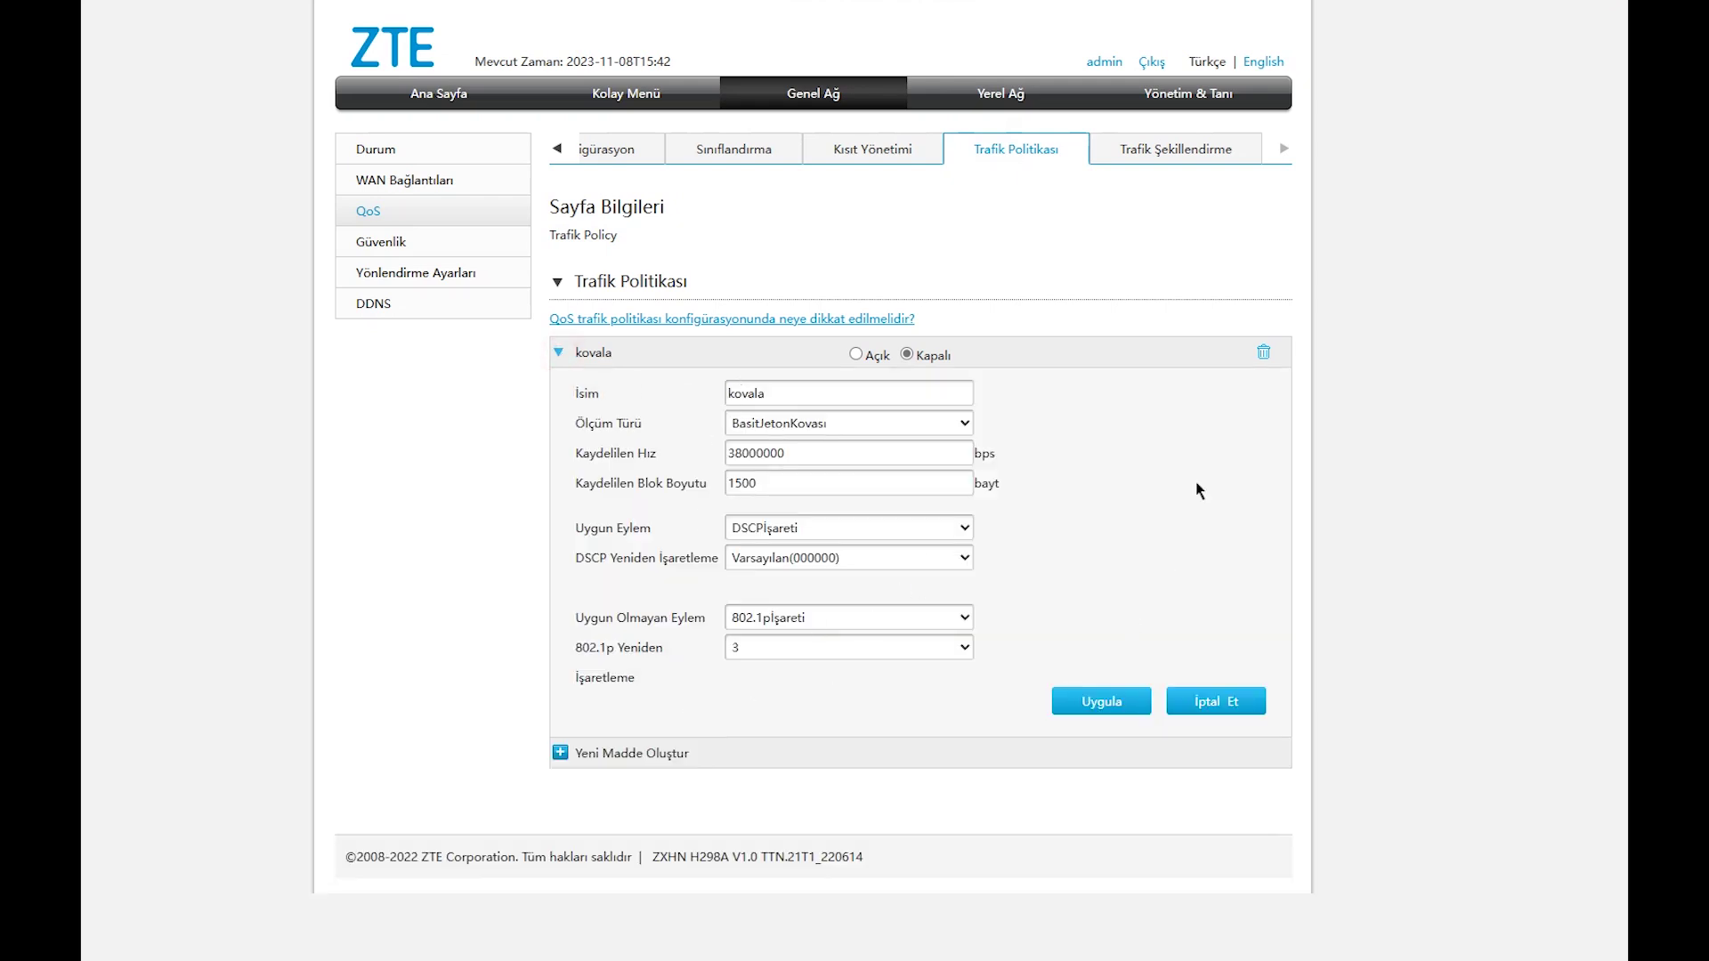
left_click(1264, 353)
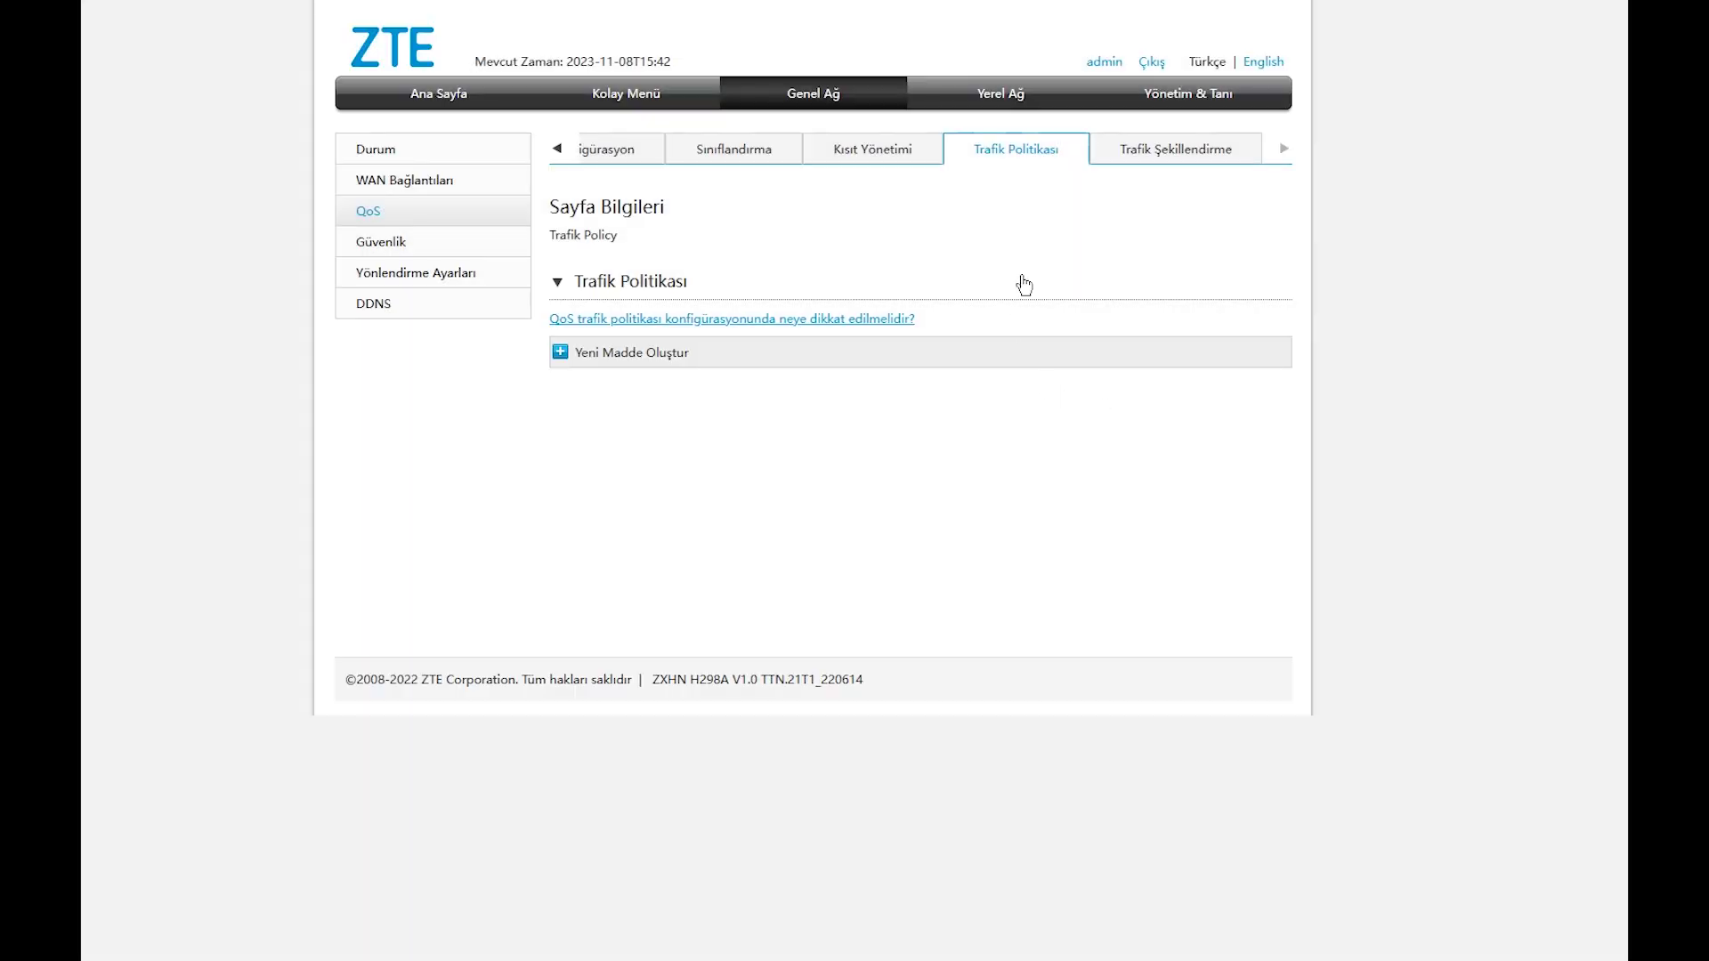
left_click(908, 149)
left_click(1173, 151)
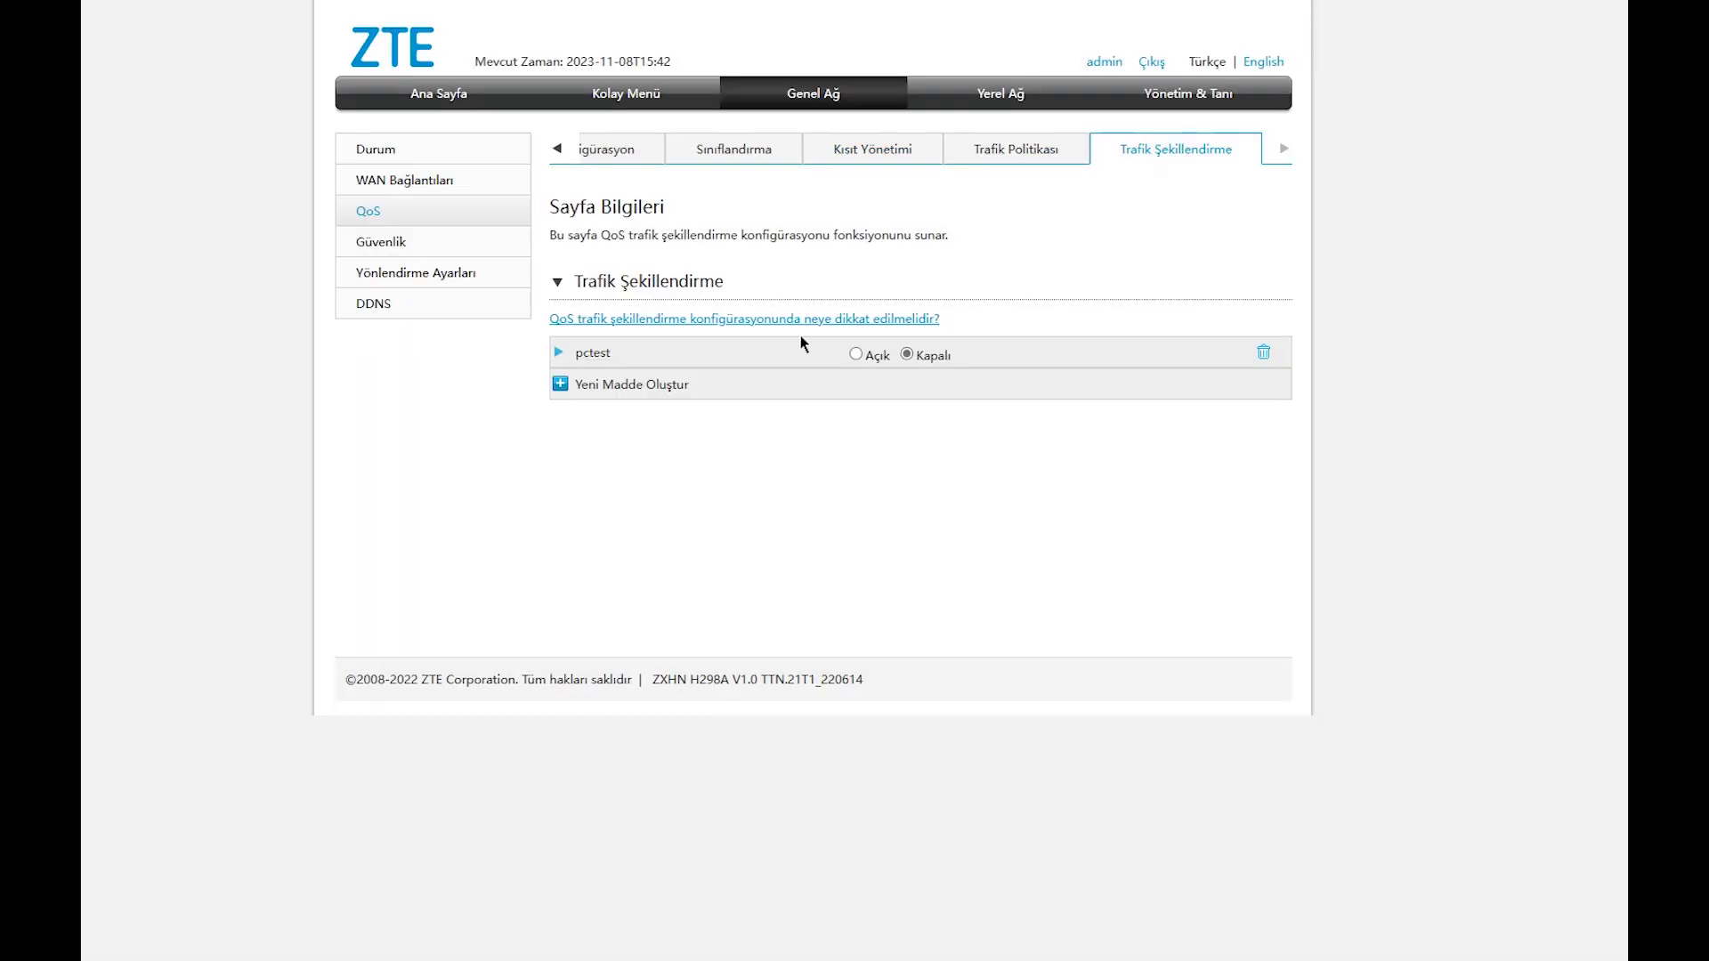
Check the pctest entry, then move to the Sınıflandırma classification rules list.
left_click(558, 352)
left_click(1011, 149)
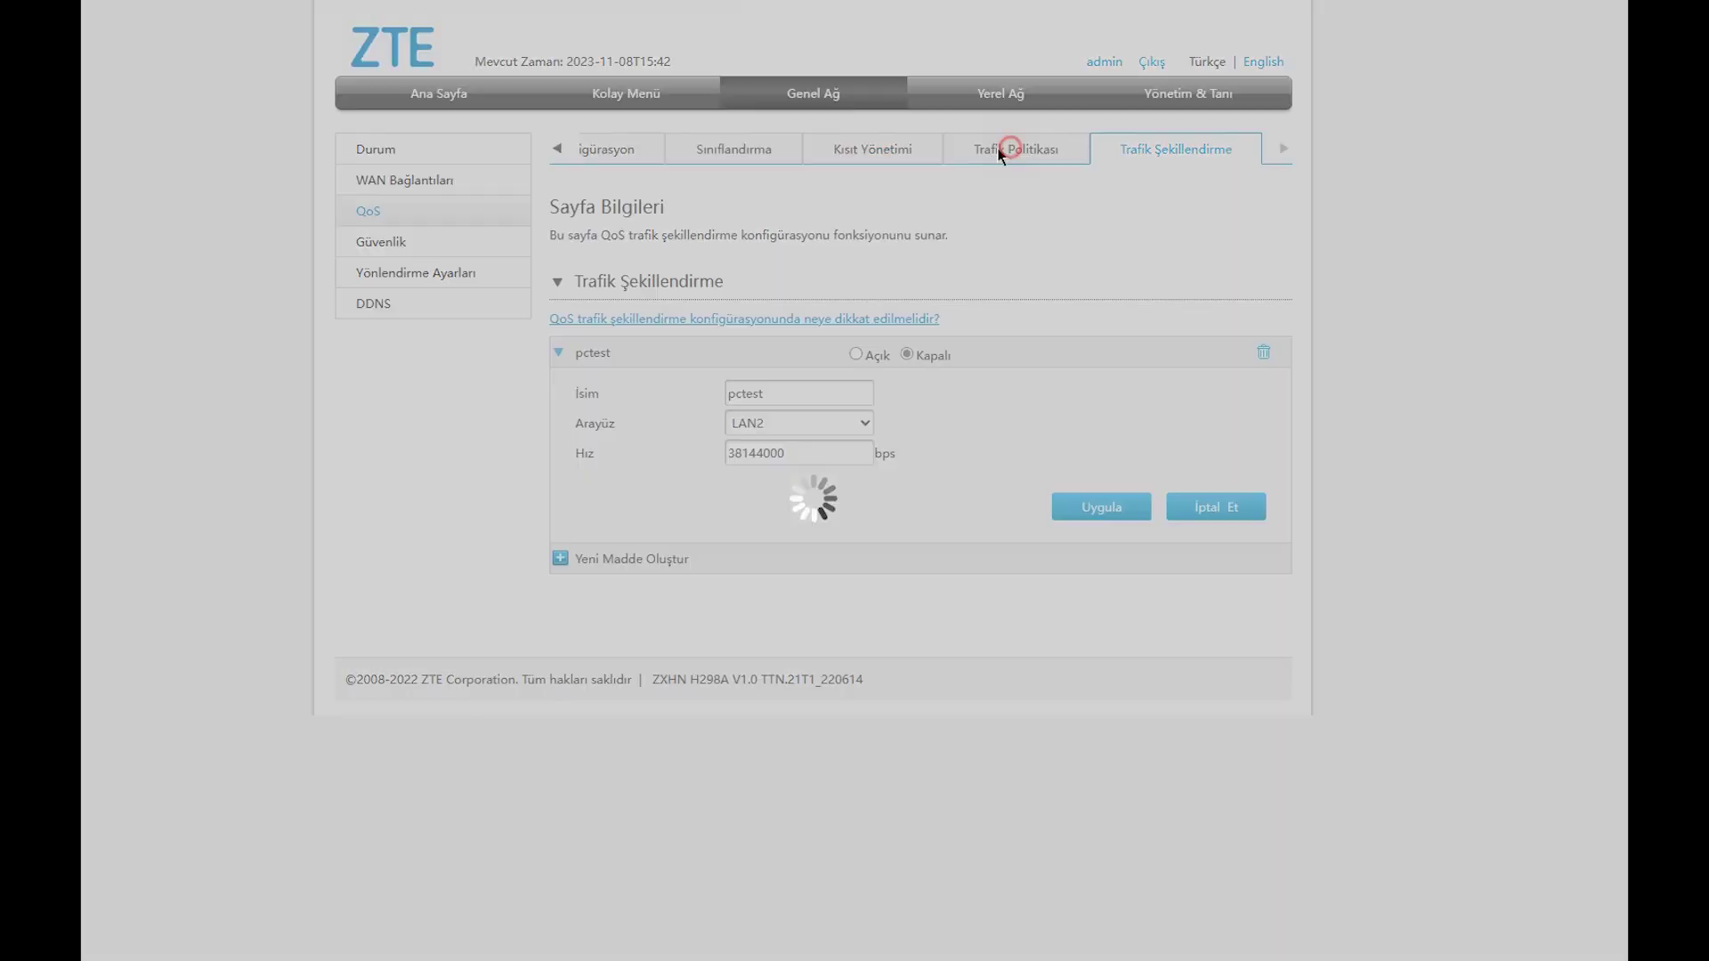
left_click(874, 151)
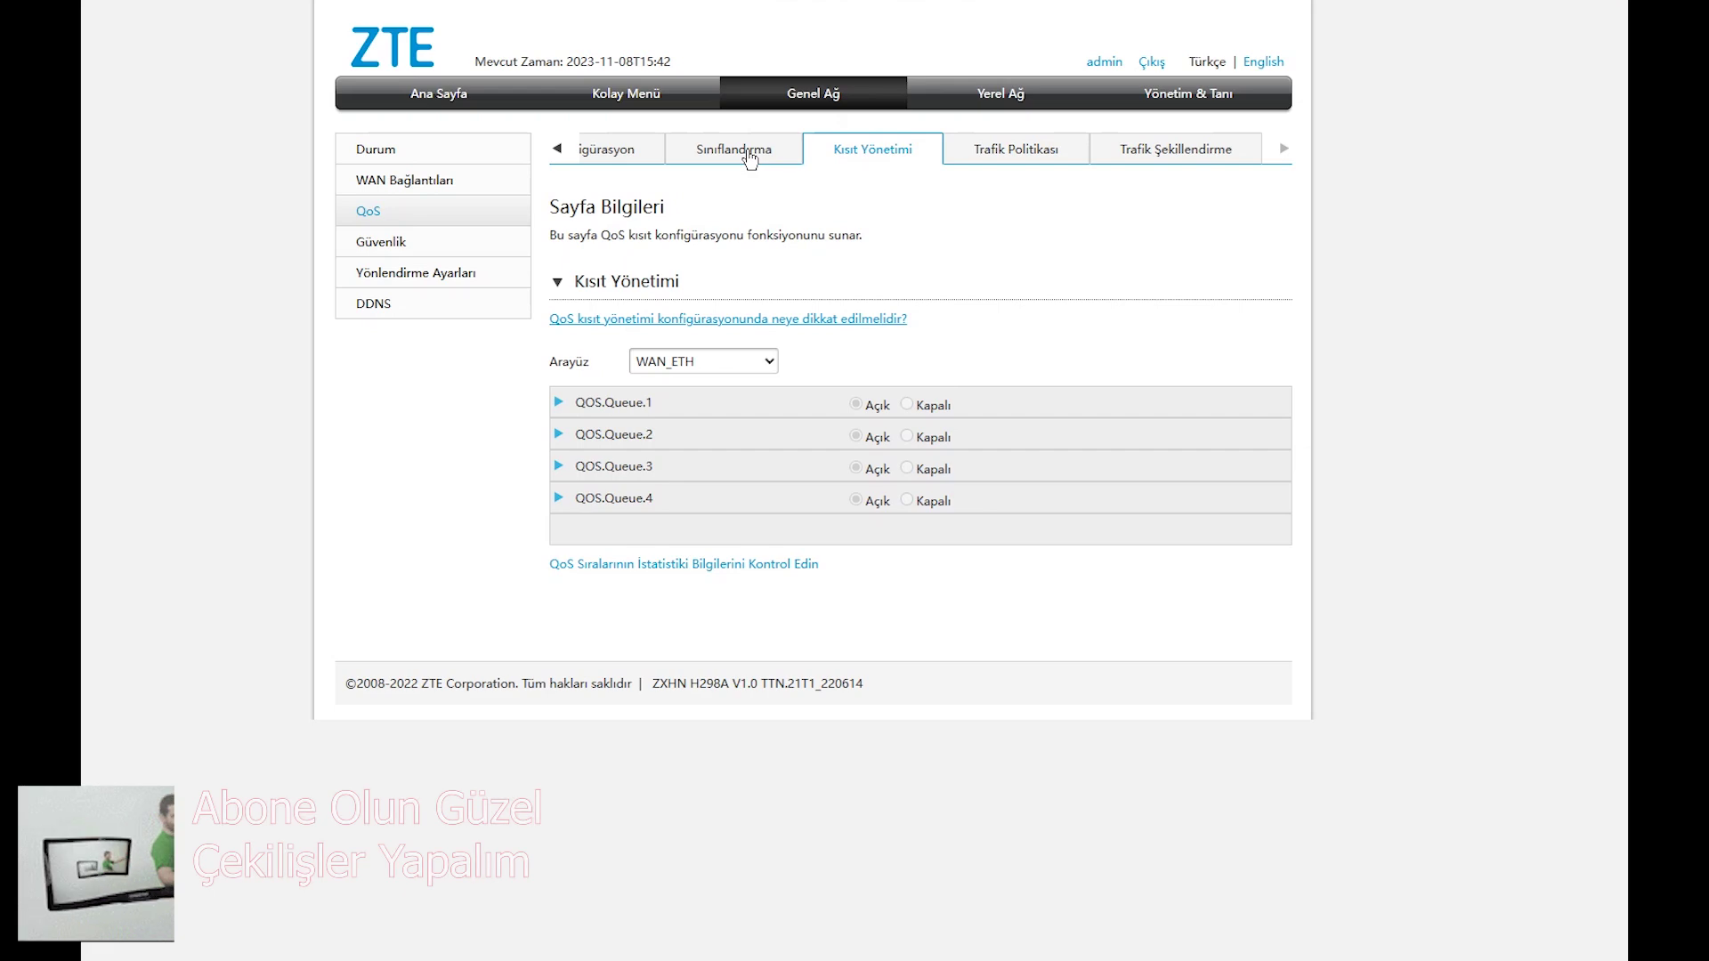
left_click(746, 157)
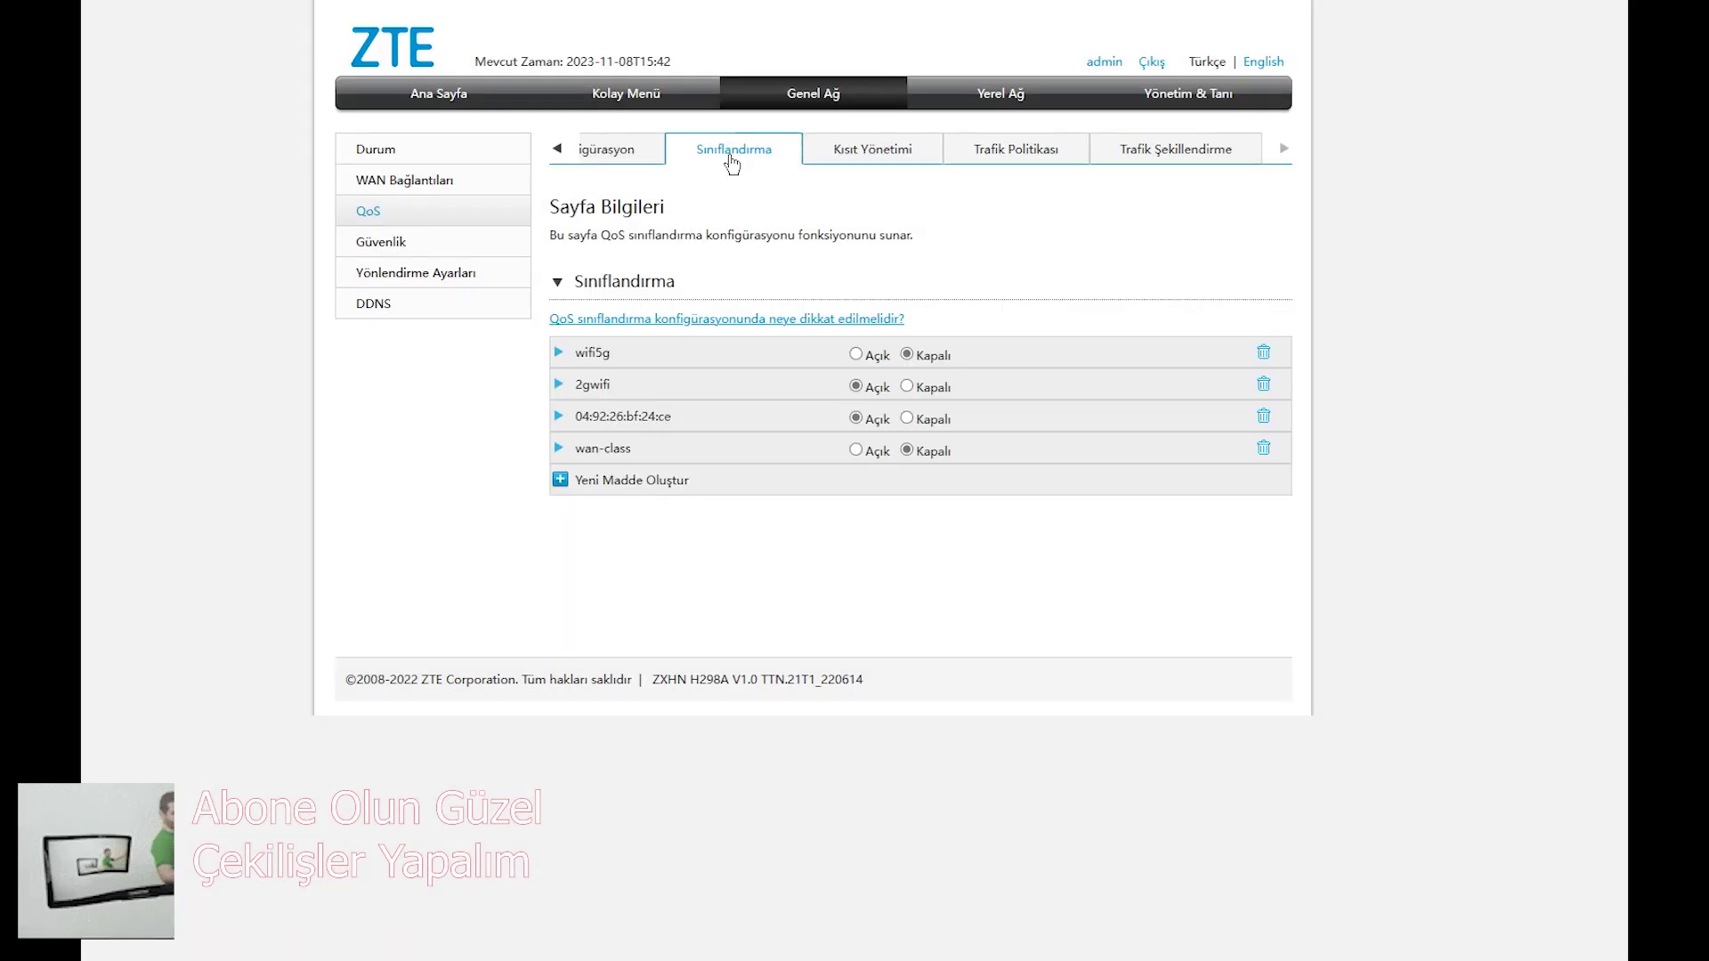
Delete the MAC-address-named classification rule, keeping wifi5g, 2gwifi and wan-class.
left_click(556, 415)
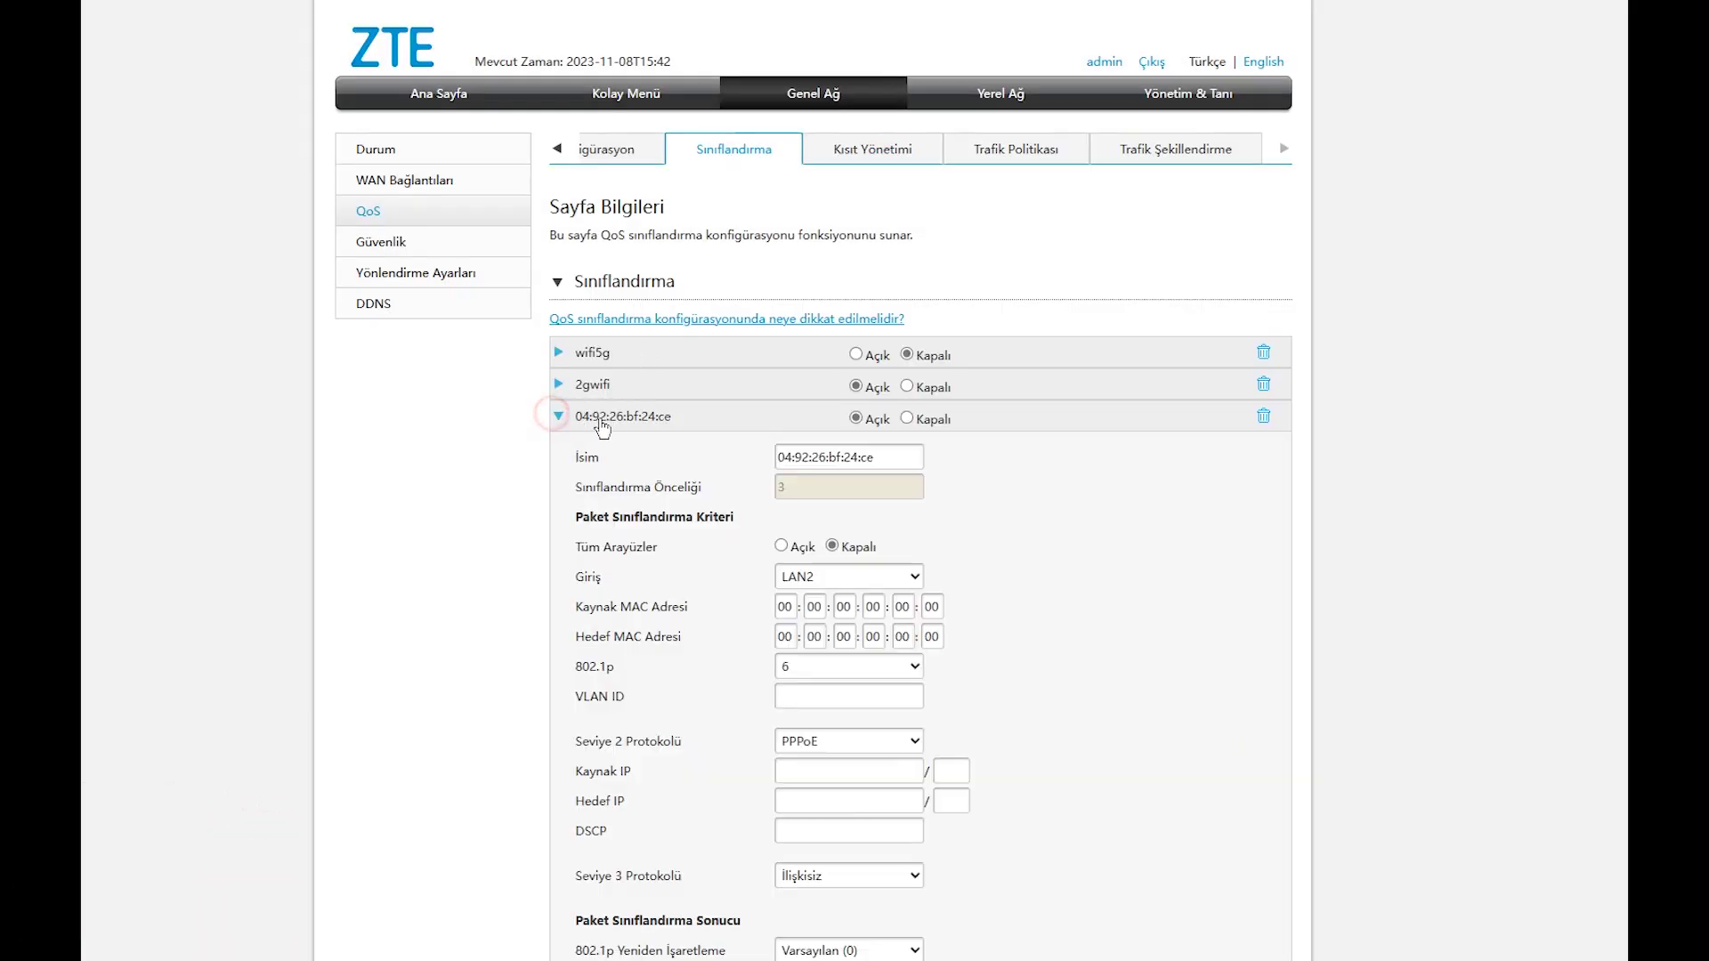
scroll(733, 530, "down", 3)
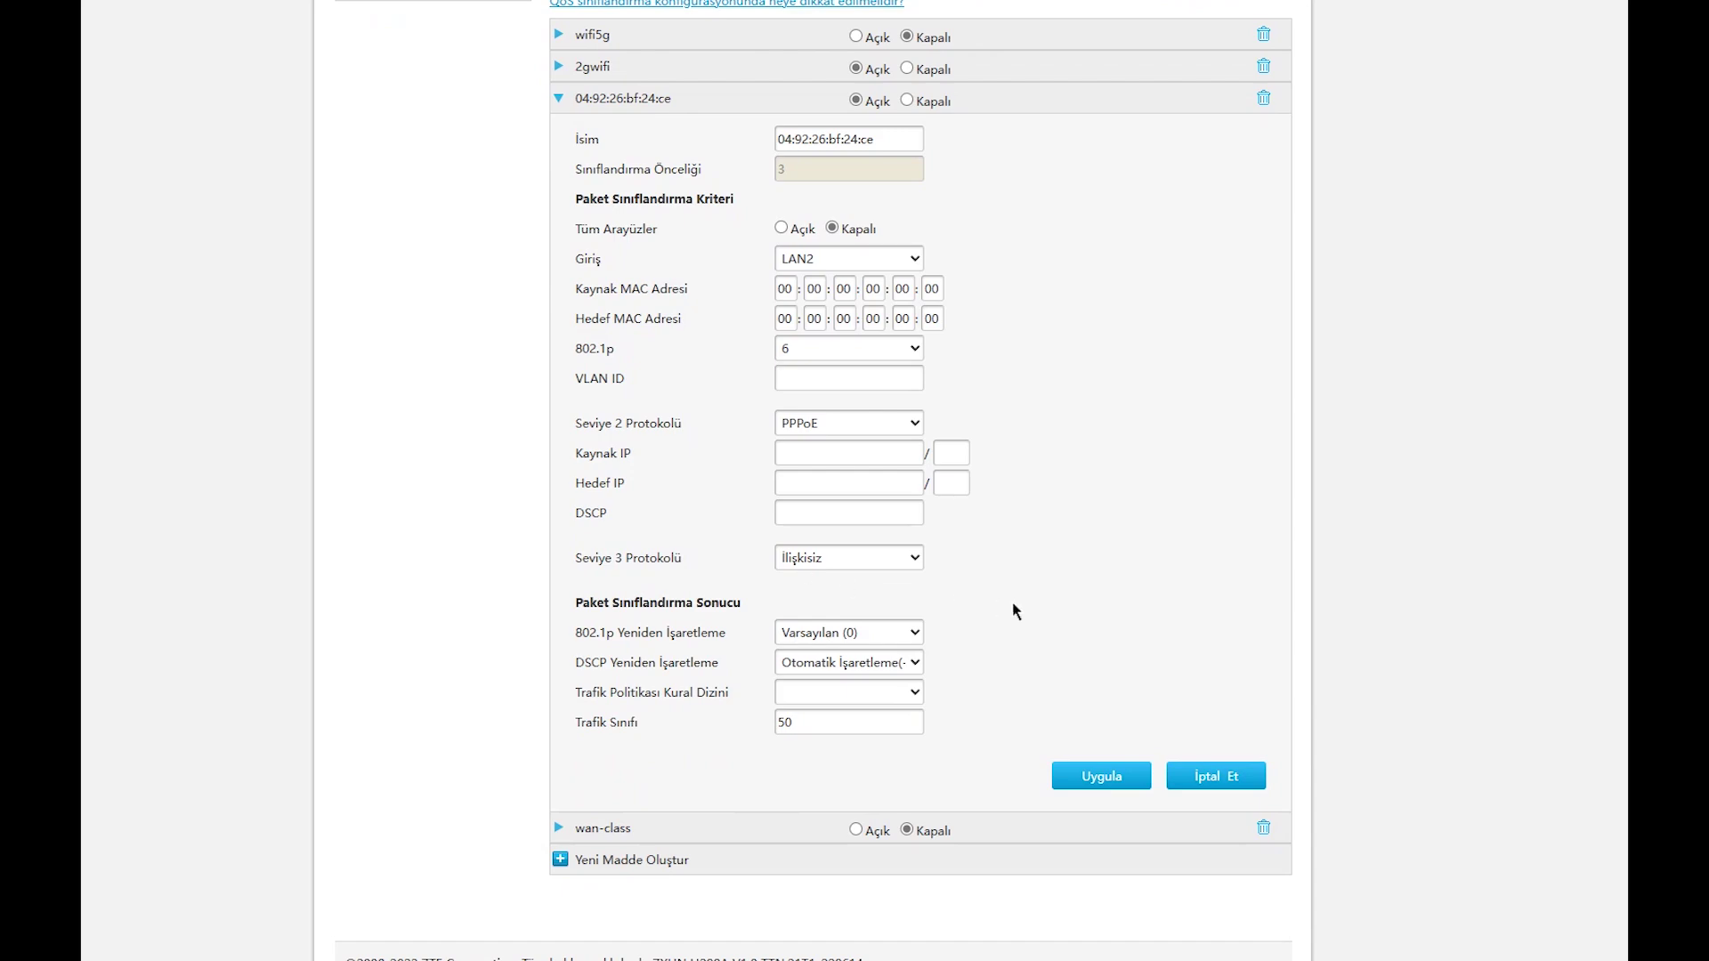
scroll(1016, 601, "up", 2)
scroll(1001, 548, "up", 2)
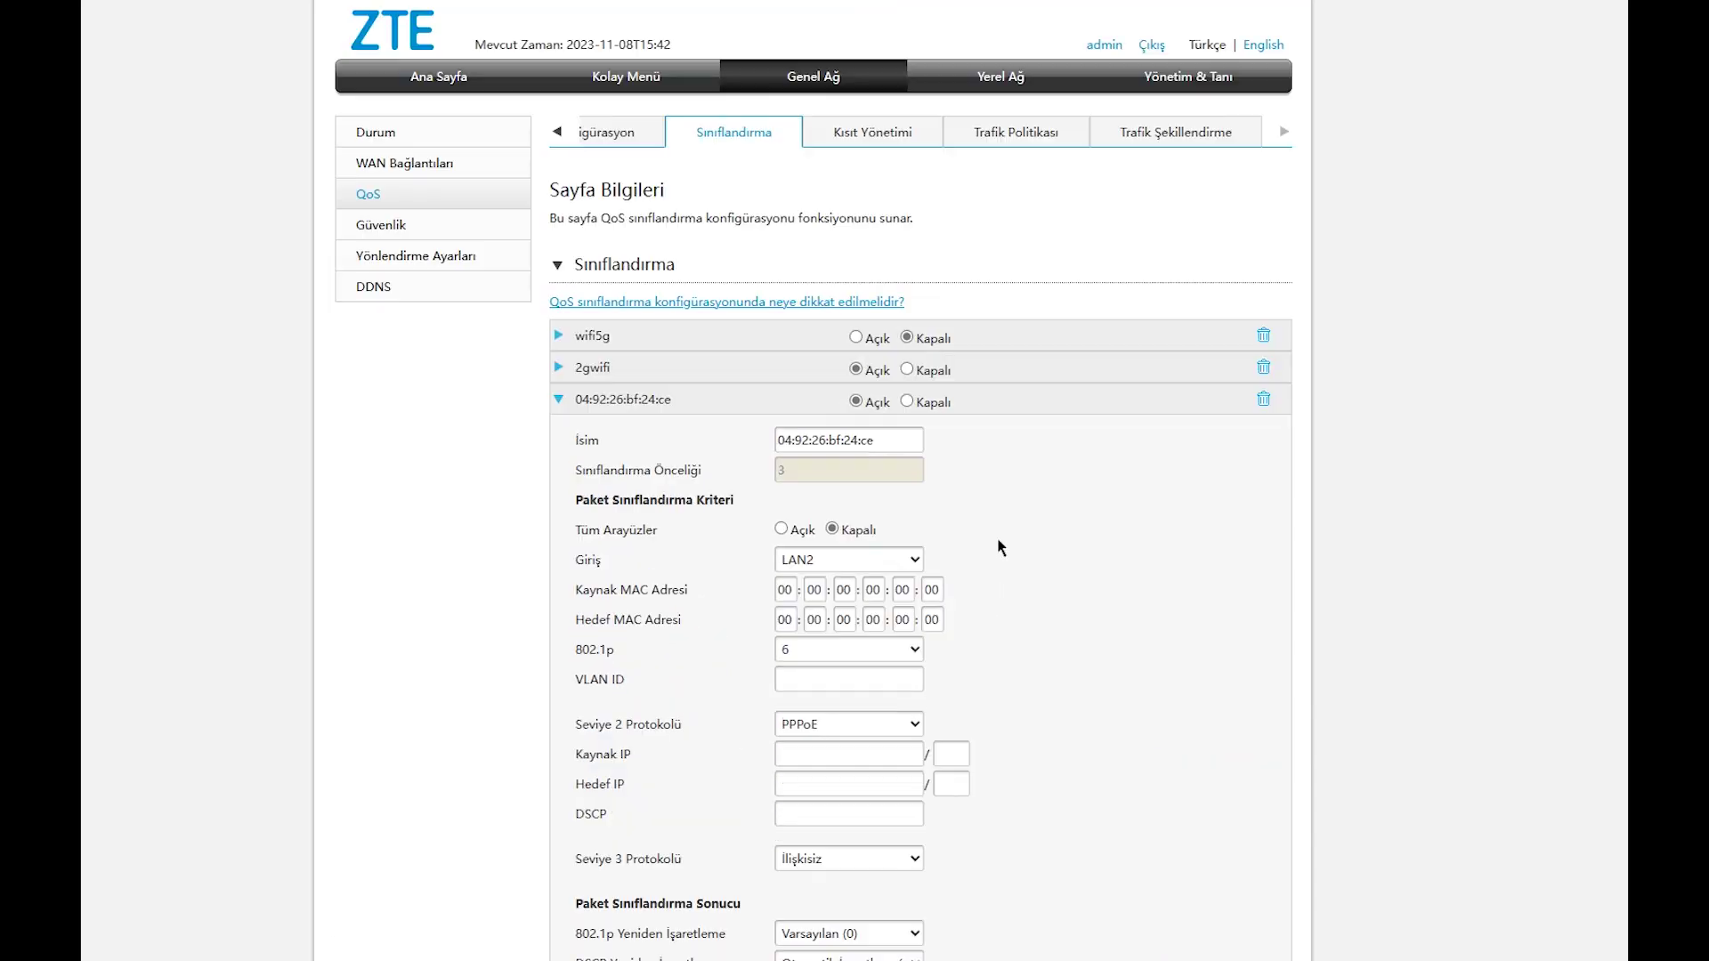
left_click(1263, 399)
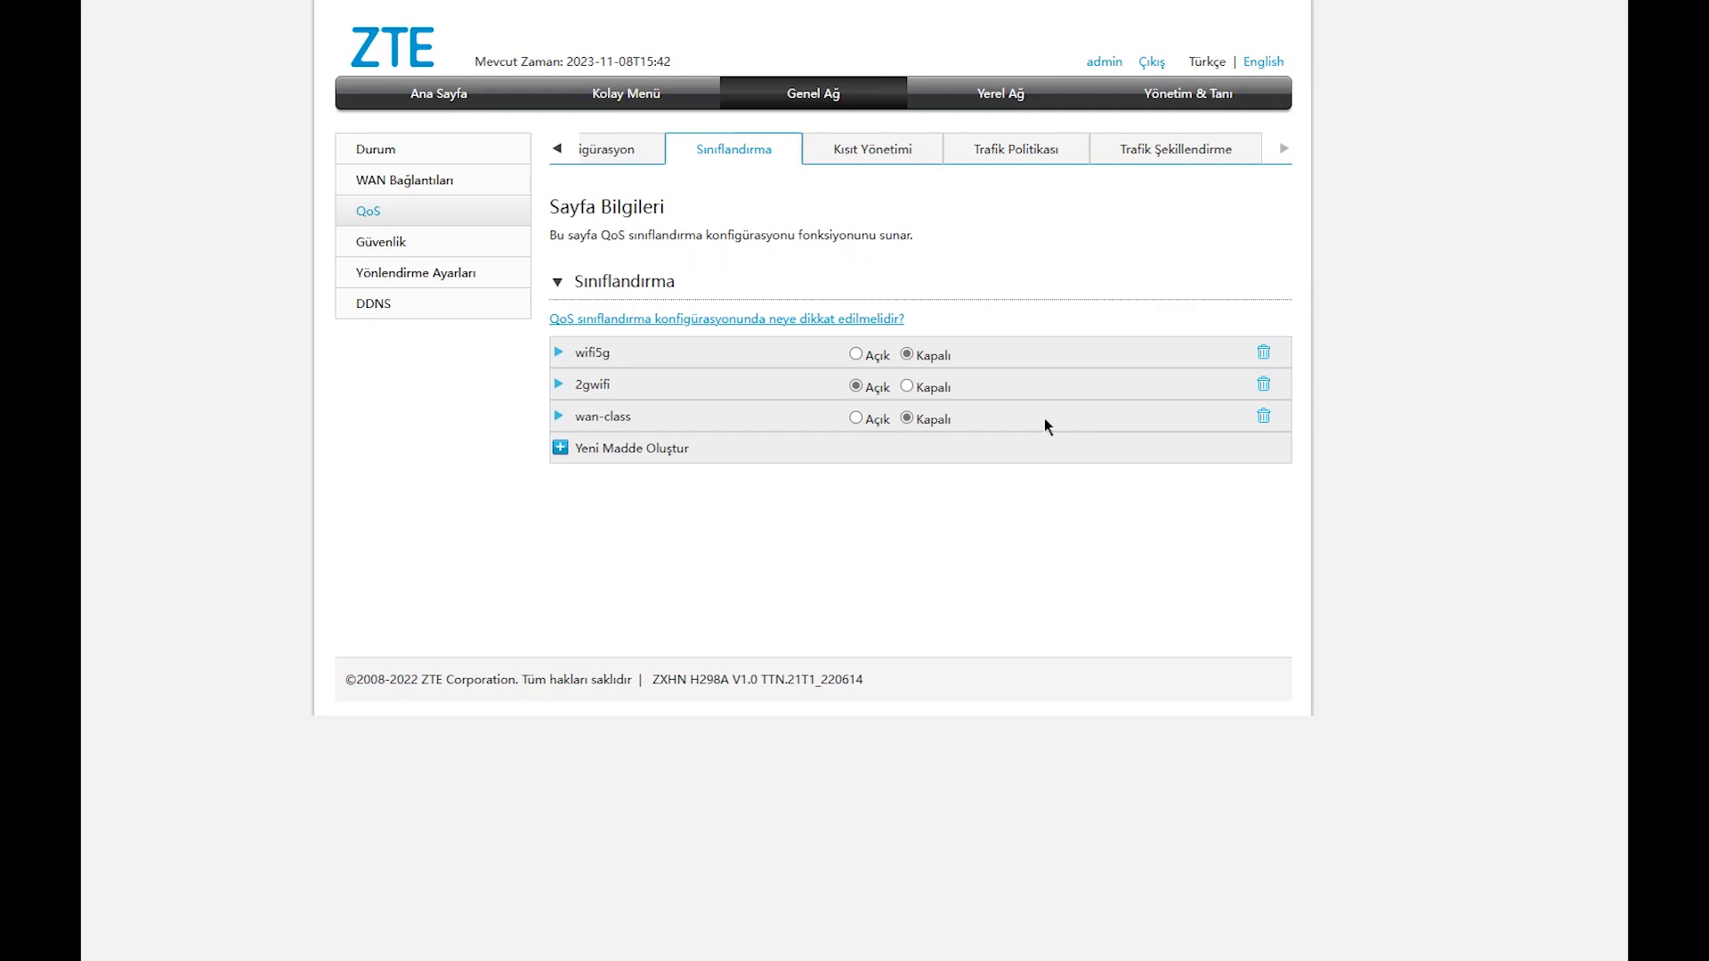
left_click(628, 155)
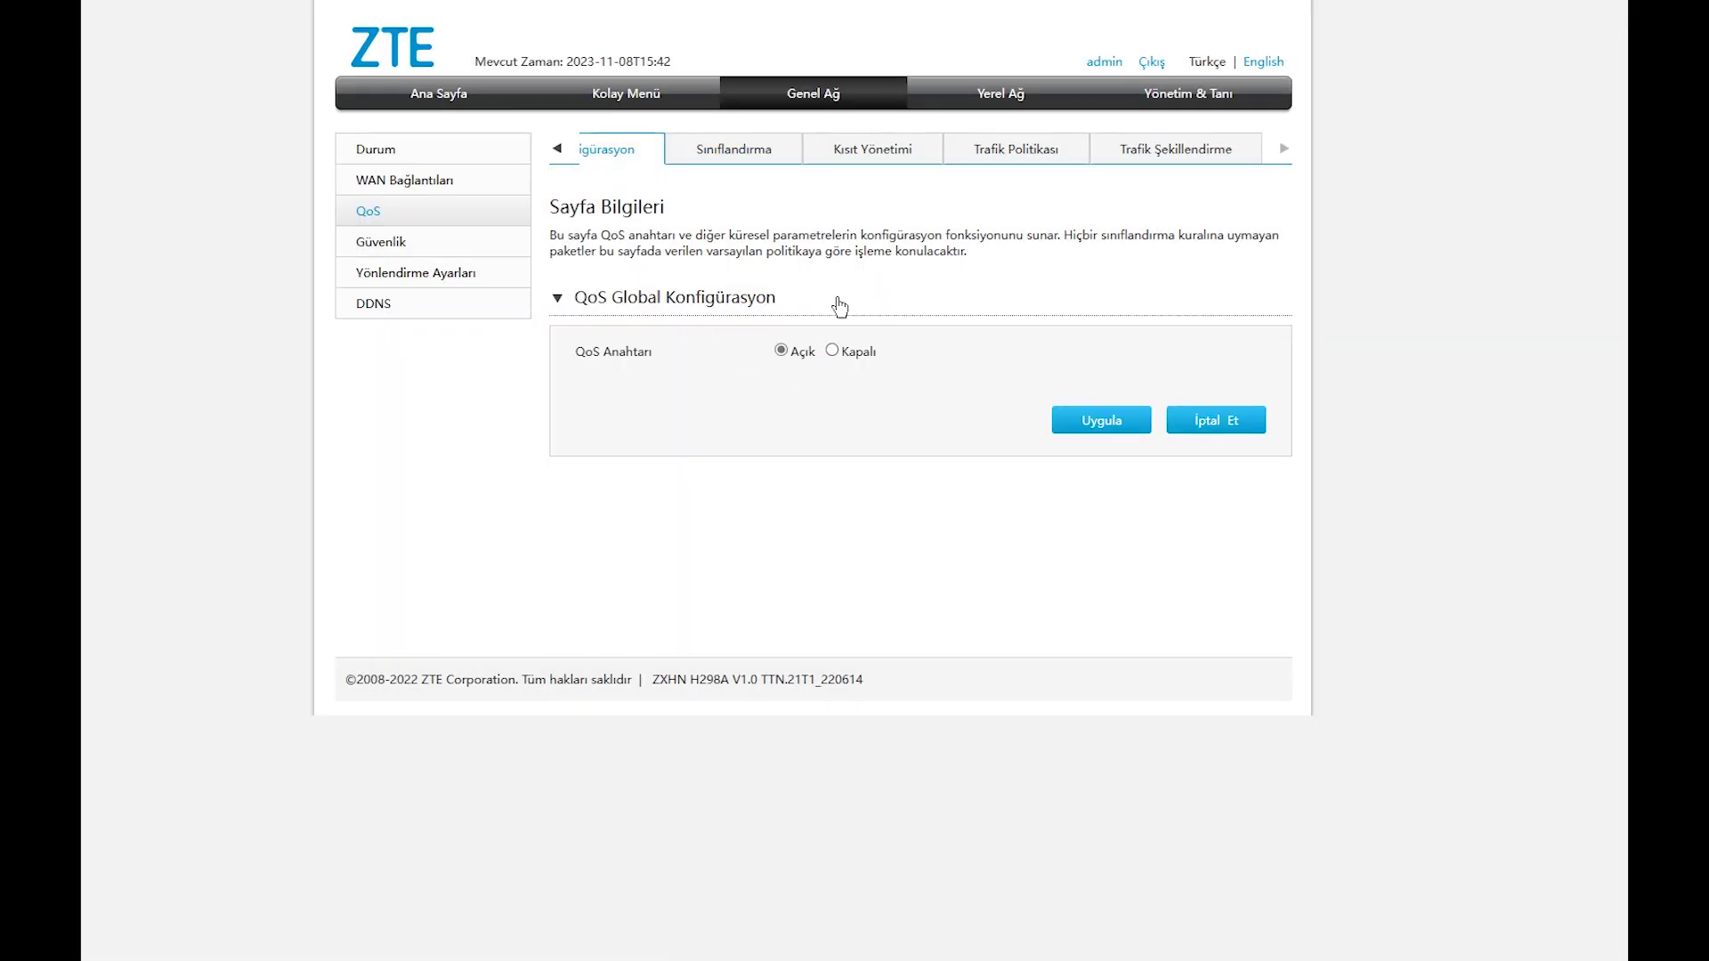
Check the LAN2 queues, then expand the pctest shaping entry.
left_click(881, 157)
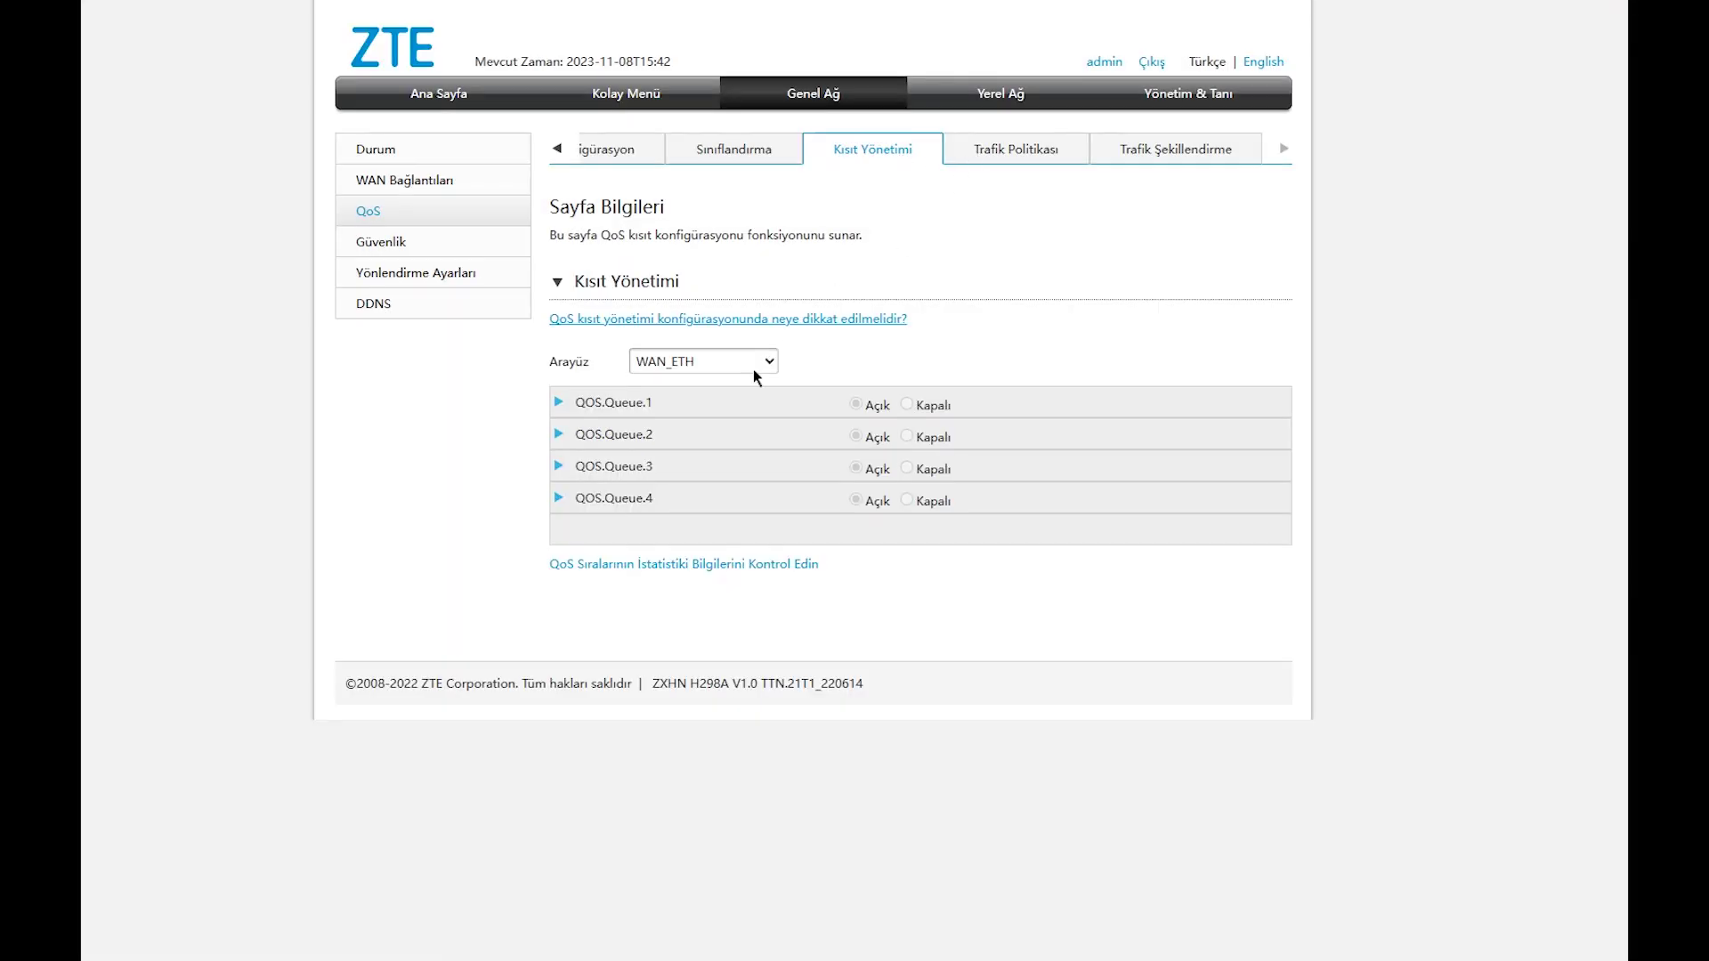
left_click(747, 365)
left_click(737, 413)
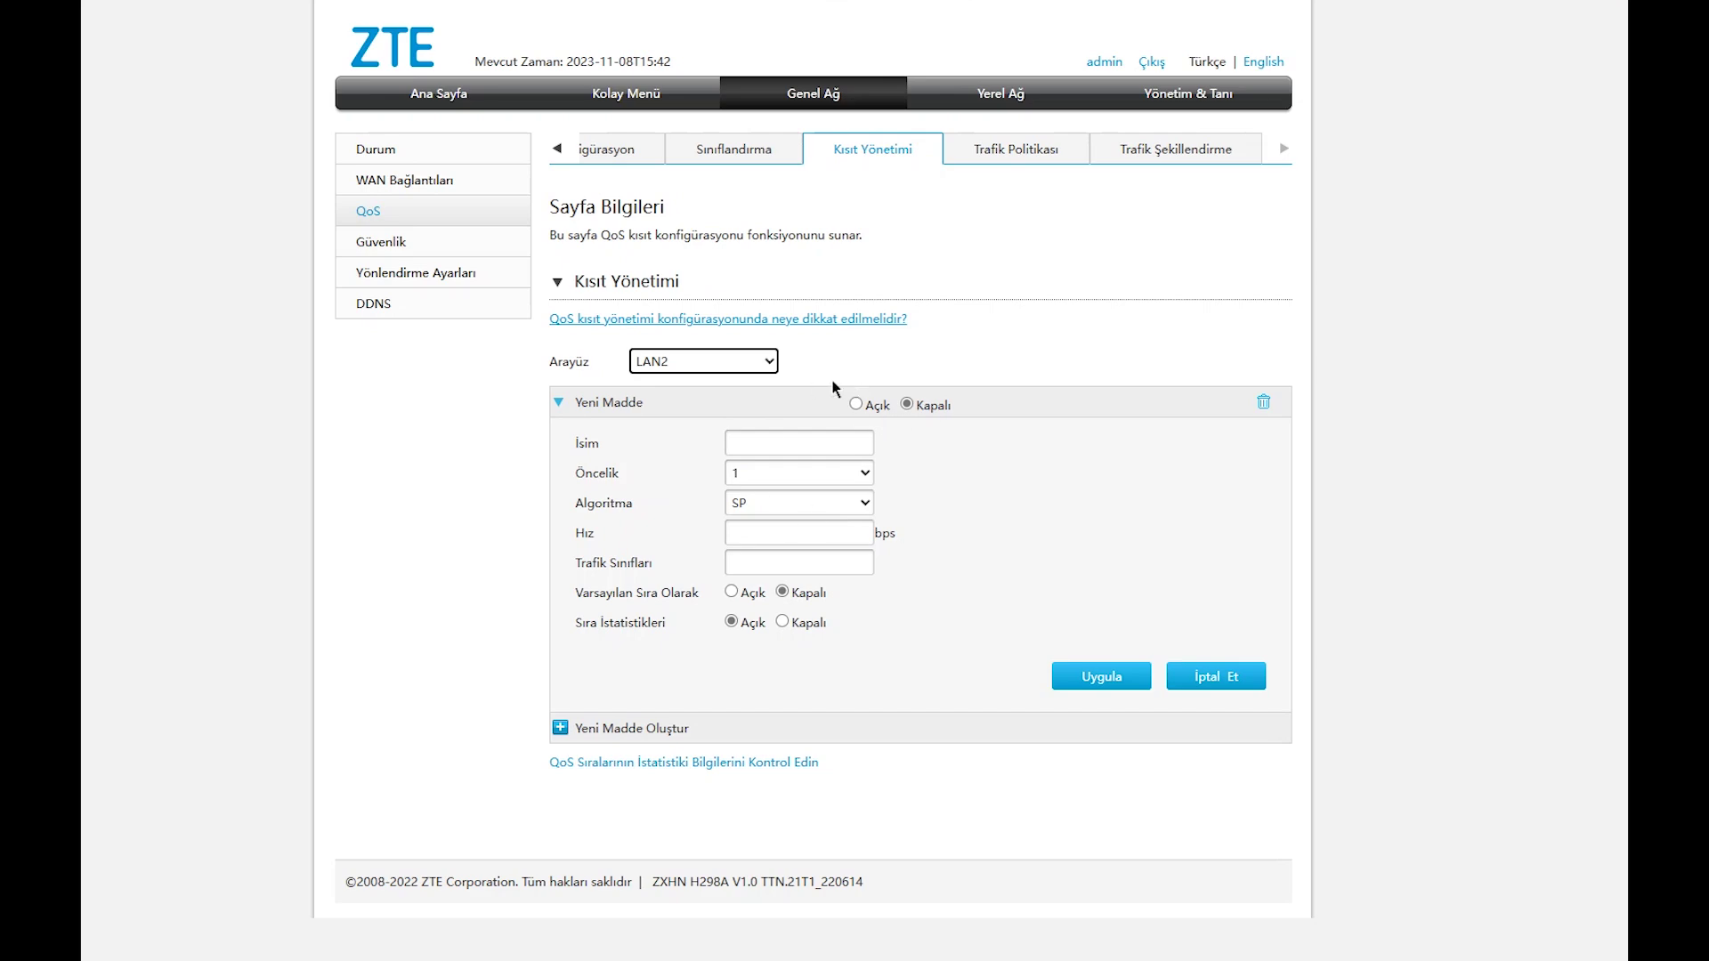
left_click(1064, 153)
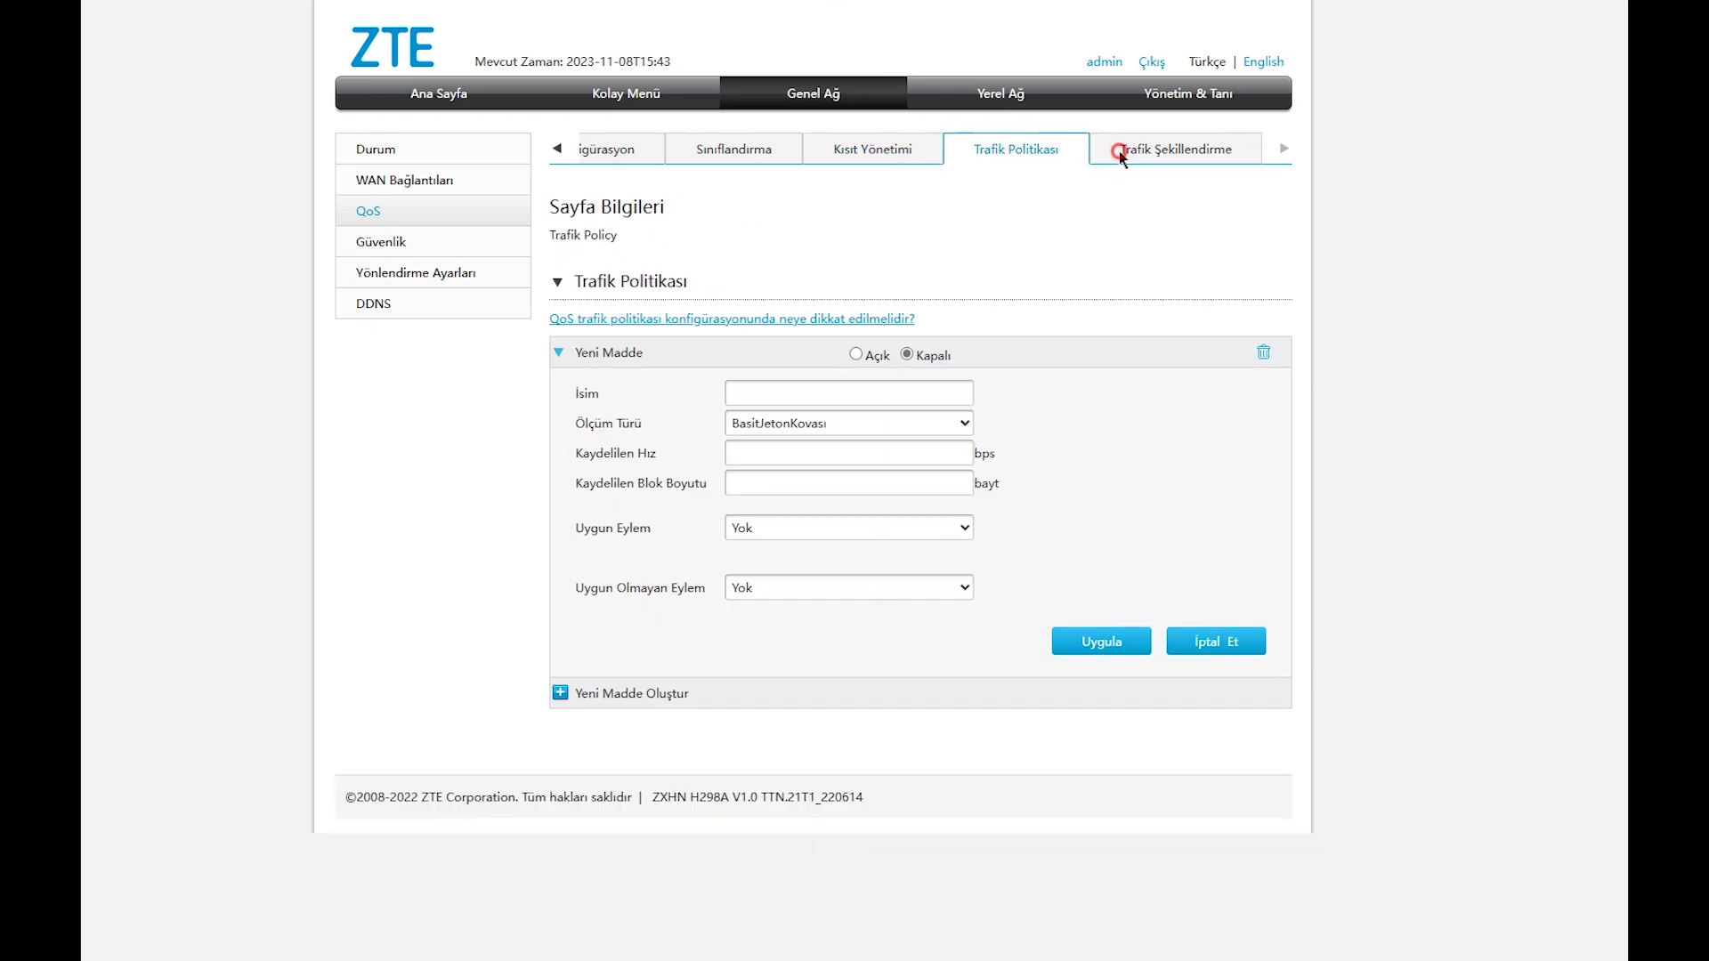
left_click(1120, 158)
left_click(559, 353)
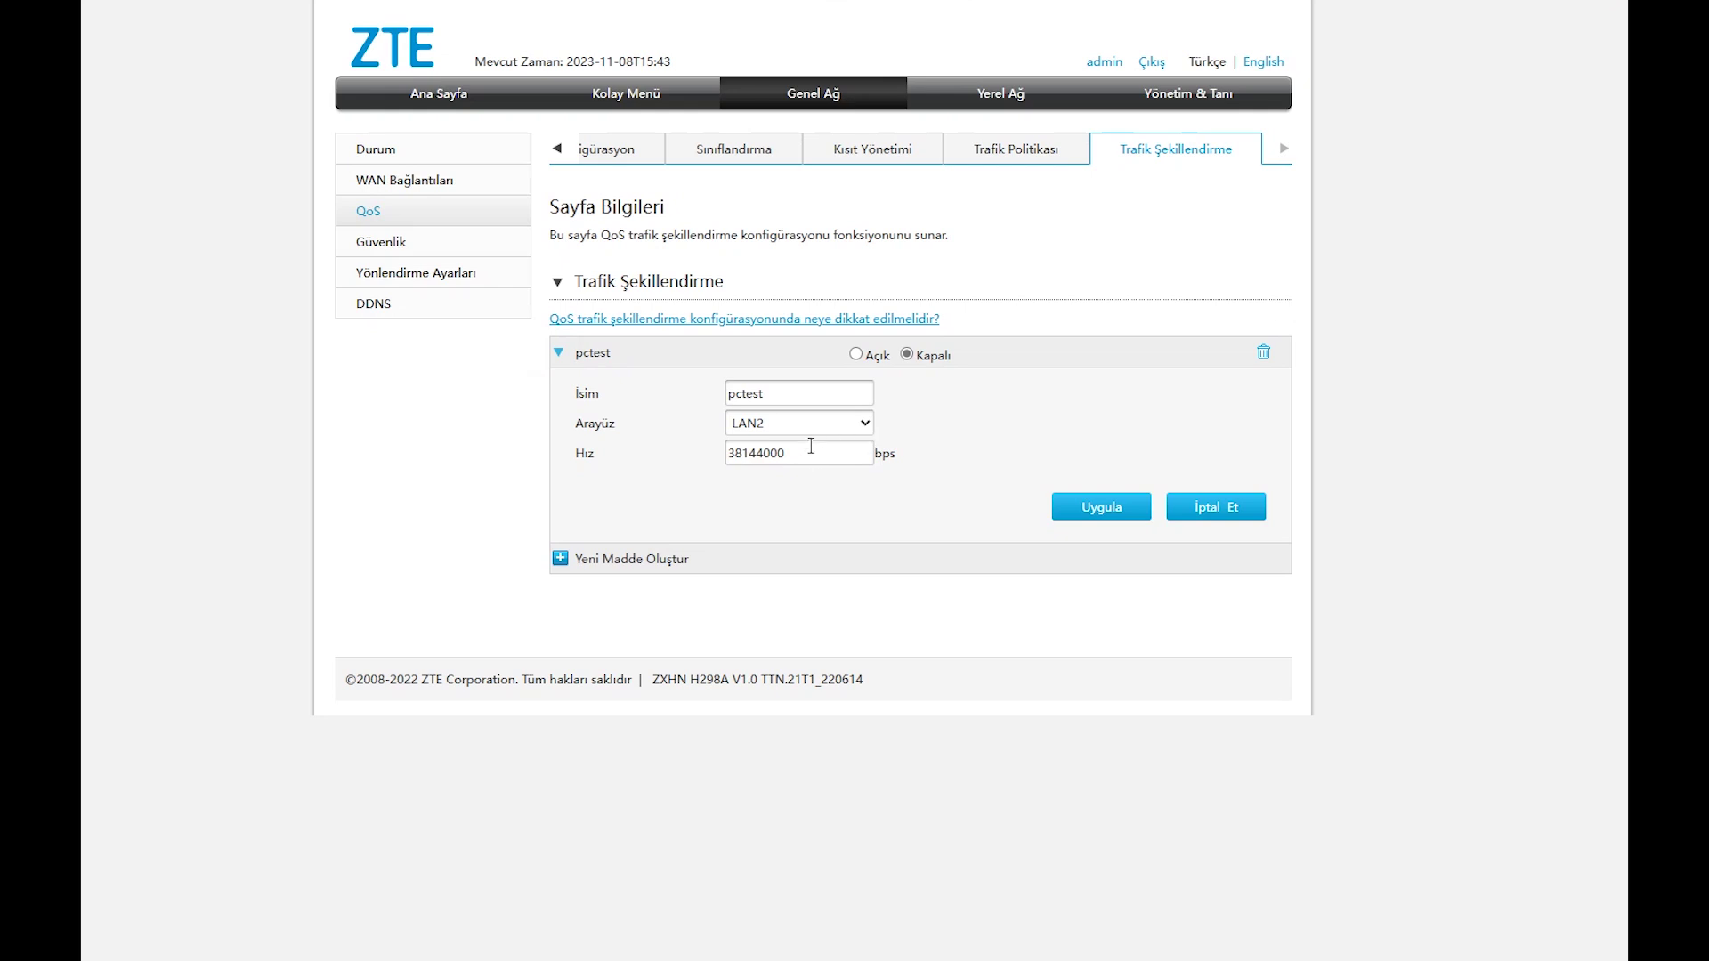
Change the pctest shaping rate to 38144000 bps and apply it.
left_click(809, 449)
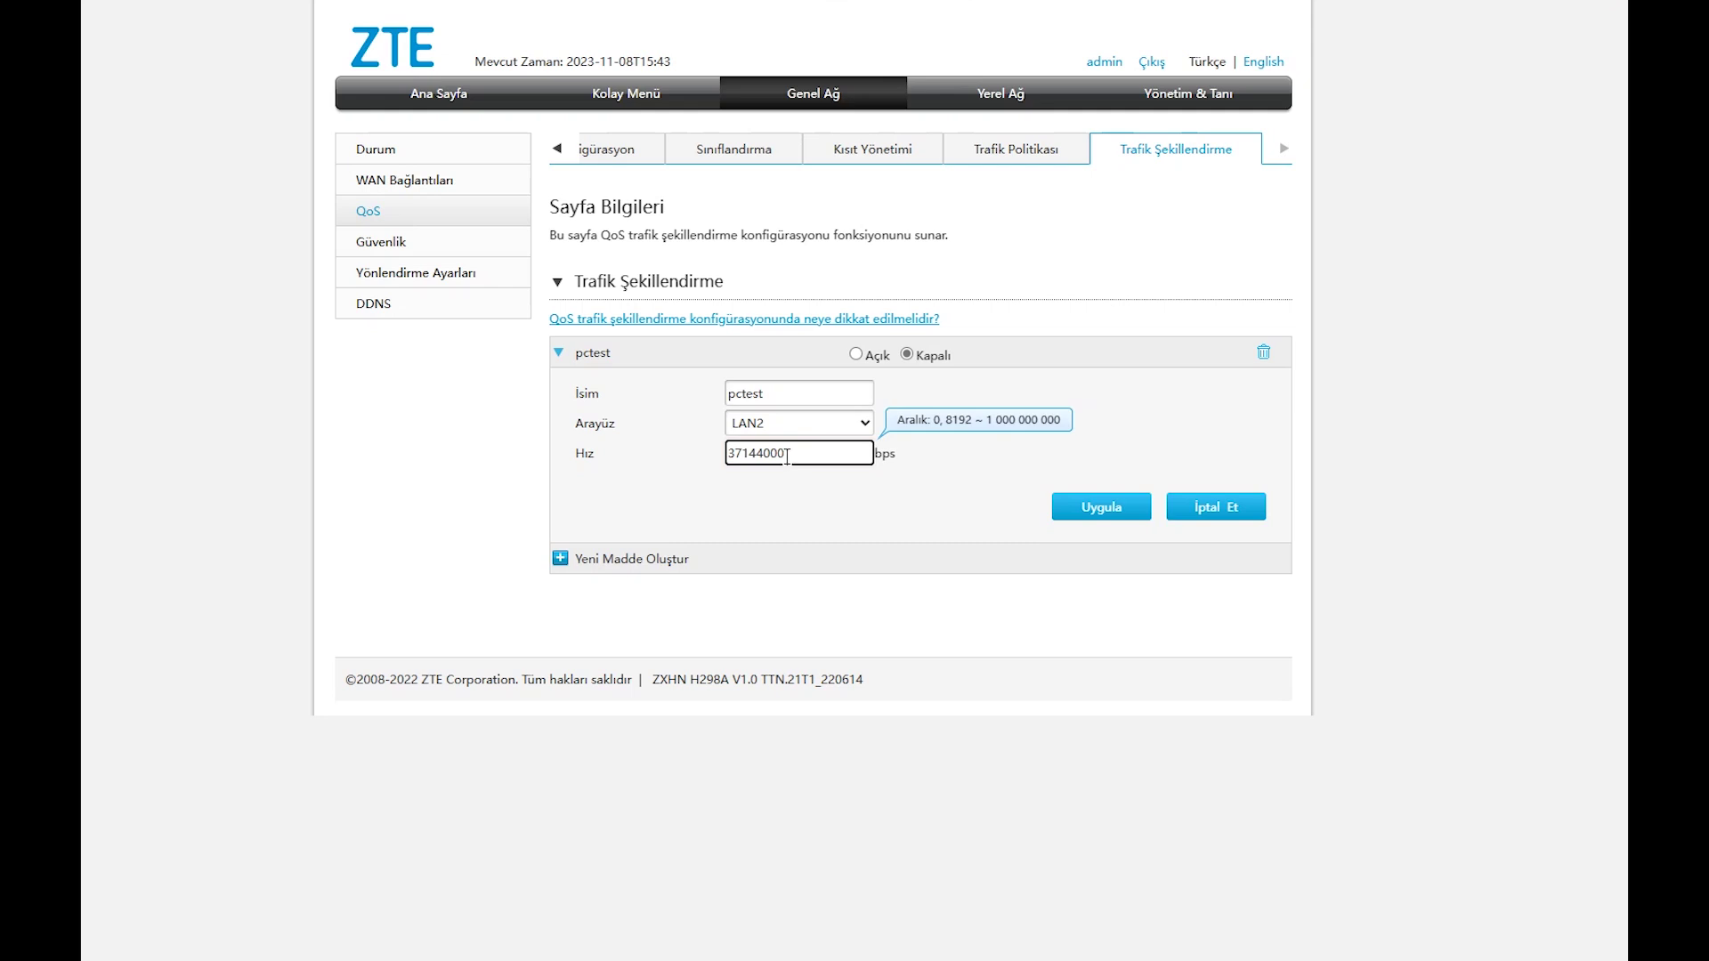
left_click_drag(788, 456, 745, 455)
left_click_drag(777, 455, 693, 462)
left_click(813, 462)
left_click(1104, 507)
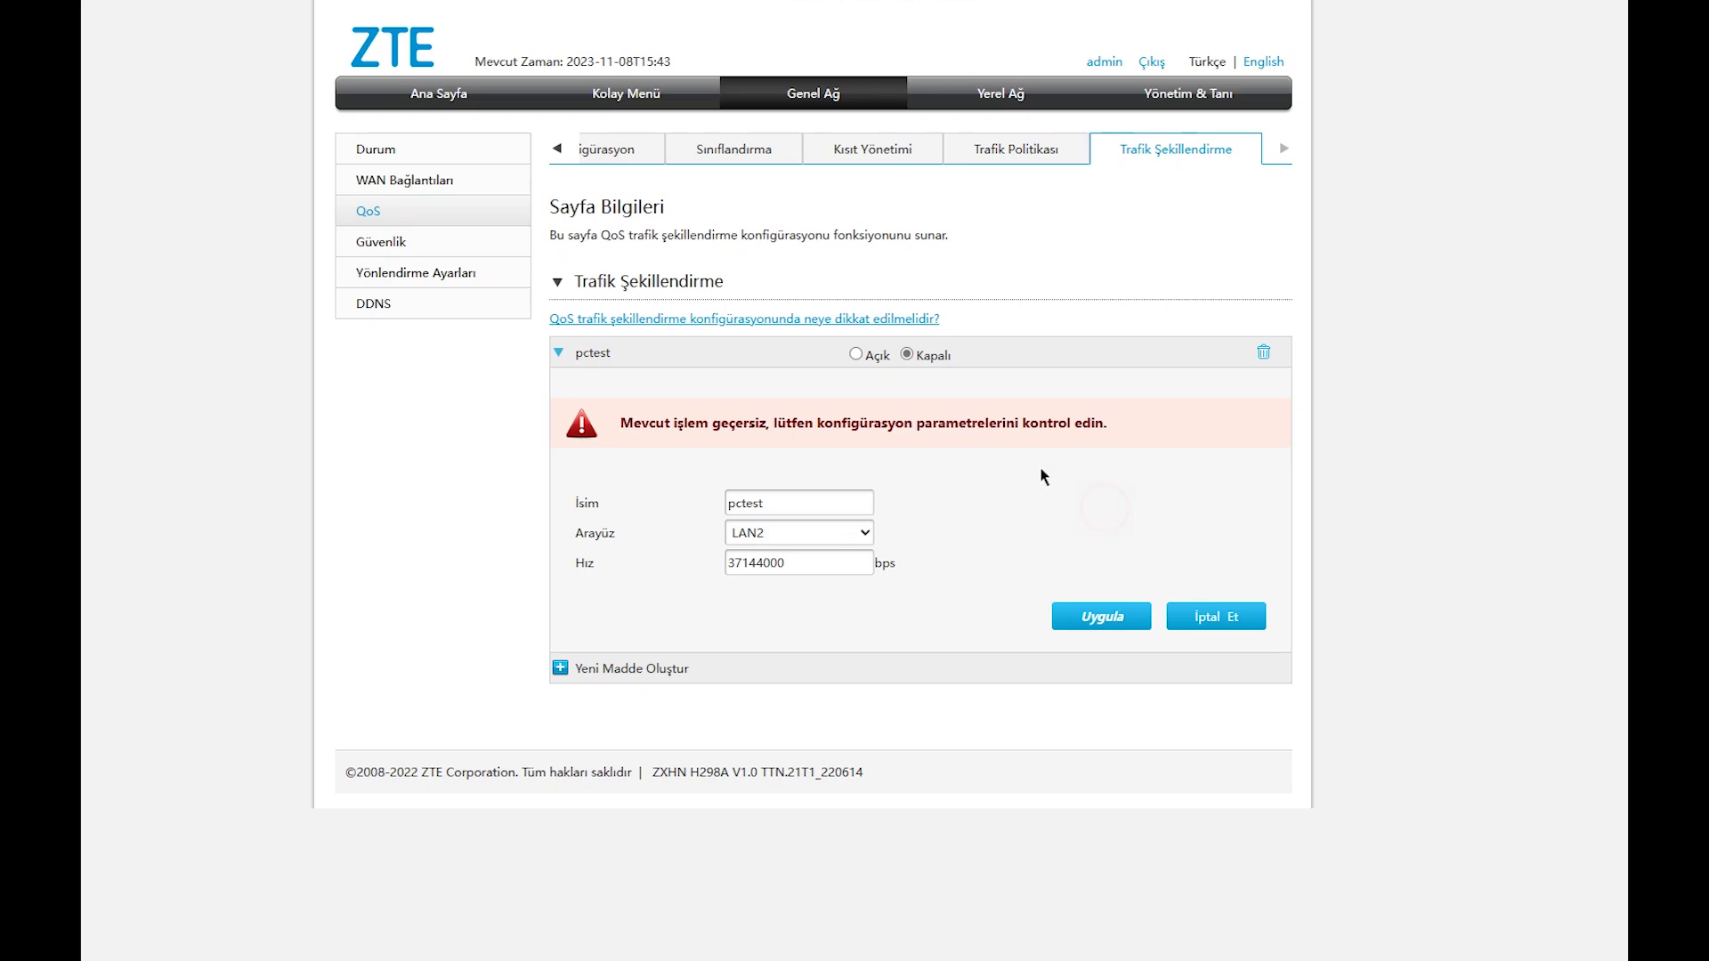
Switch pctest shaping to Açık and apply, which returns an invalid-operation error.
left_click(853, 357)
left_click(1099, 616)
left_click(1234, 151)
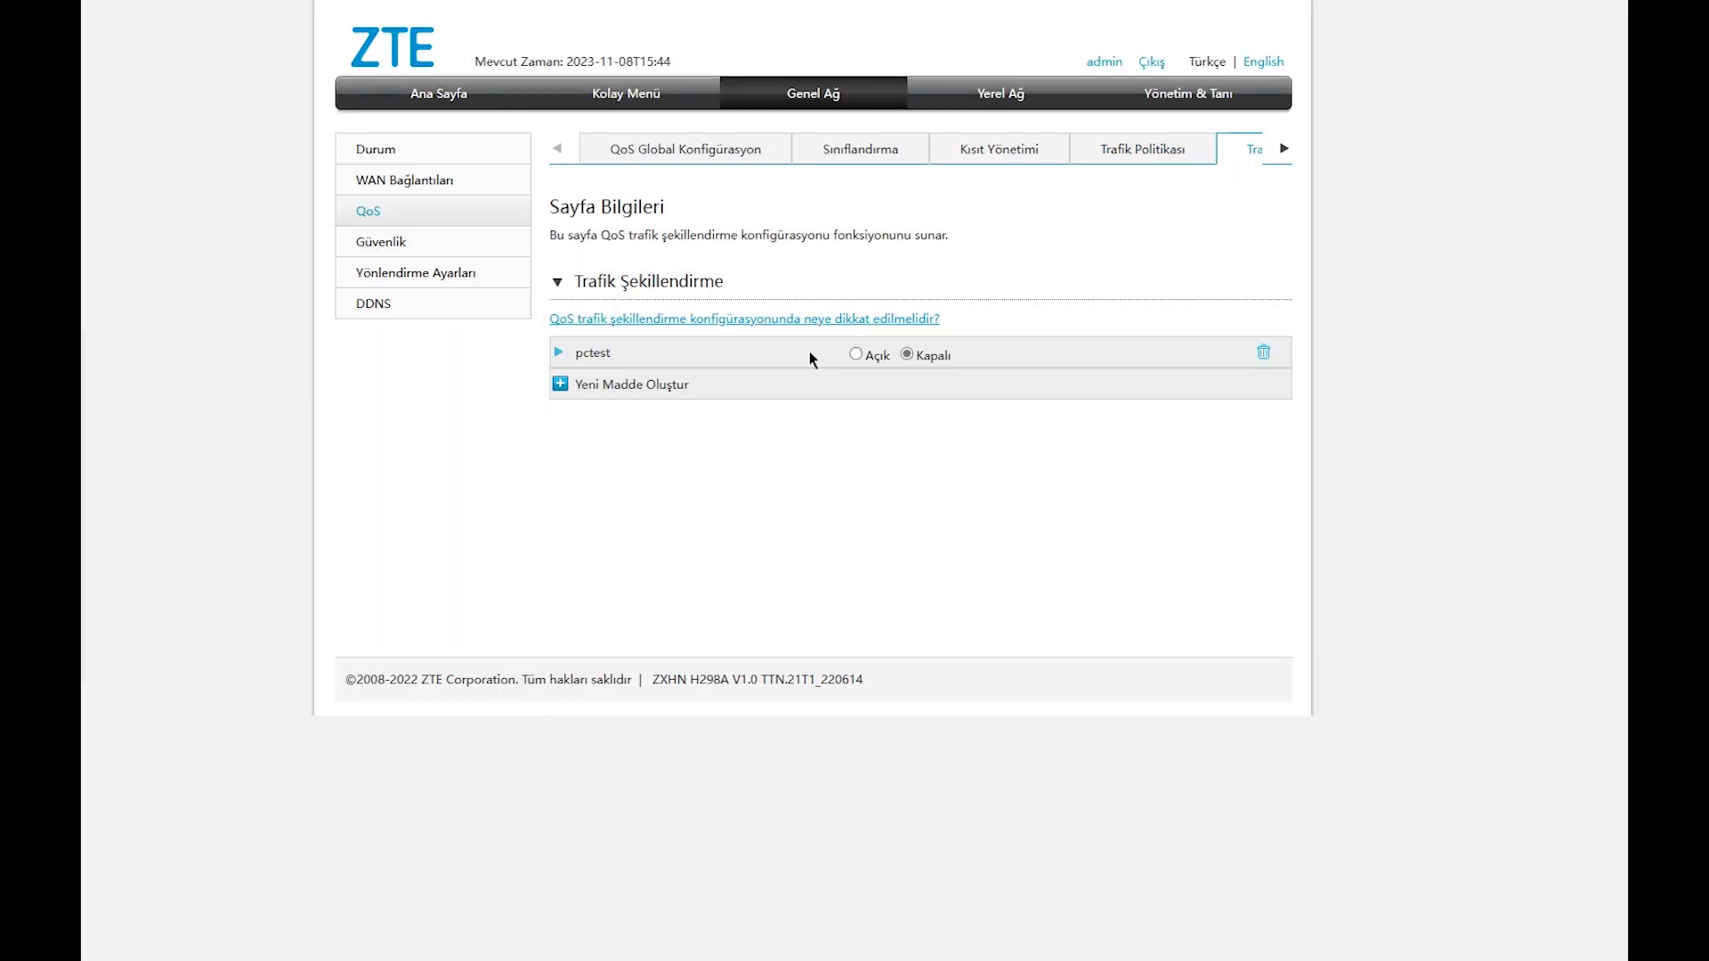
left_click(560, 352)
left_click(865, 358)
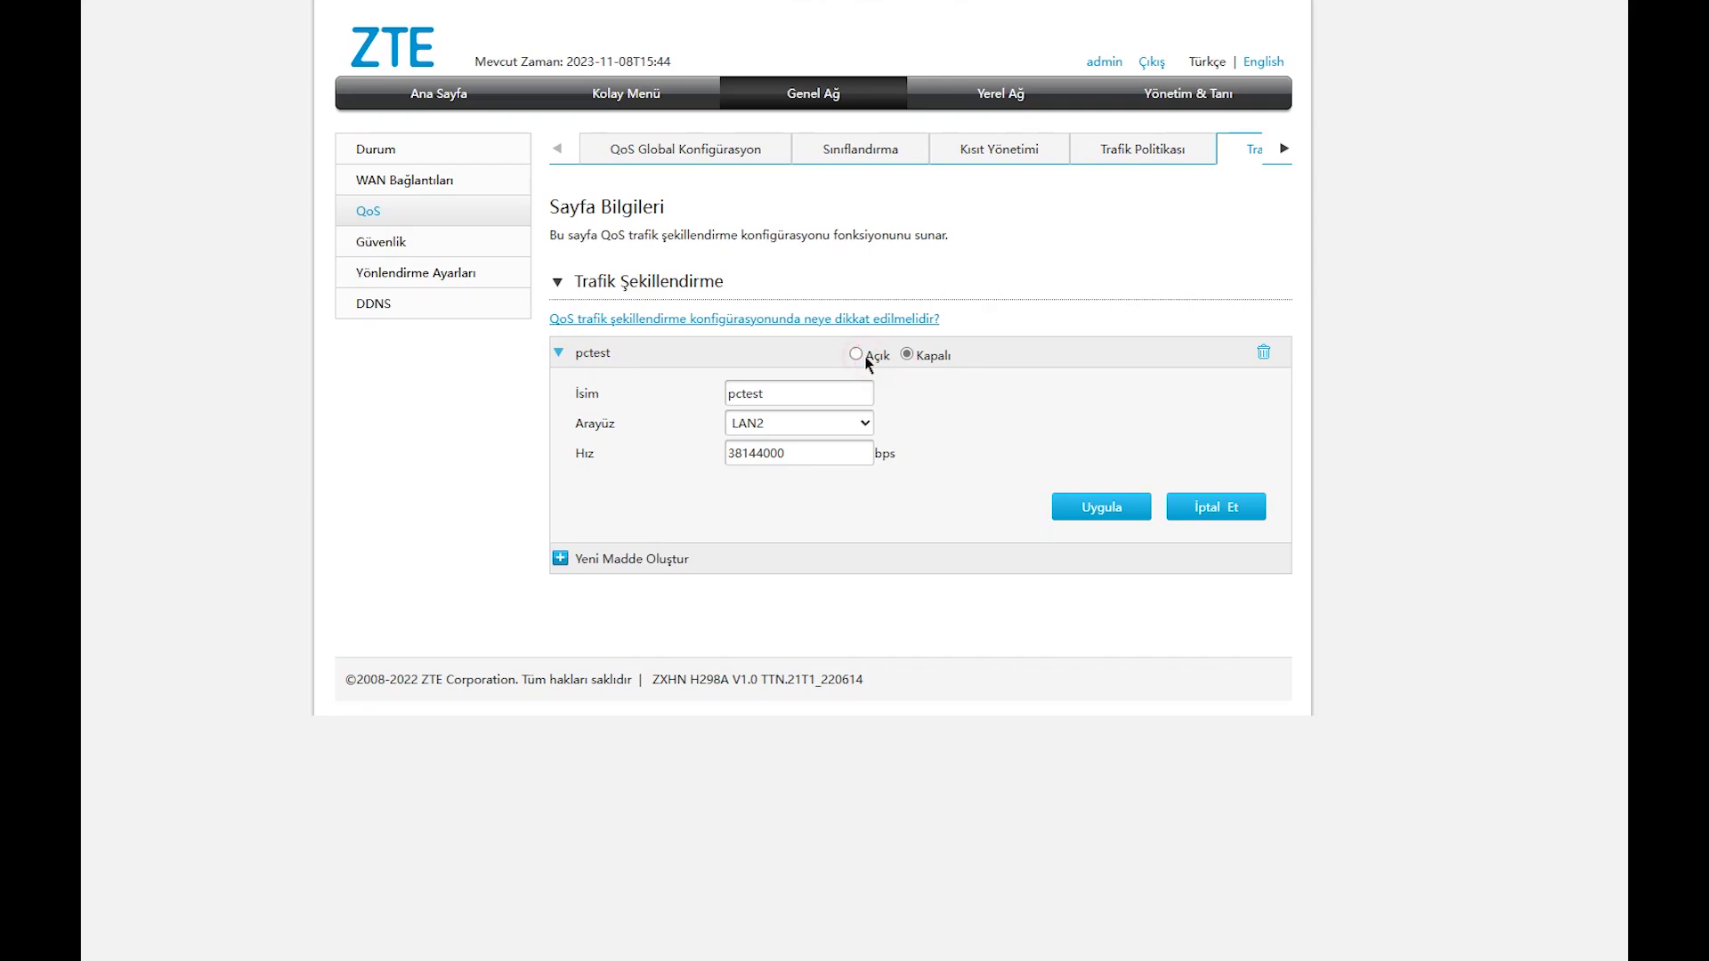
left_click(1118, 510)
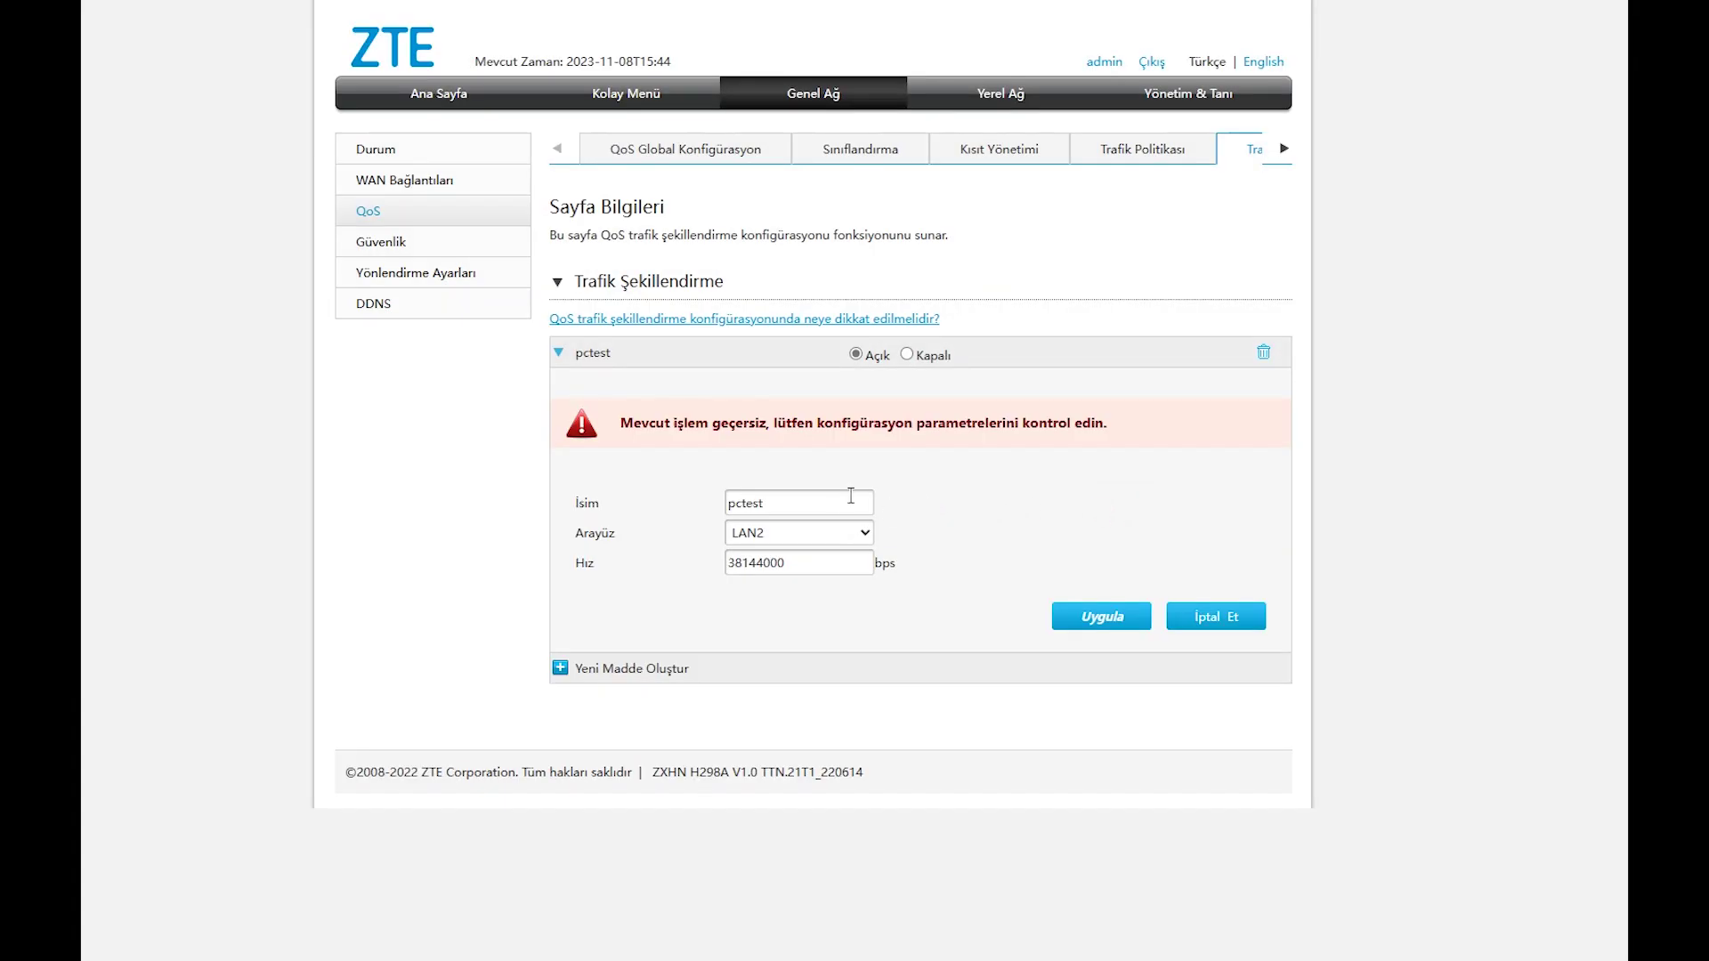
Reset the pctest interface to LAN2.
left_click(859, 534)
left_click(829, 607)
left_click(789, 533)
left_click(788, 576)
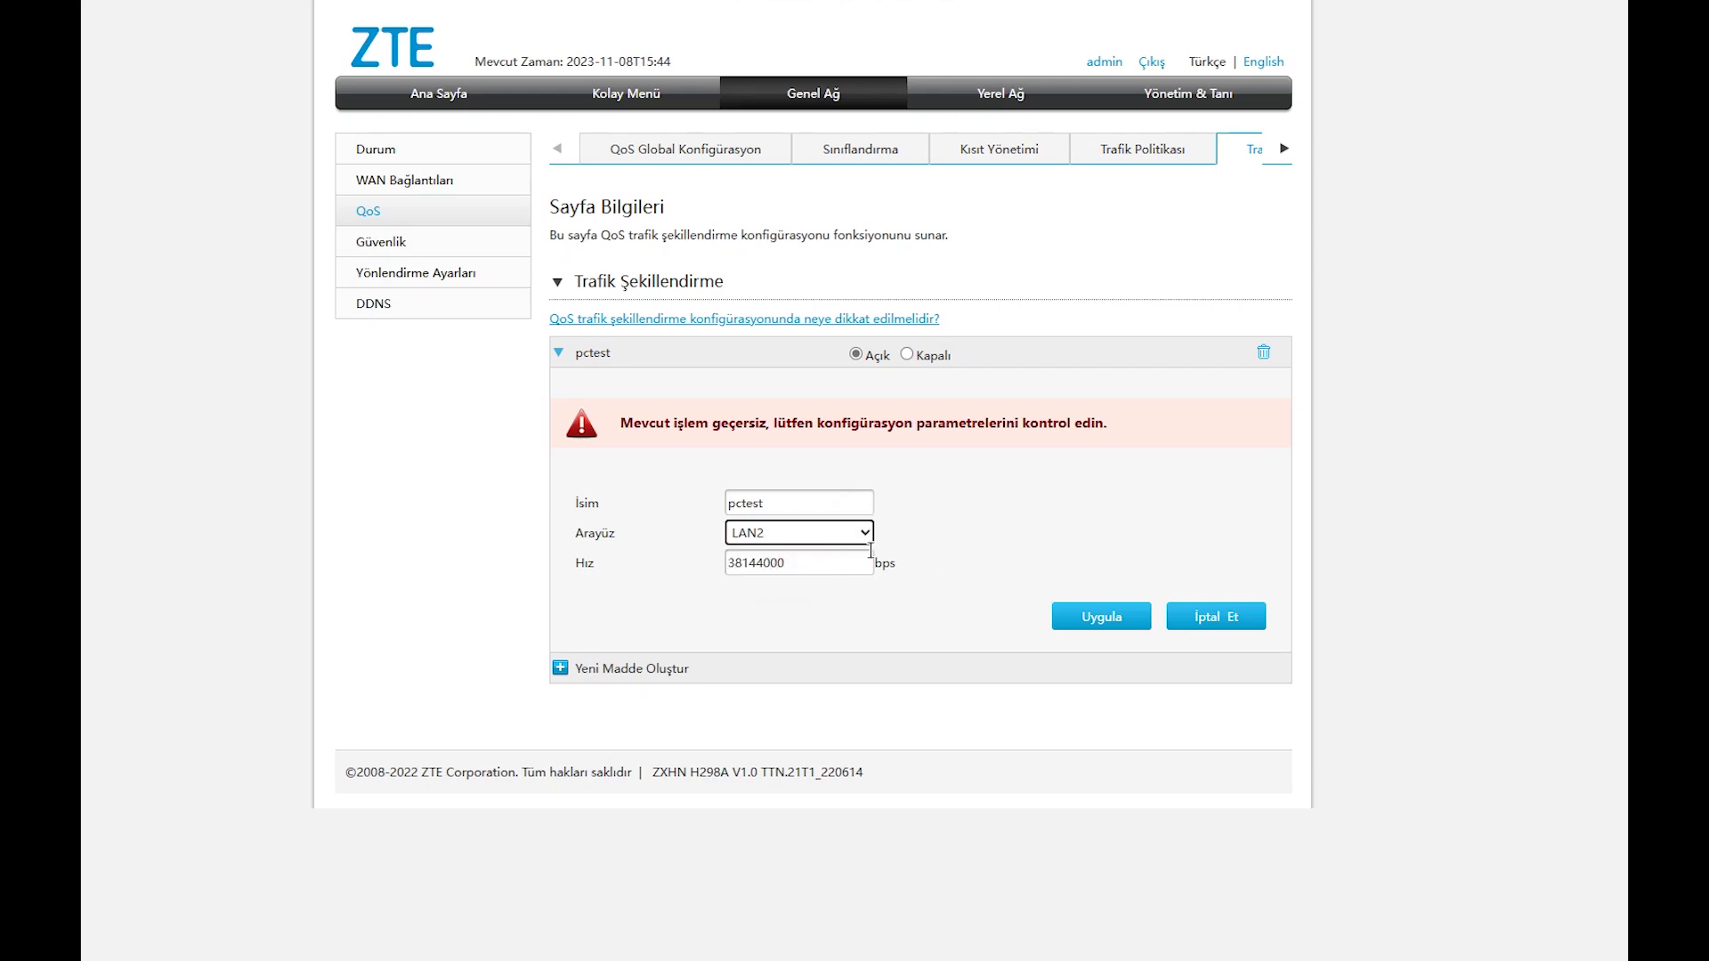
left_click(1120, 151)
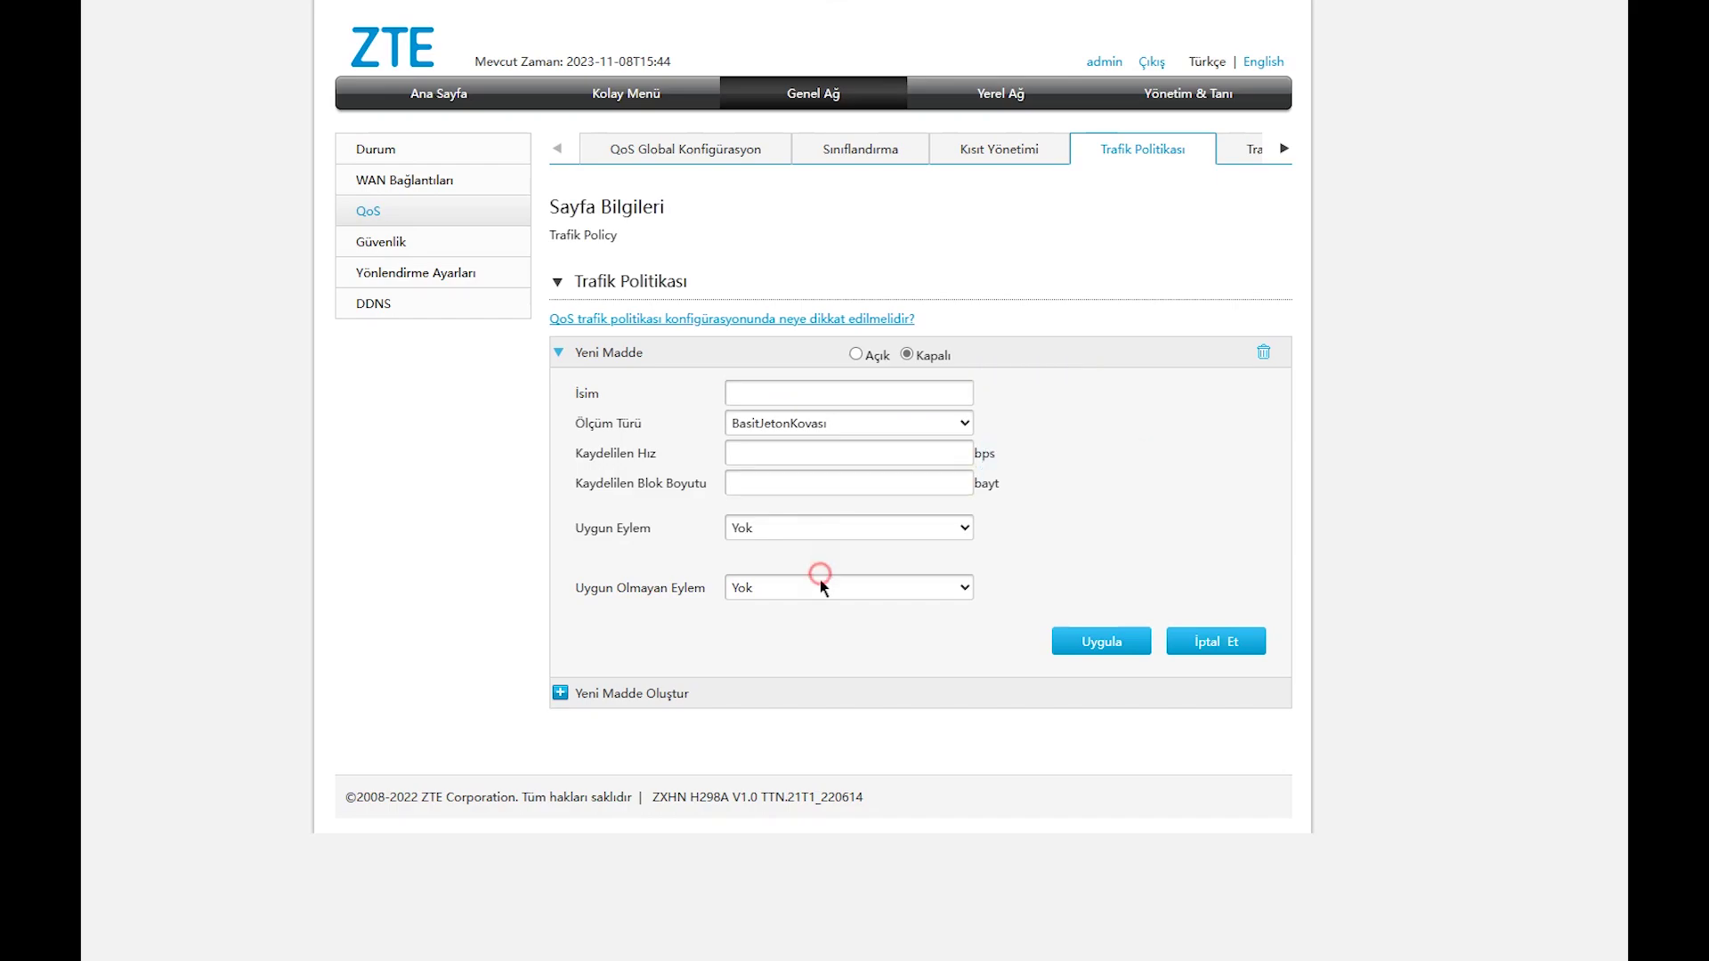
left_click(976, 157)
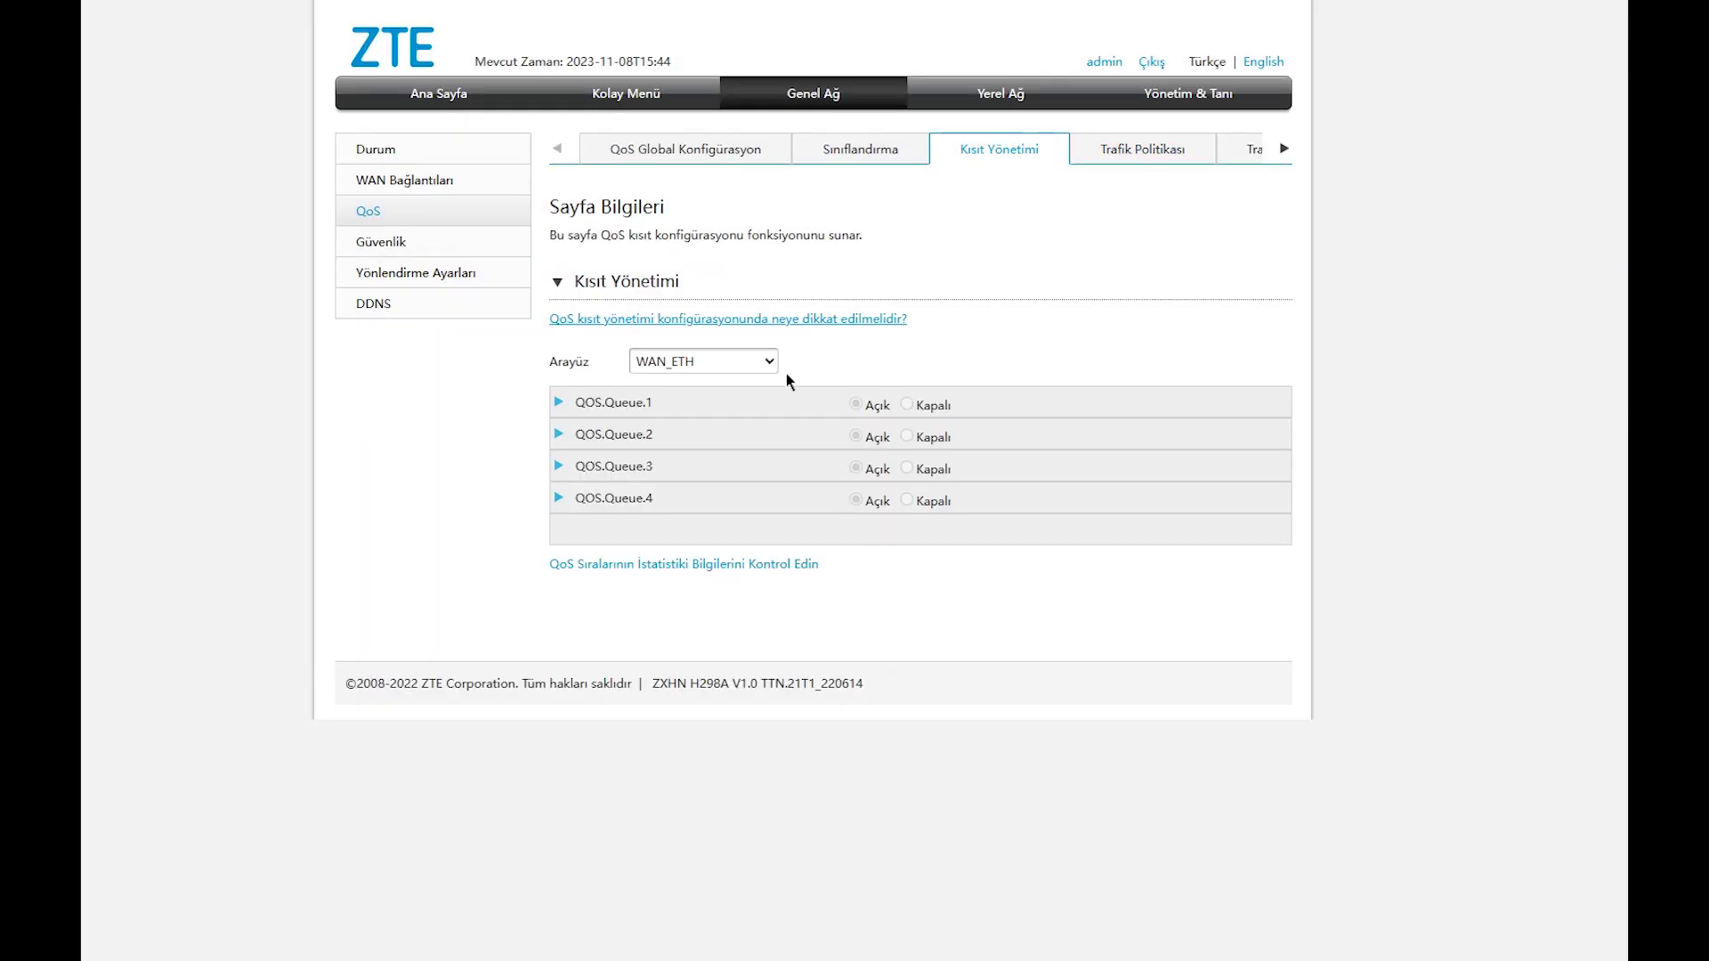
On LAN2, start a queue named pckasa with priority 8 and WRR scheduling.
left_click(769, 364)
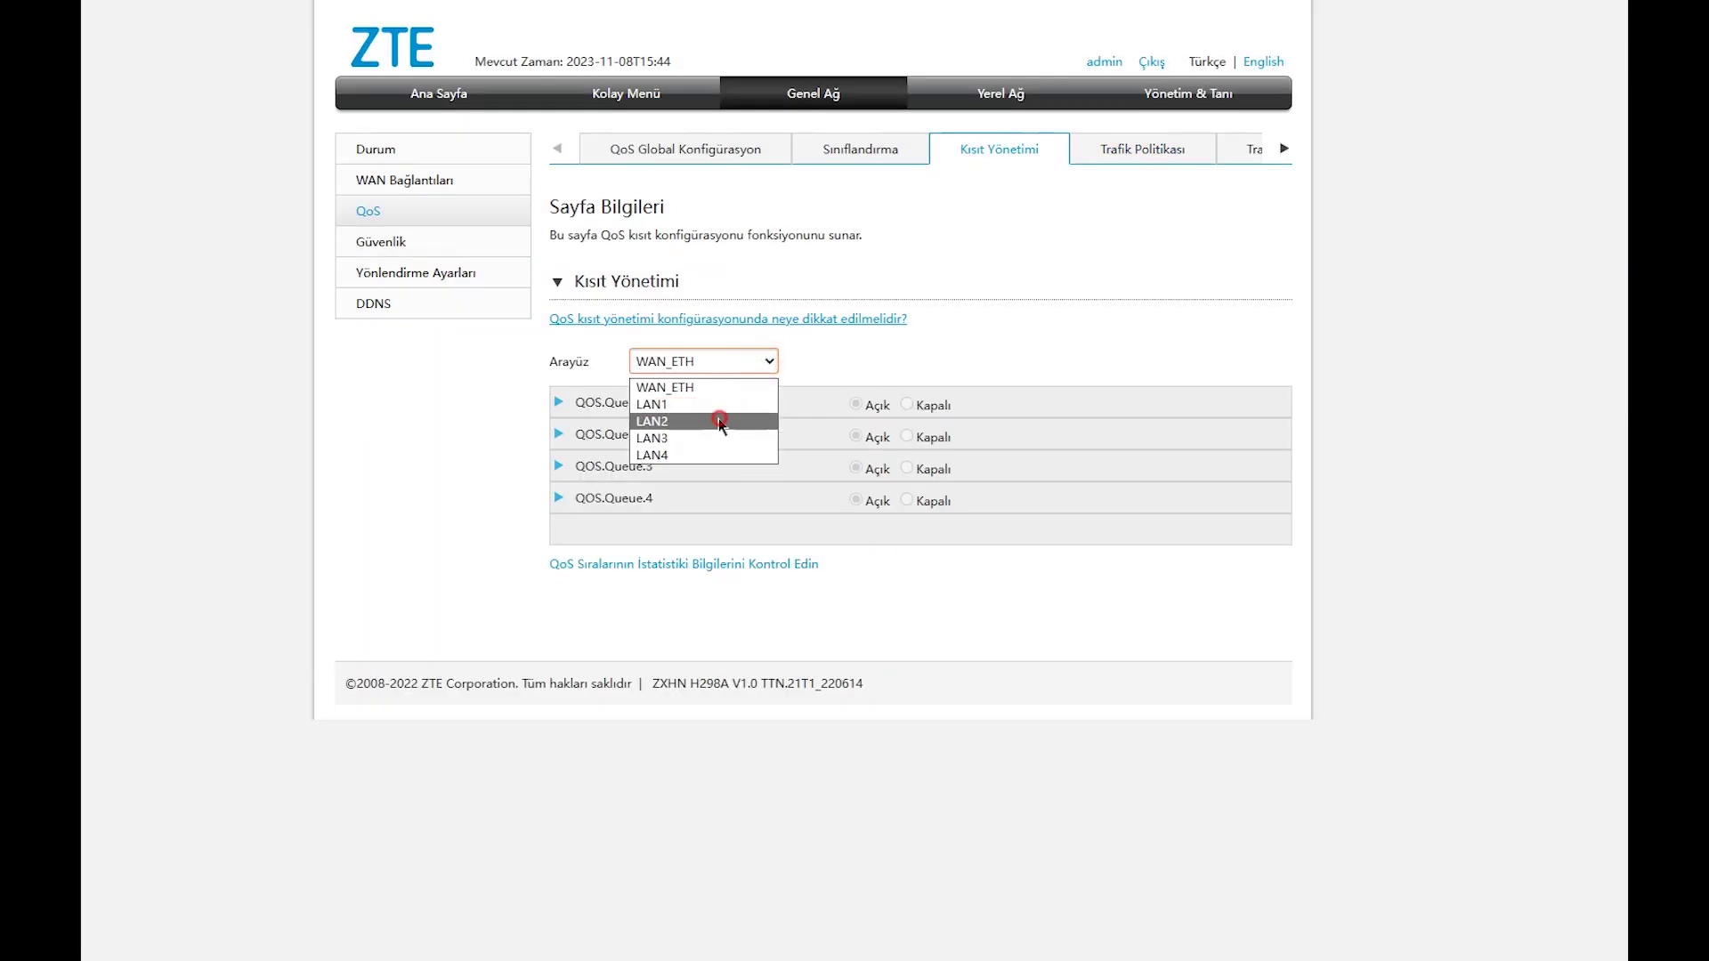
left_click(718, 418)
left_click(836, 441)
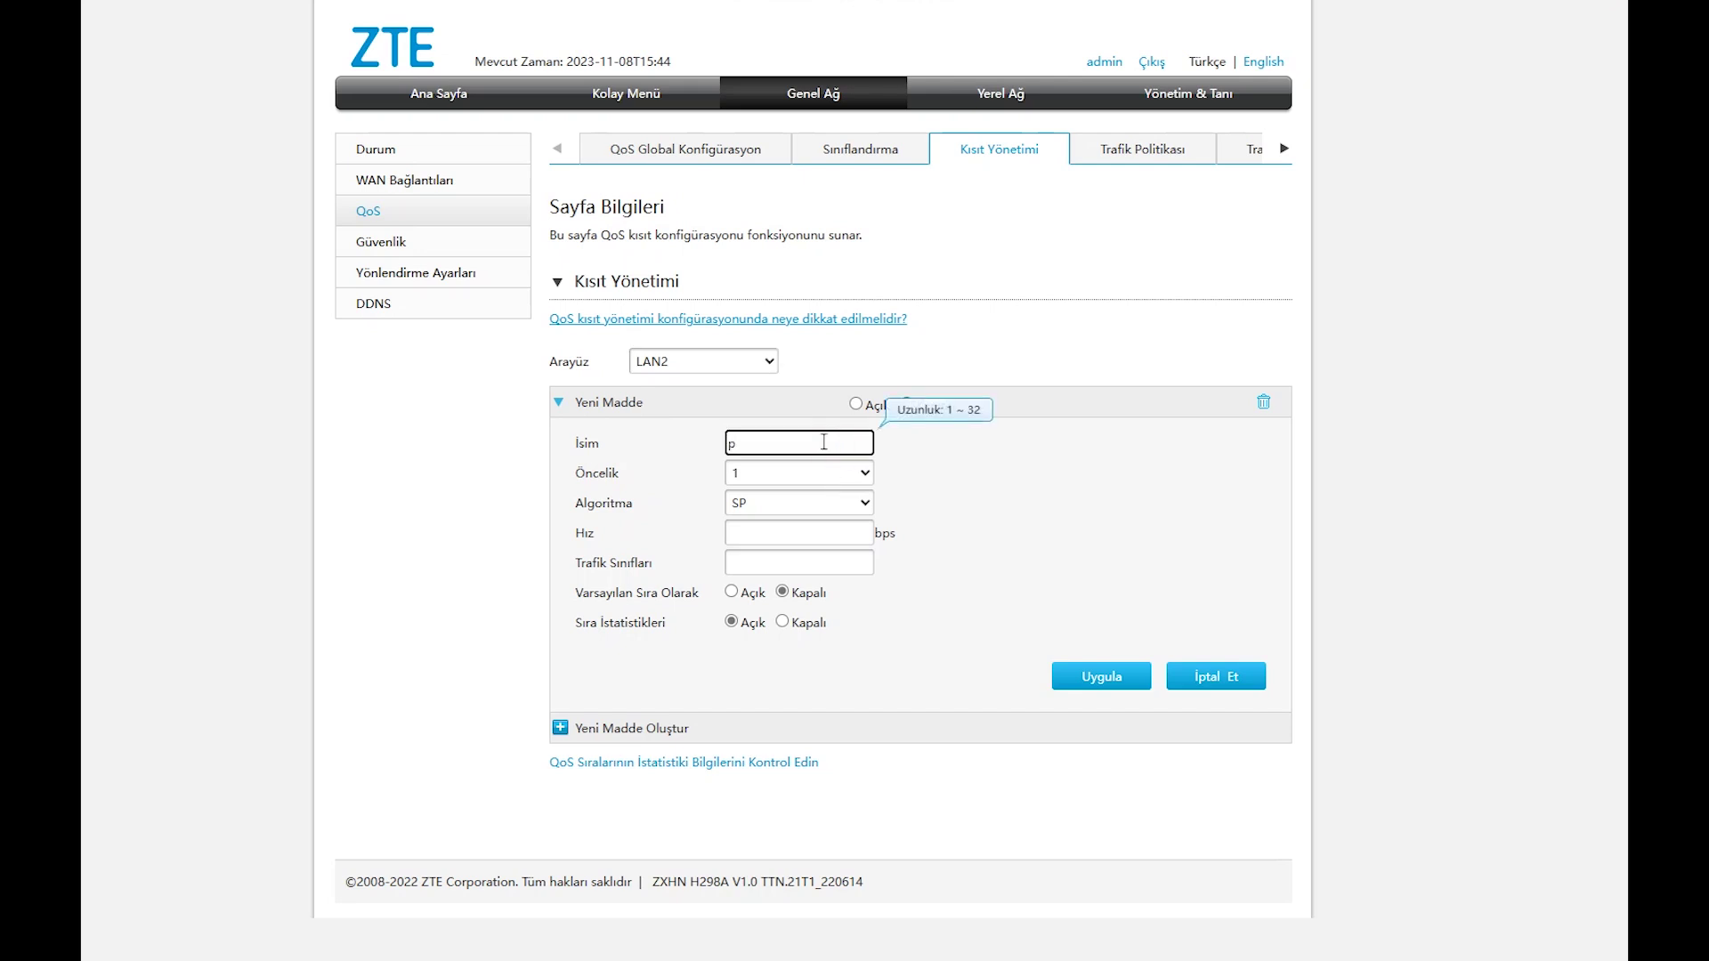
type("pckasa")
left_click(803, 473)
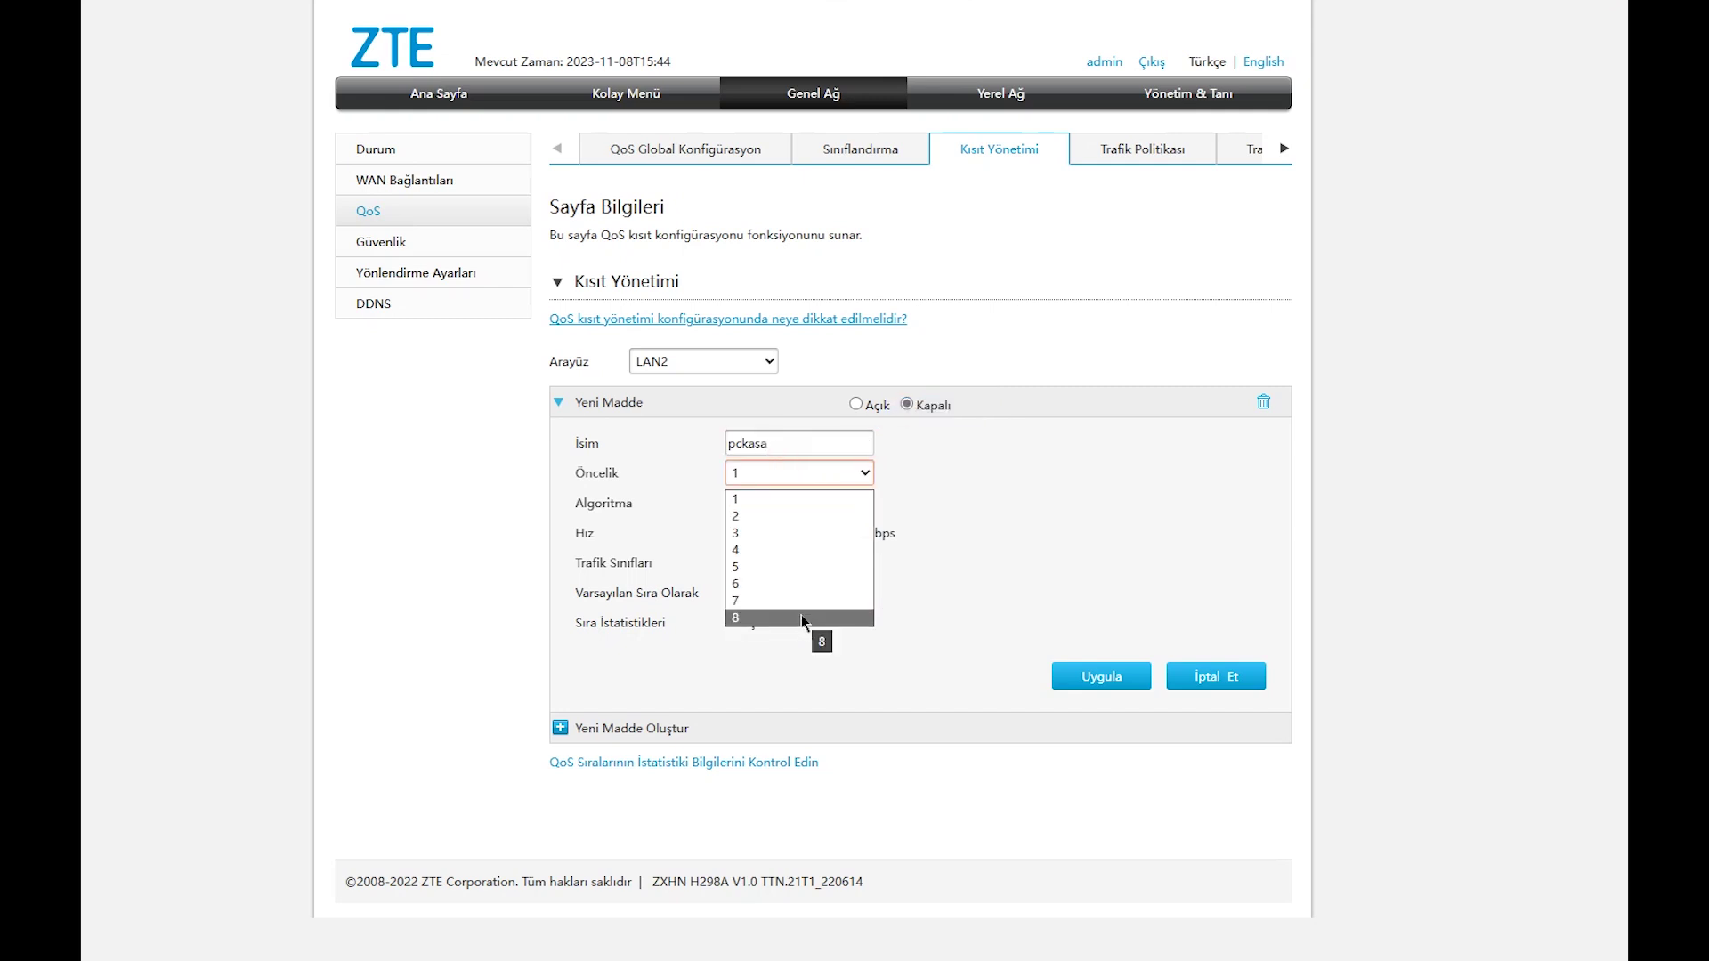
left_click(801, 616)
left_click(787, 503)
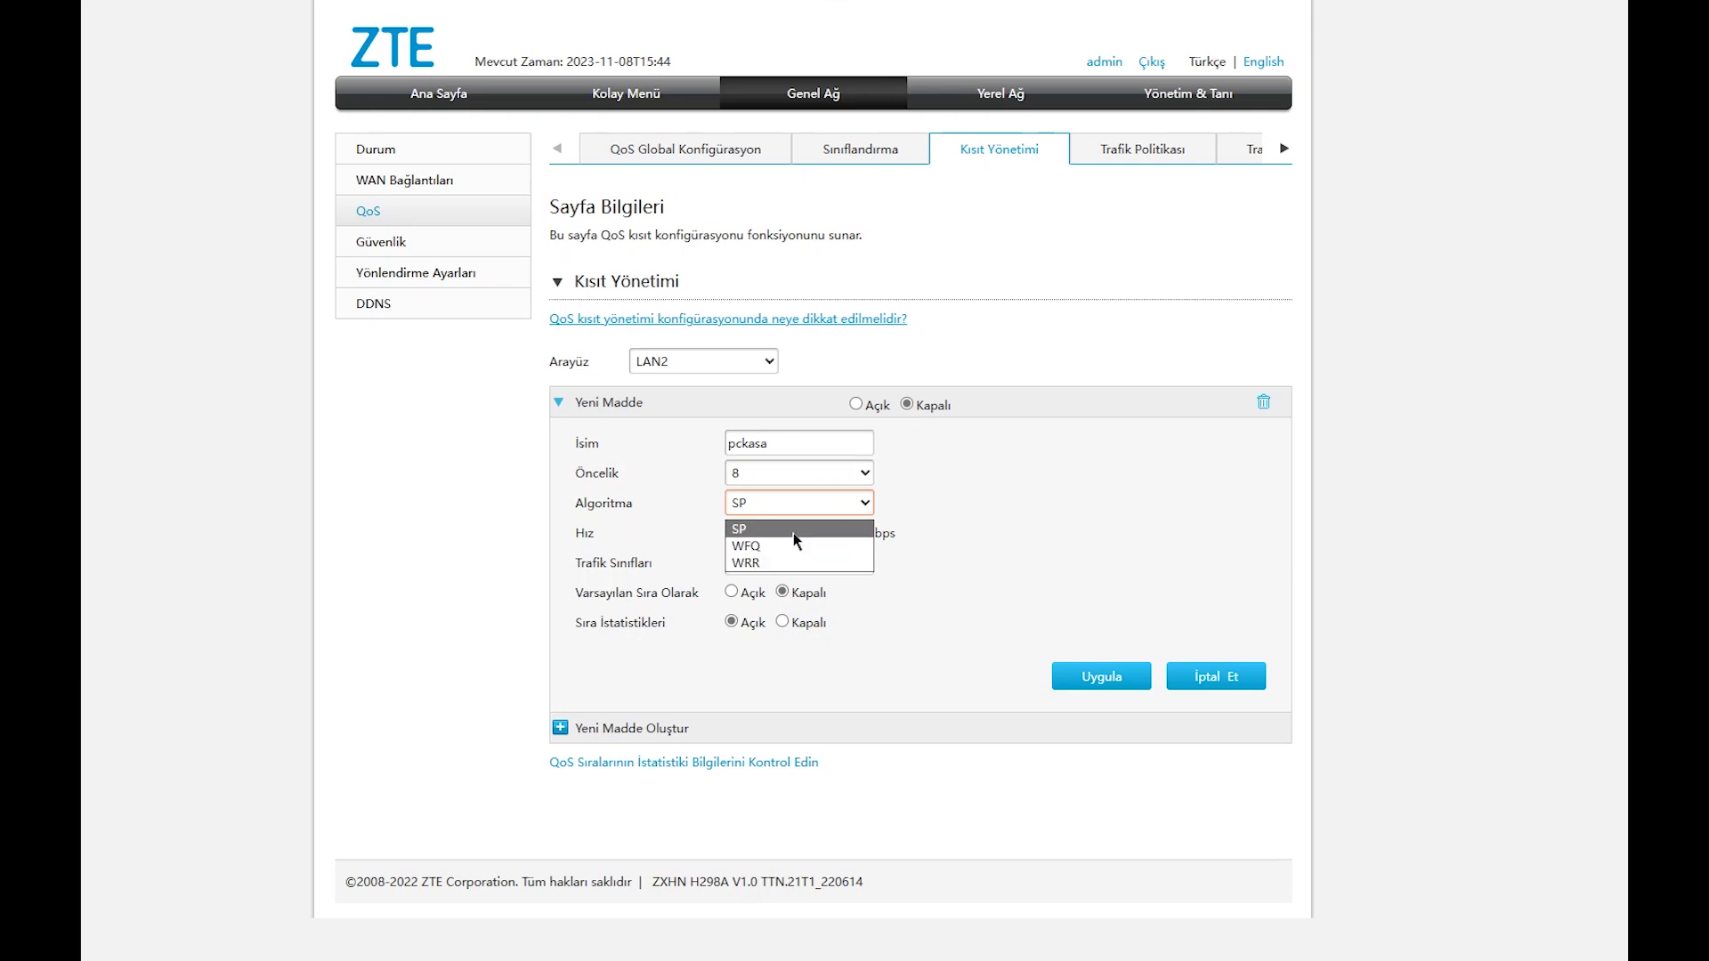
left_click(793, 563)
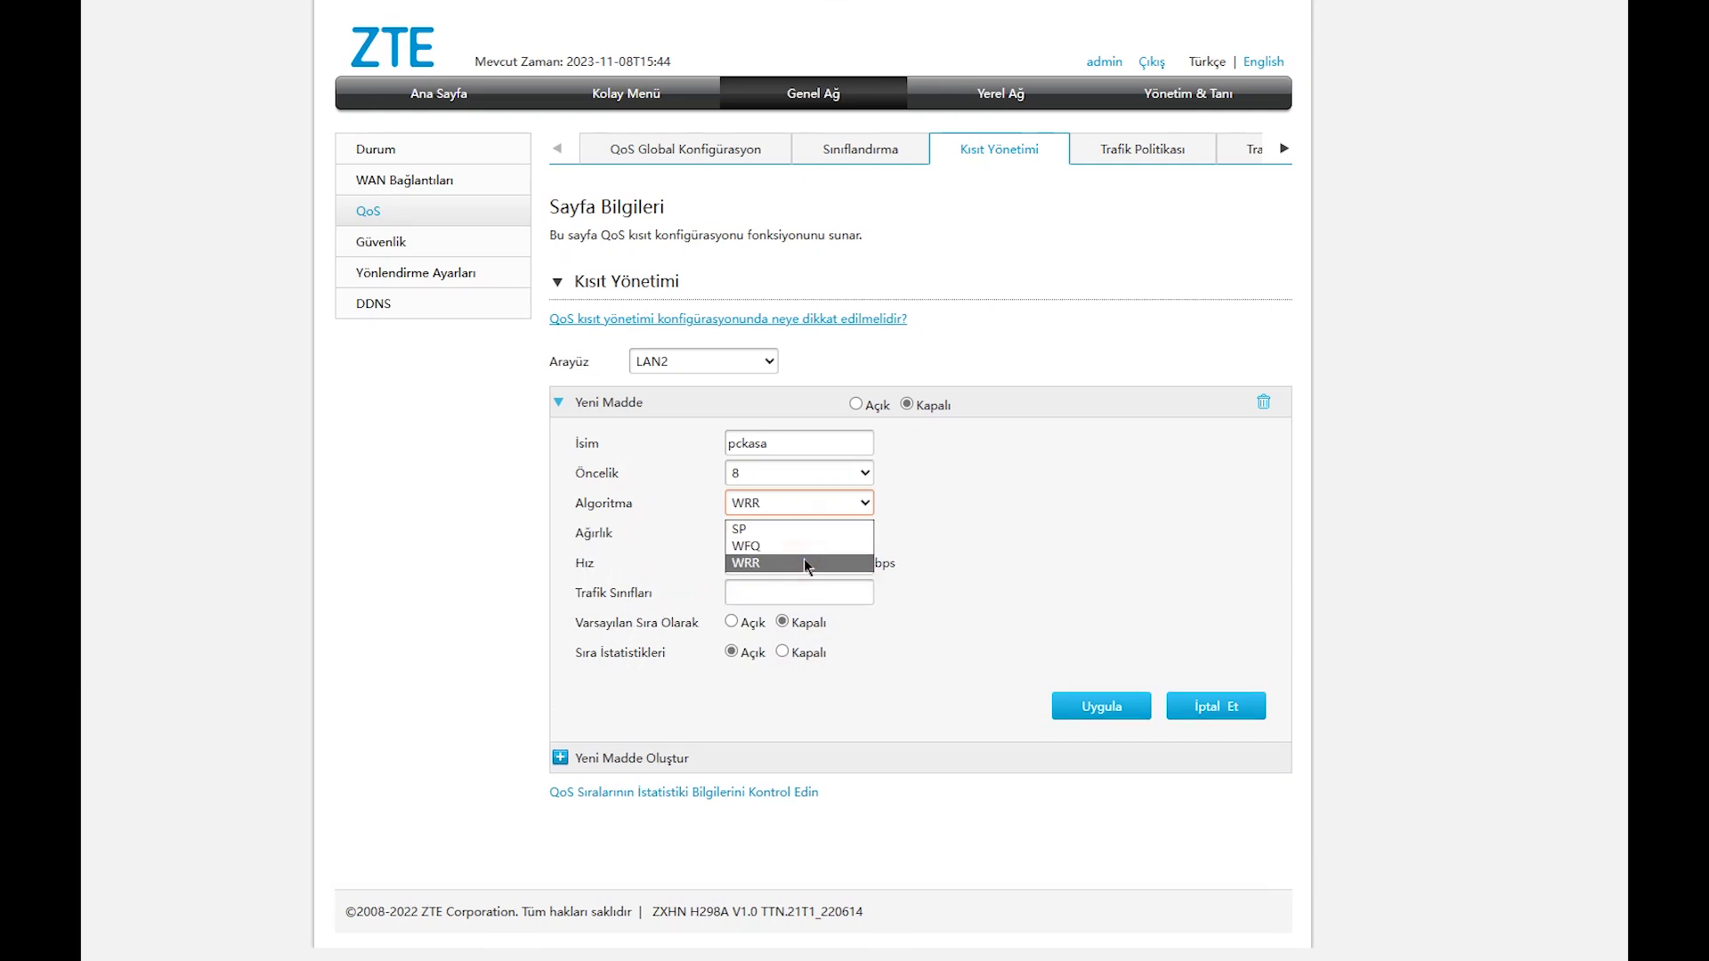
left_click(803, 558)
Give pckasa weight 16, rate 37140000 bps and traffic class 6, then save it.
left_click(809, 535)
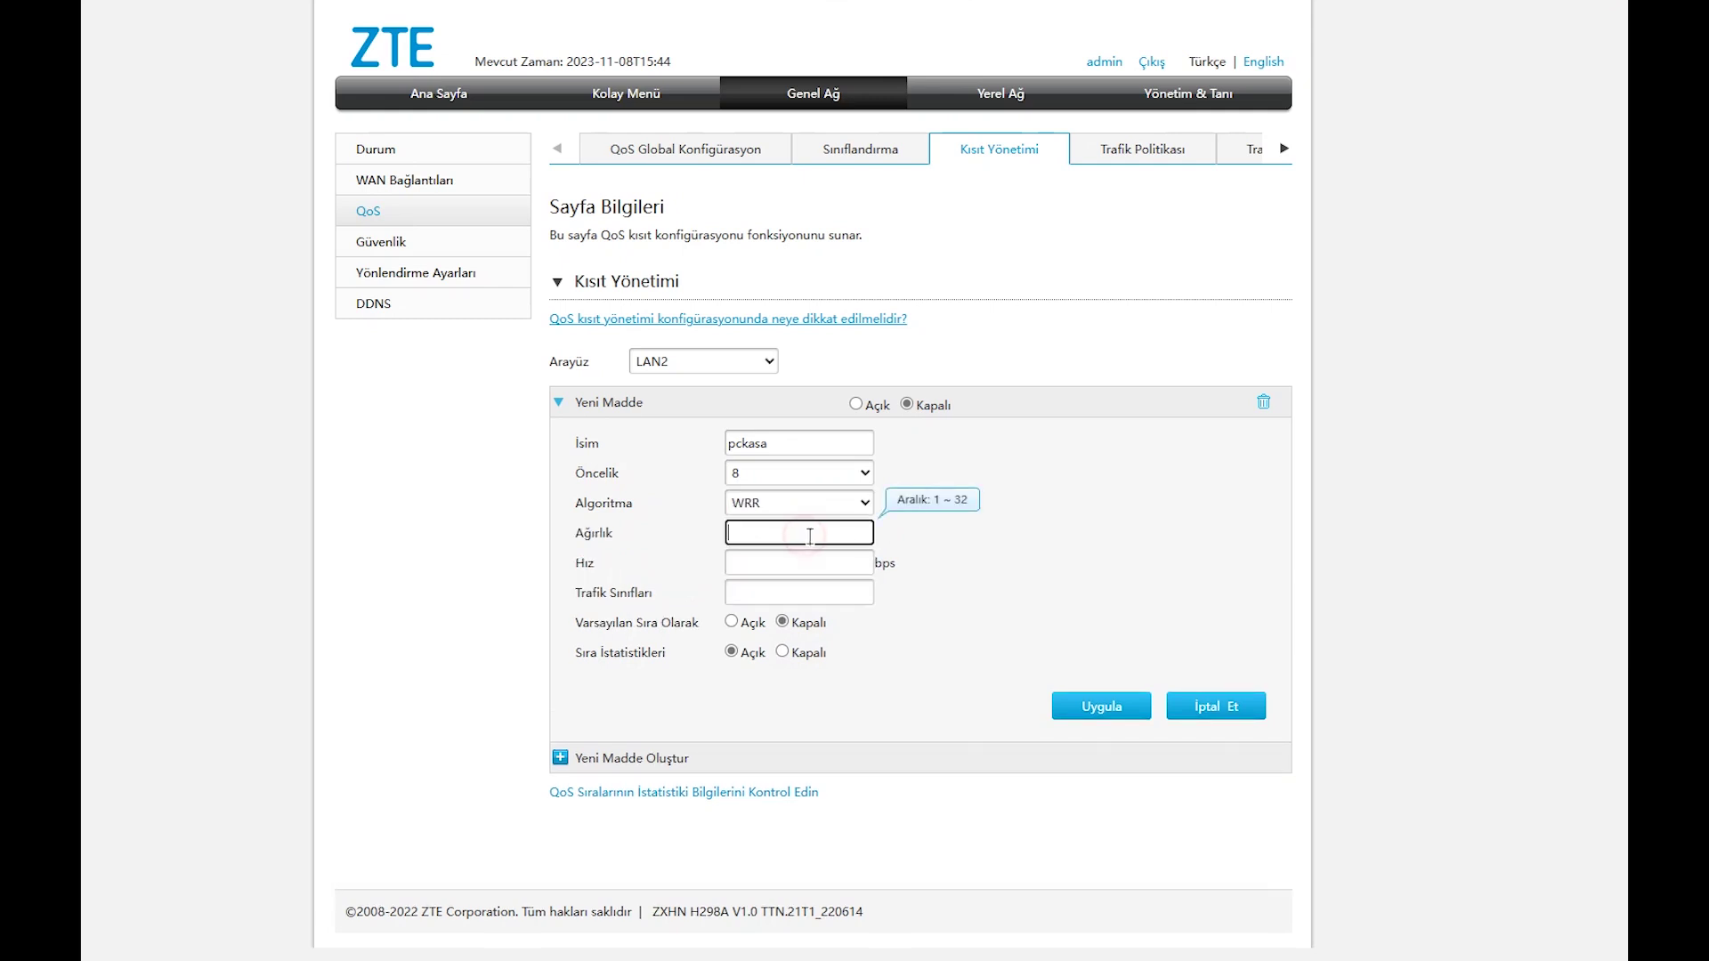
type("16")
left_click(809, 562)
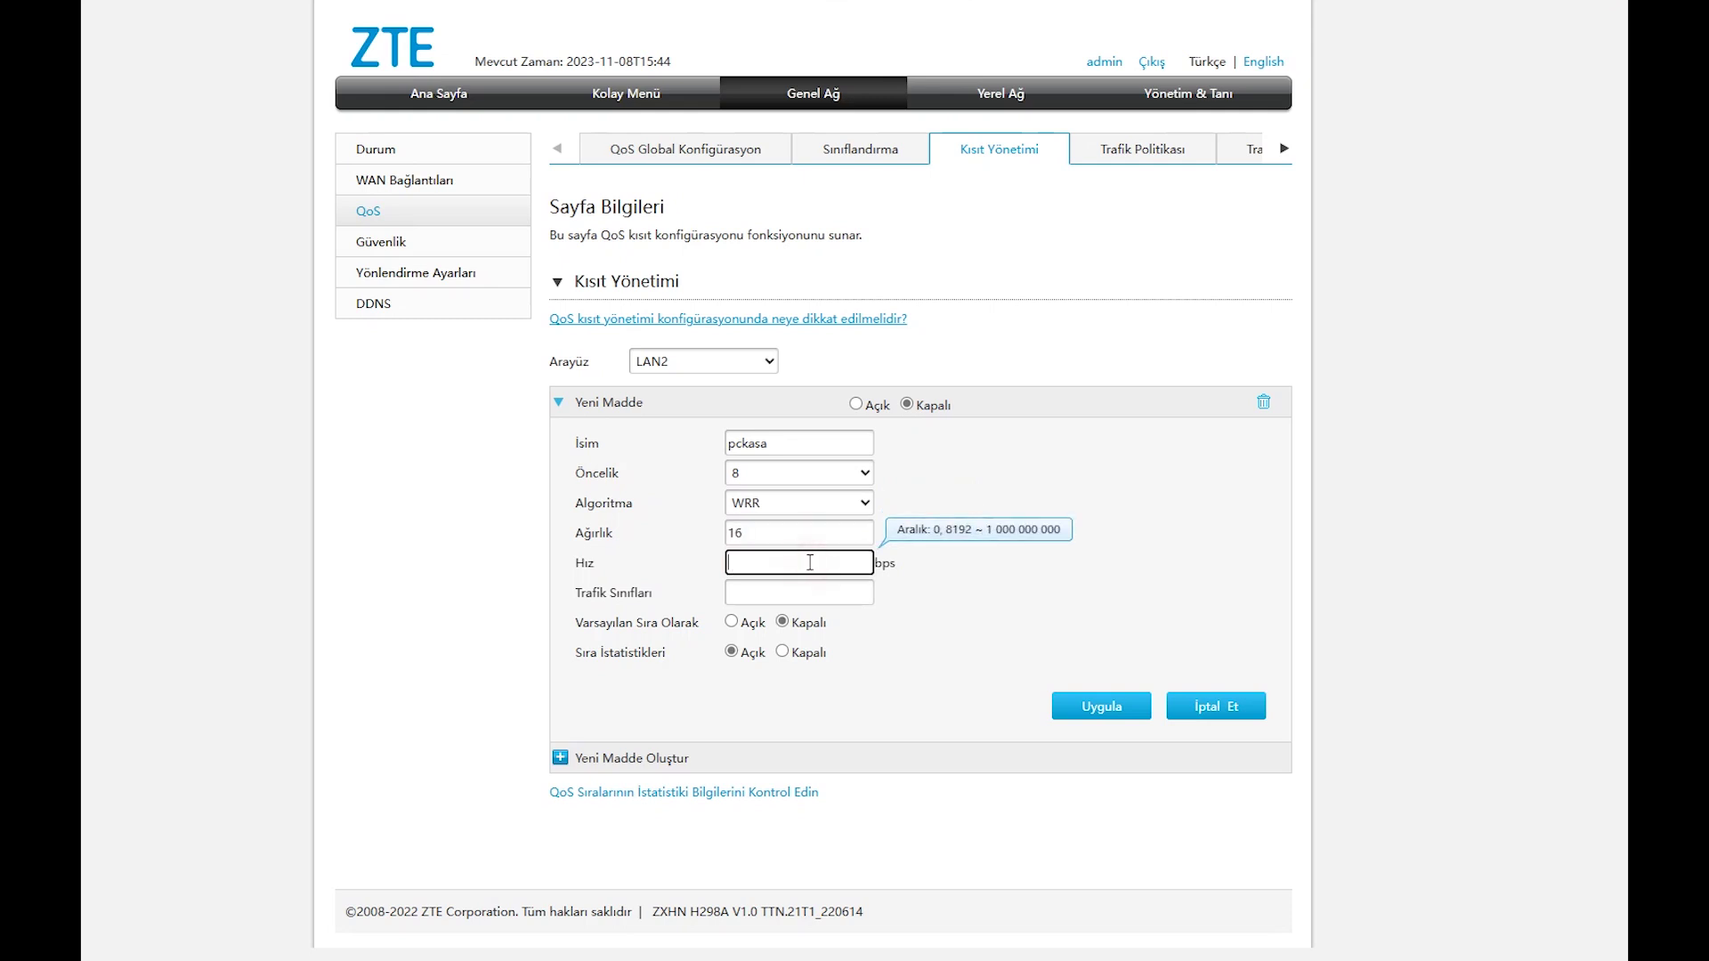
type("37")
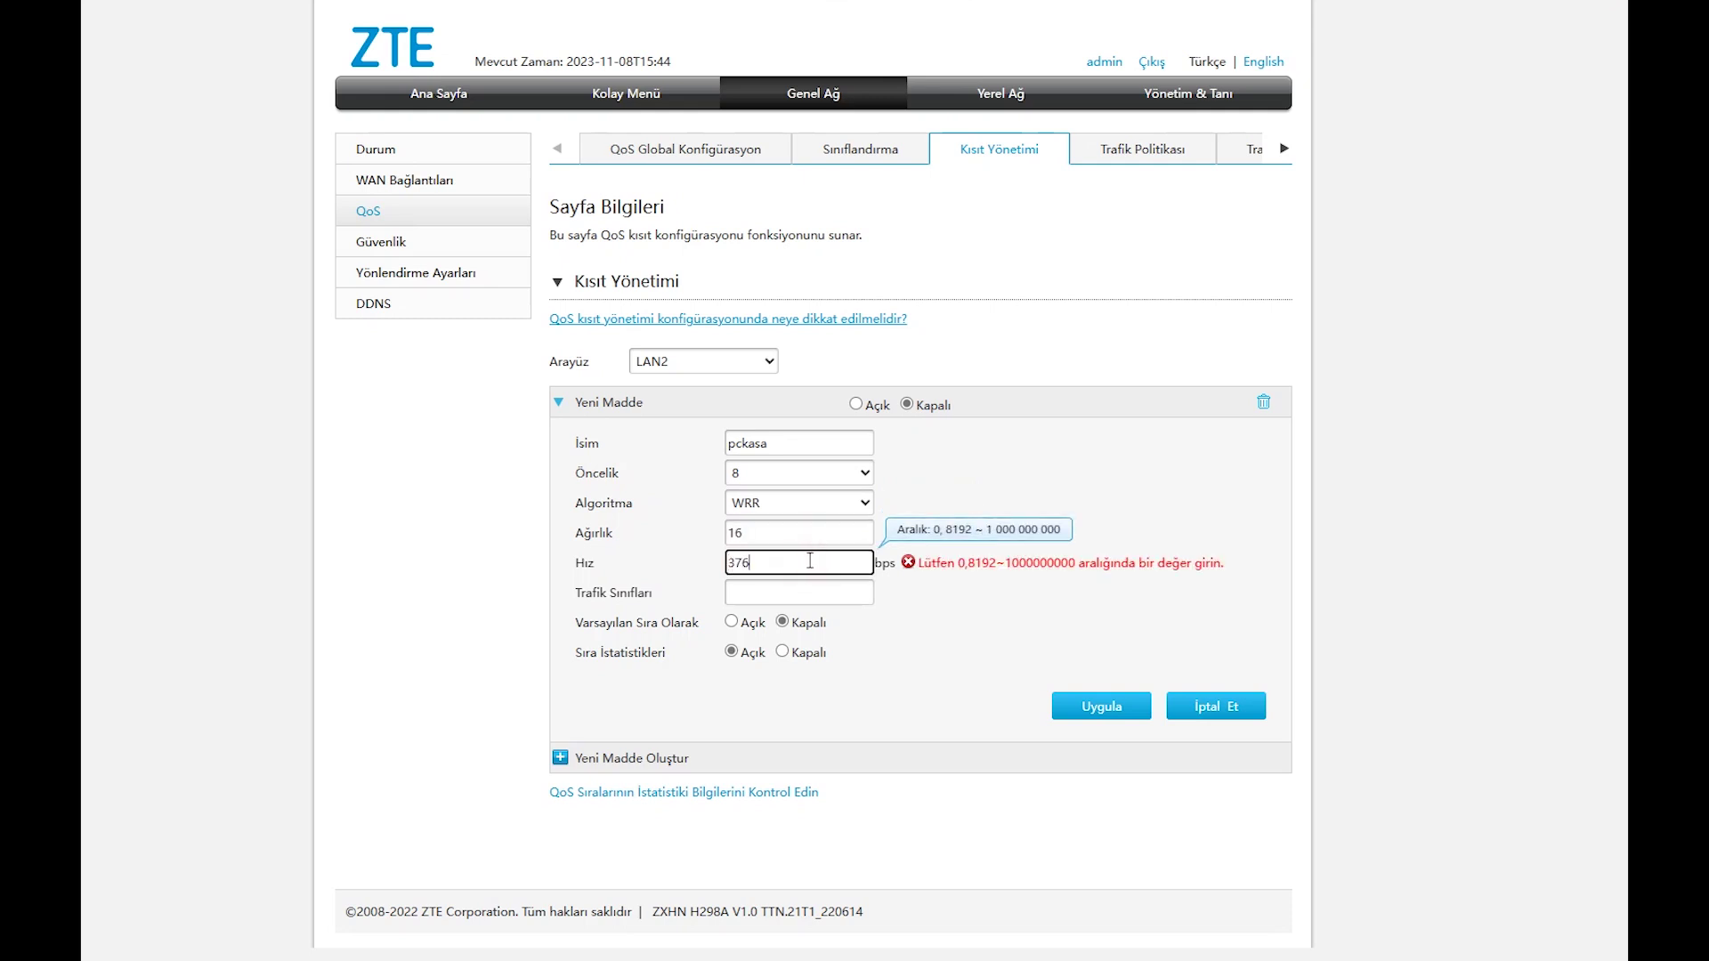
type("140000")
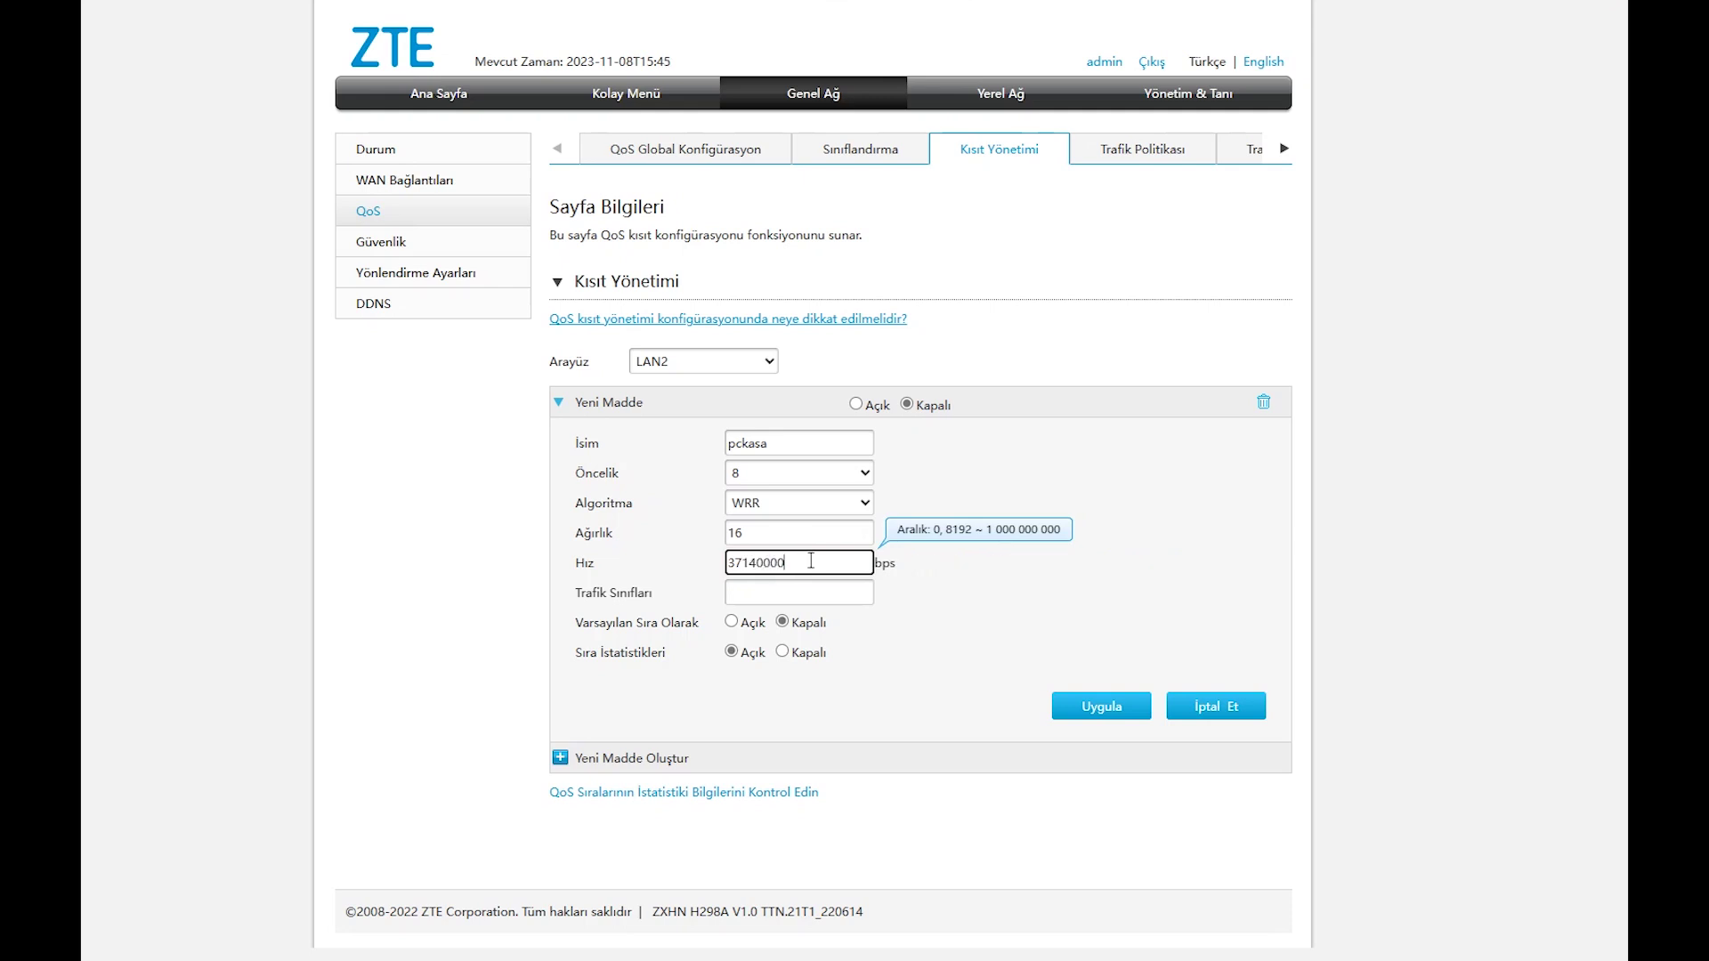
left_click(790, 593)
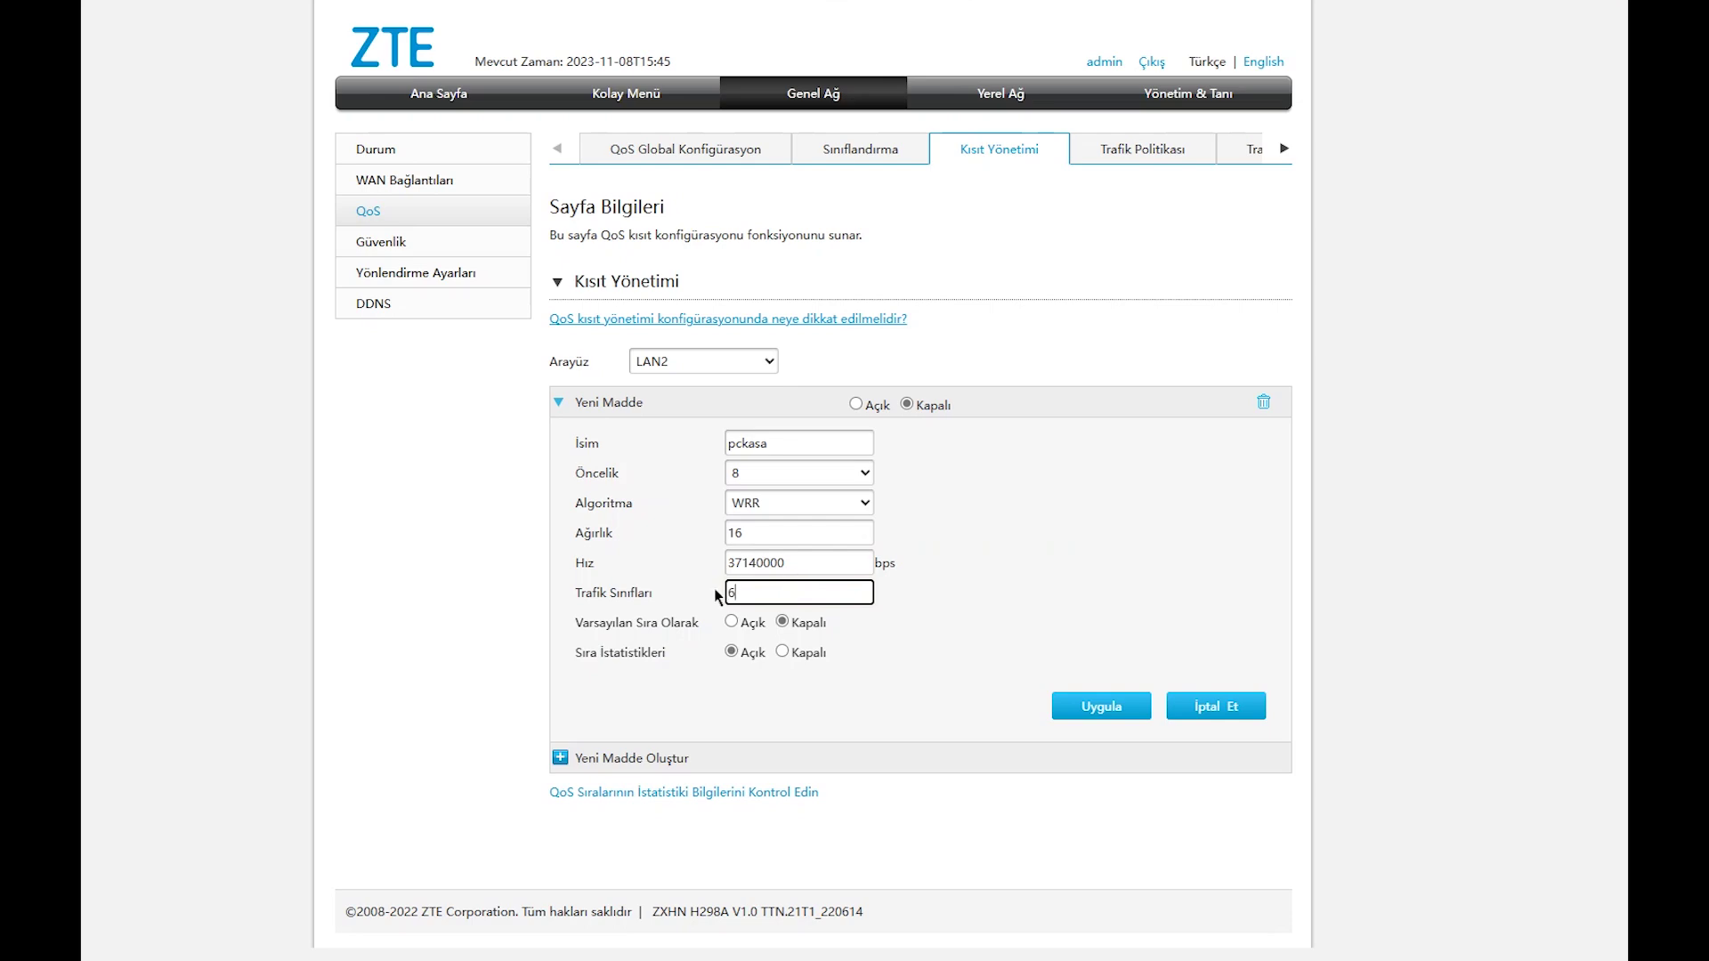
left_click(1102, 696)
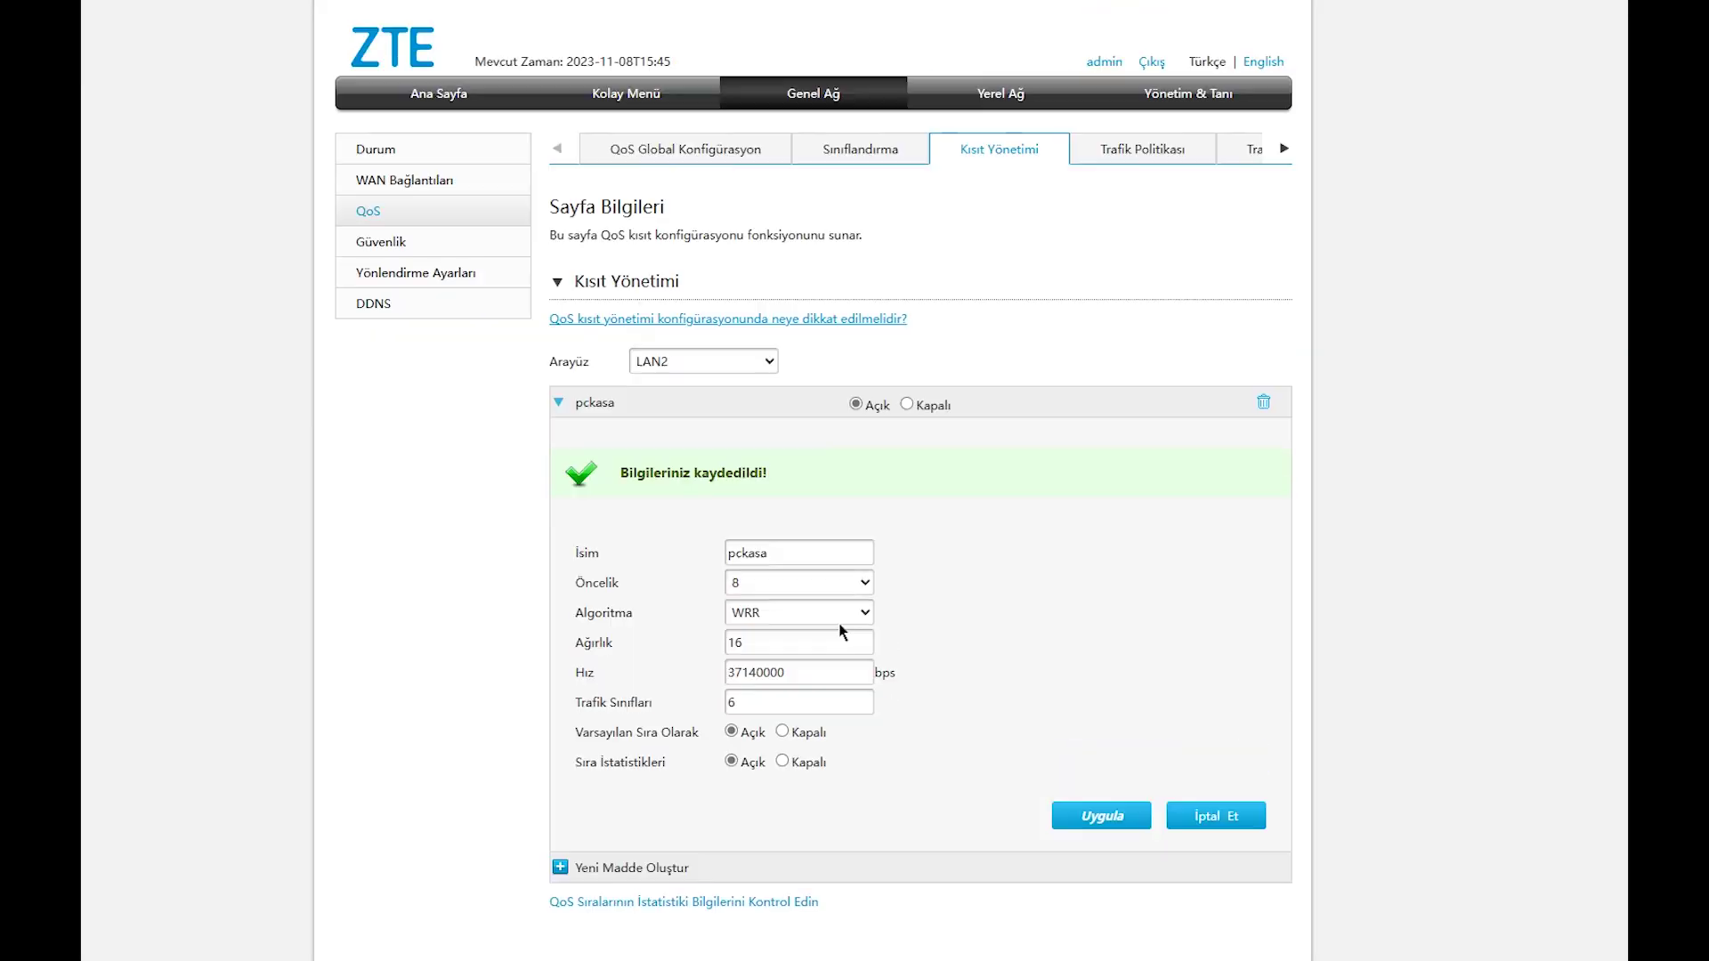
left_click(1144, 156)
Set the pctest traffic shaping rule to Açık and apply it.
left_click(1235, 149)
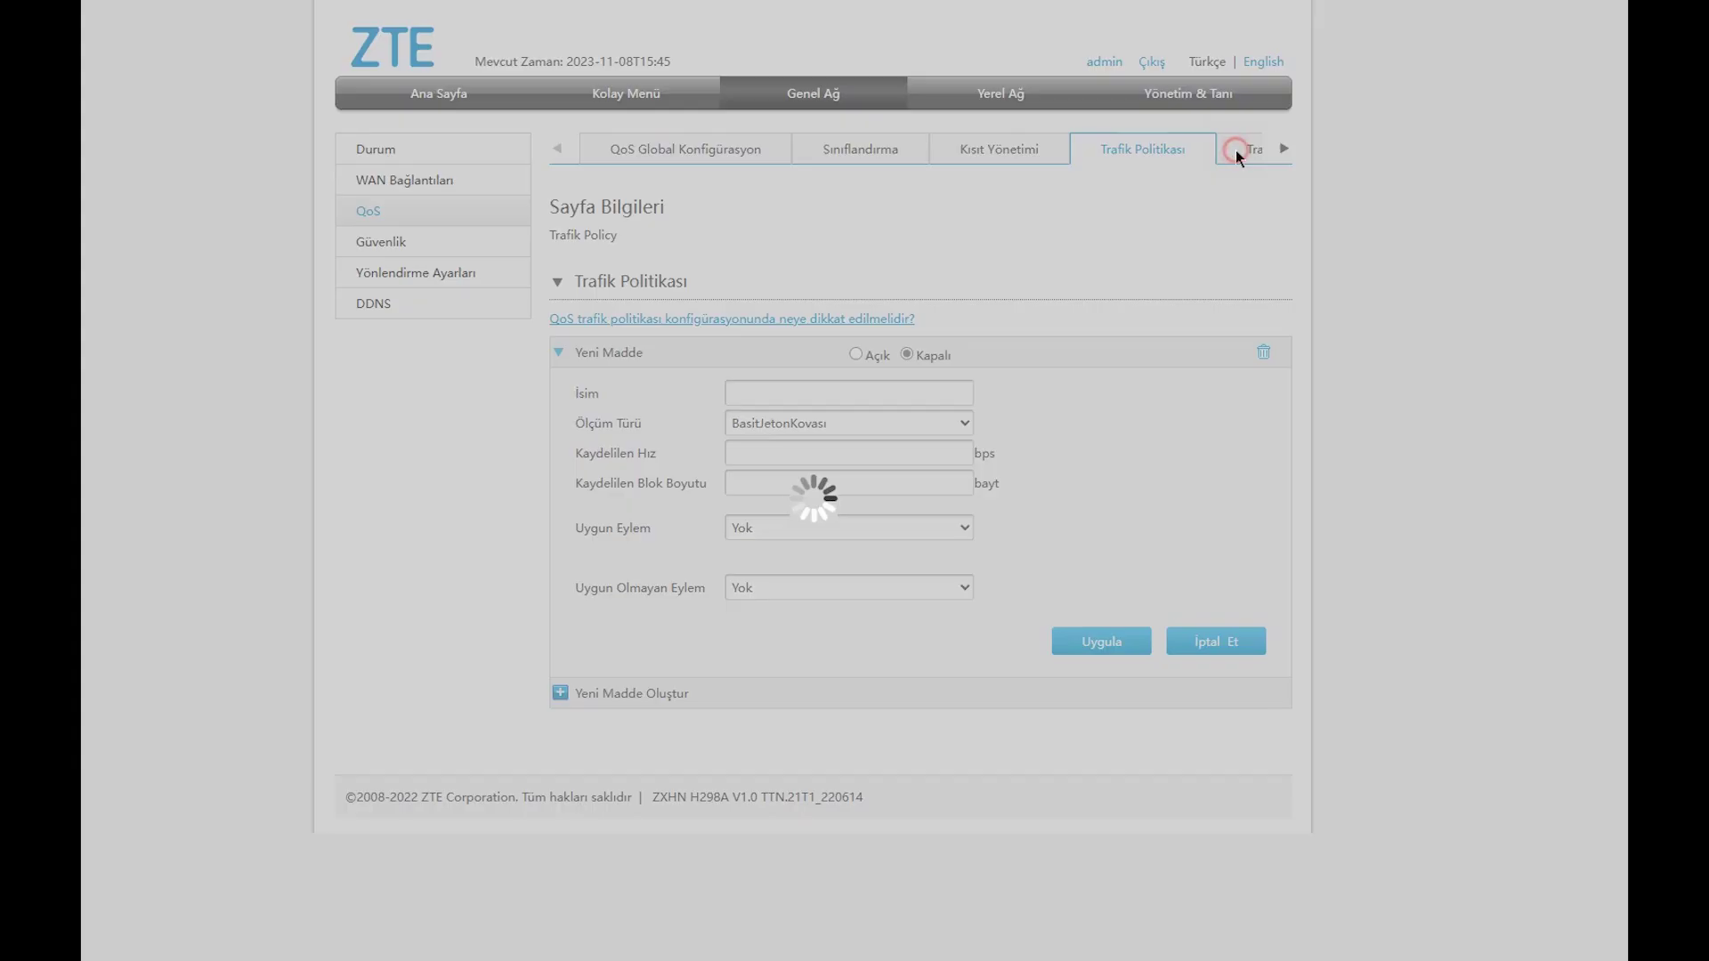
left_click(574, 353)
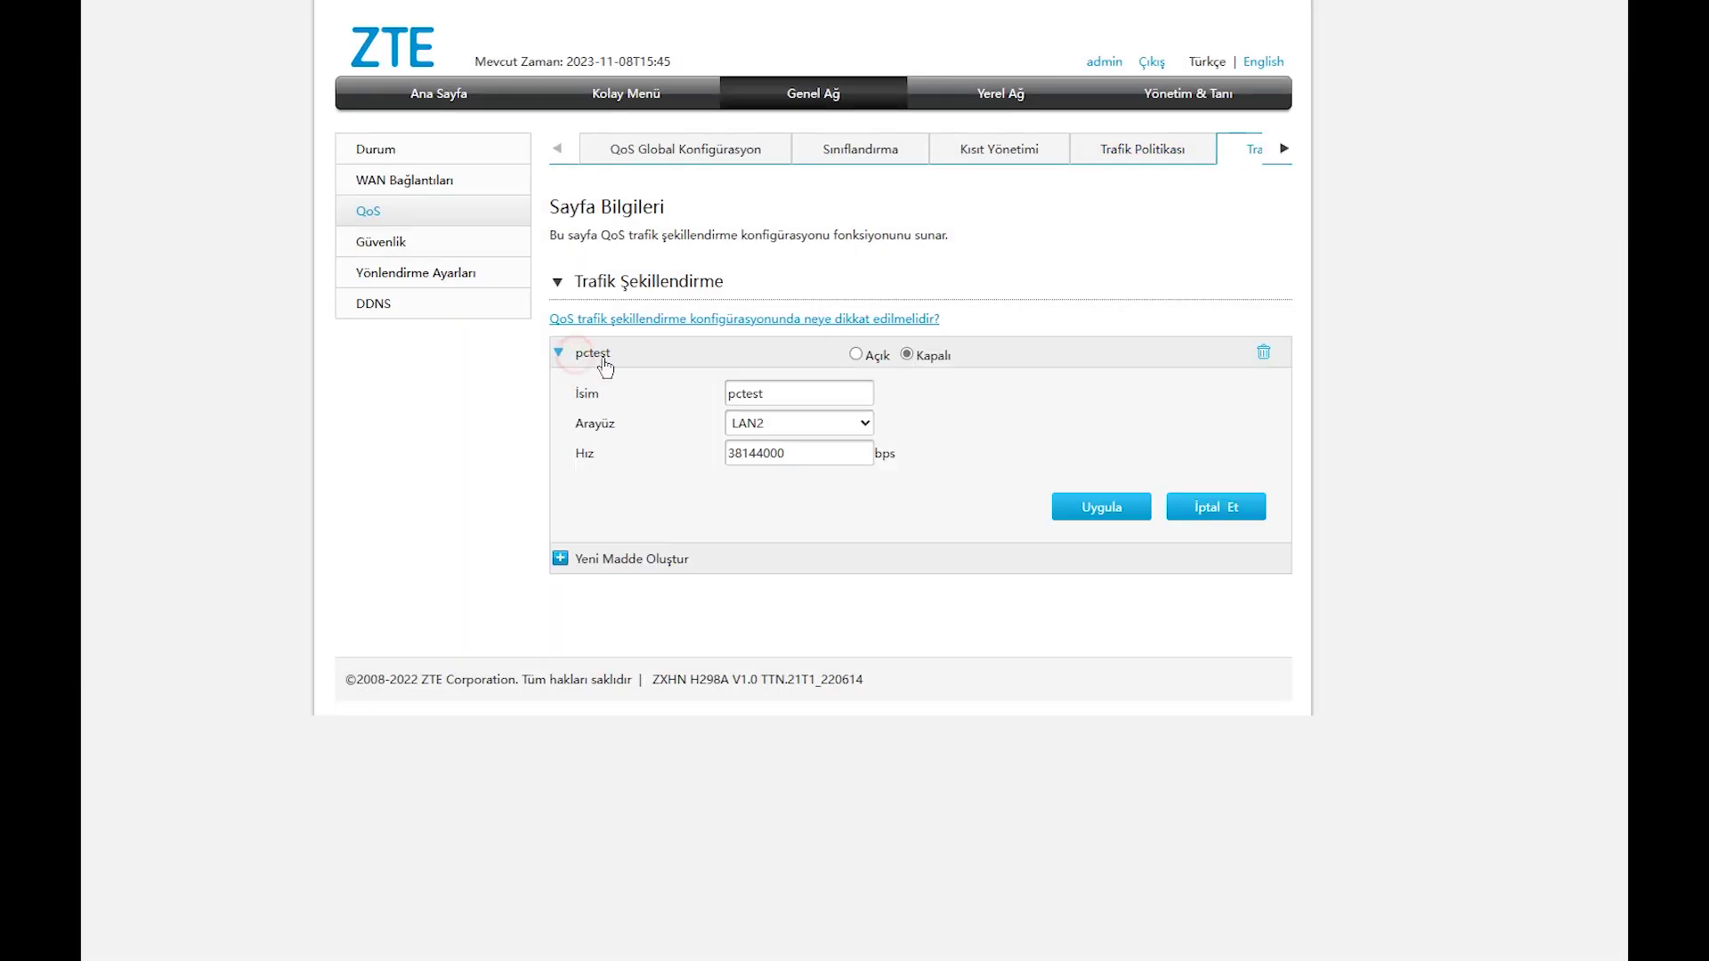
left_click(856, 354)
left_click(1124, 511)
Confirm the pckasa queue under LAN2 in Kısıt Yönetimi, then return to the Waveform results.
left_click(996, 162)
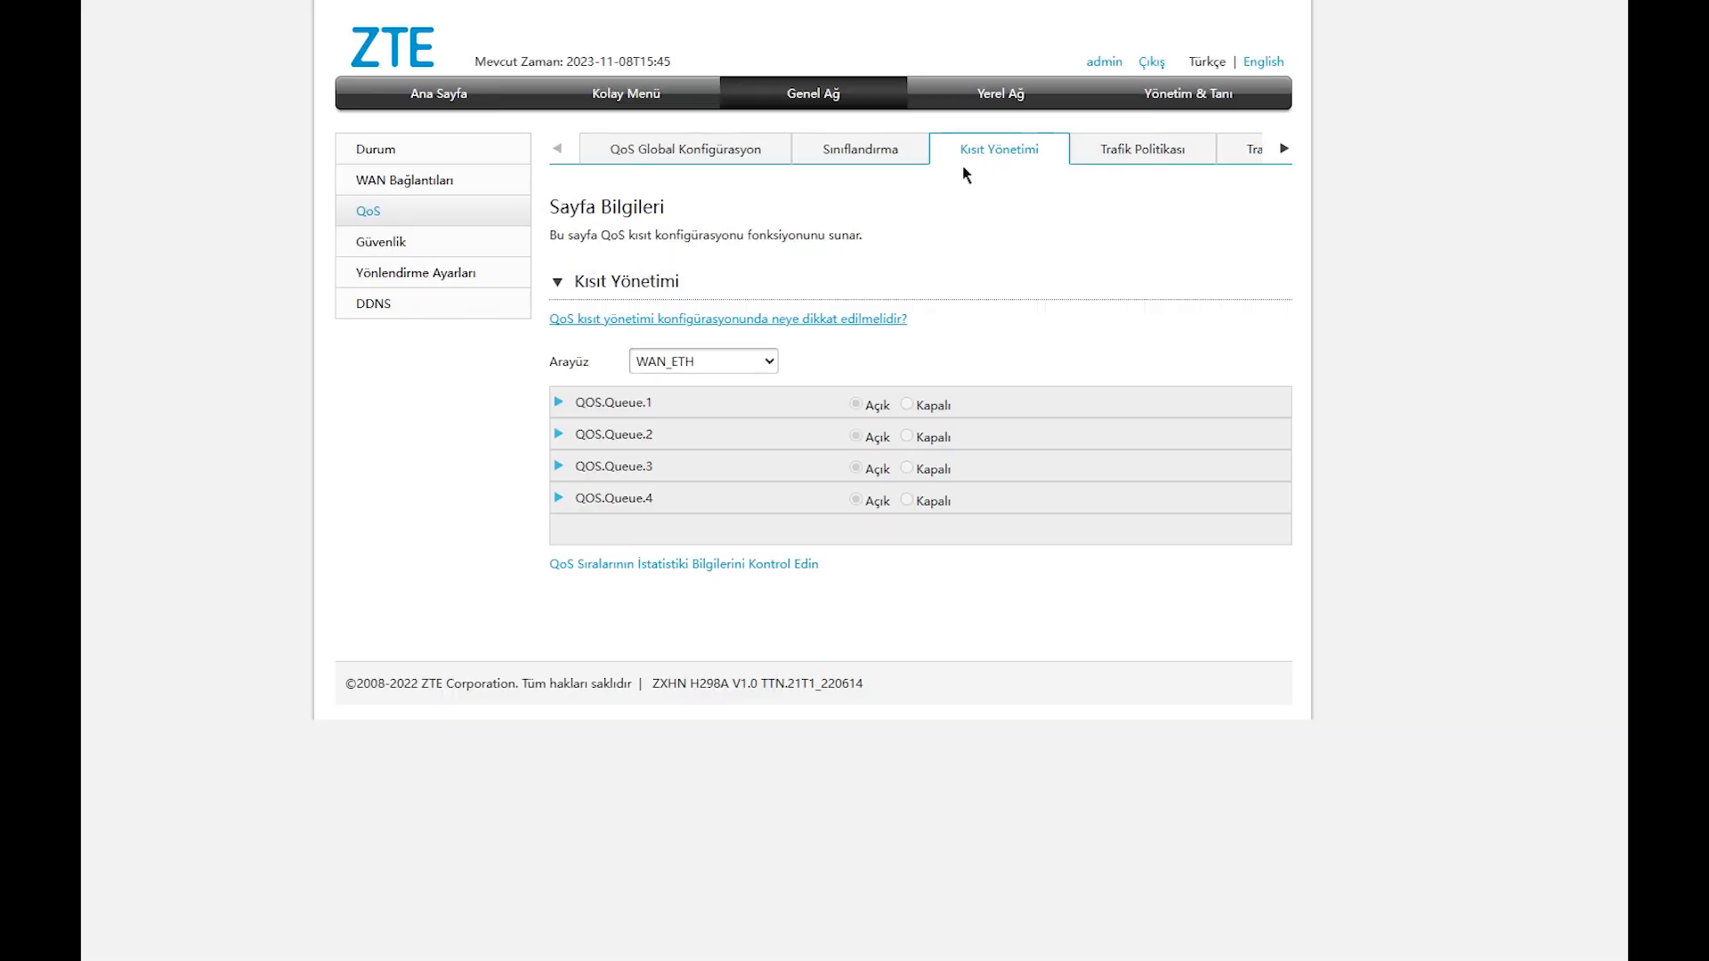
left_click(767, 361)
left_click(749, 420)
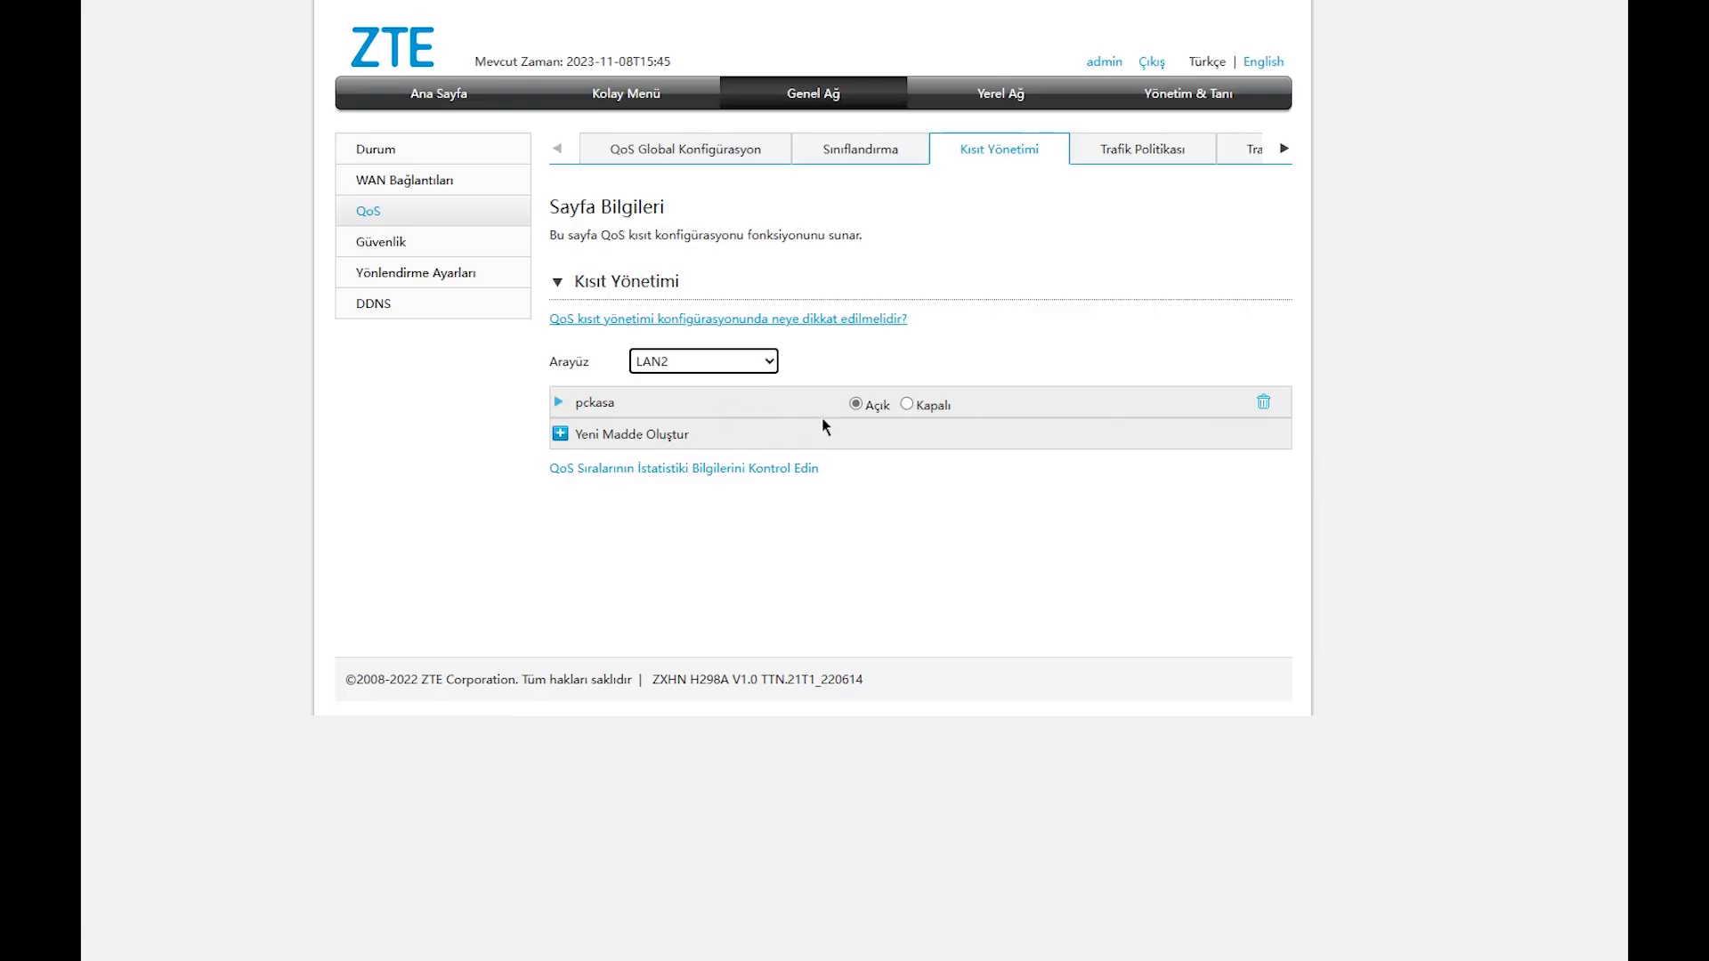
left_click(559, 403)
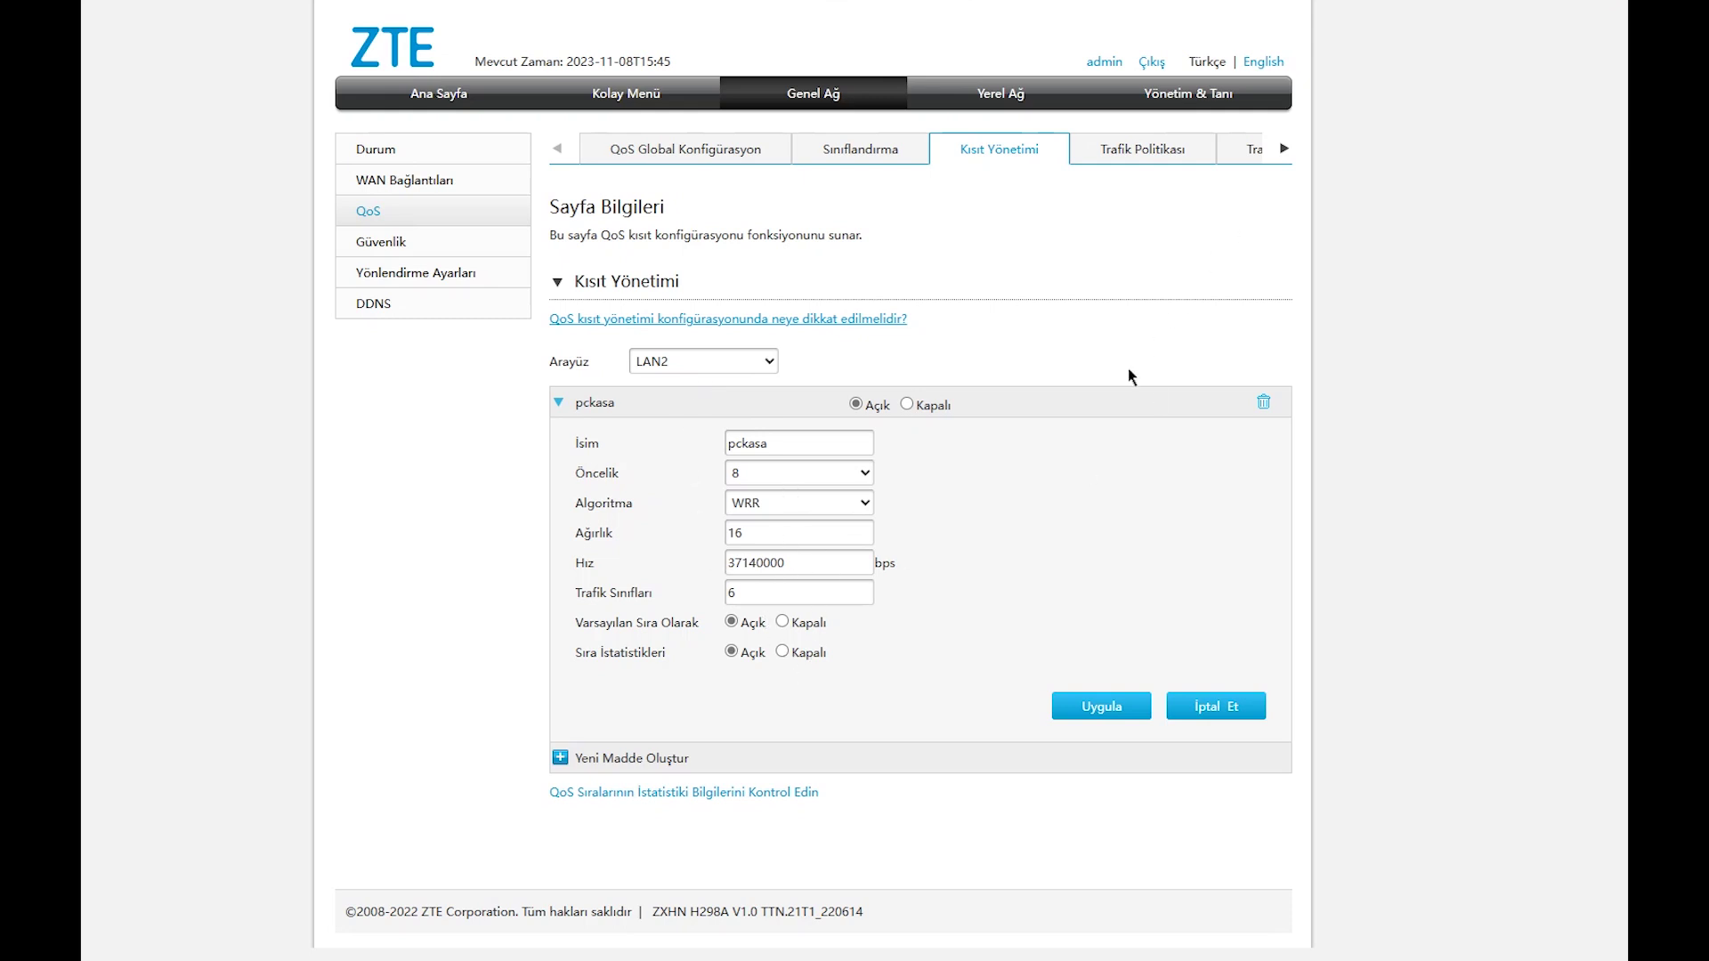
left_click(1244, 151)
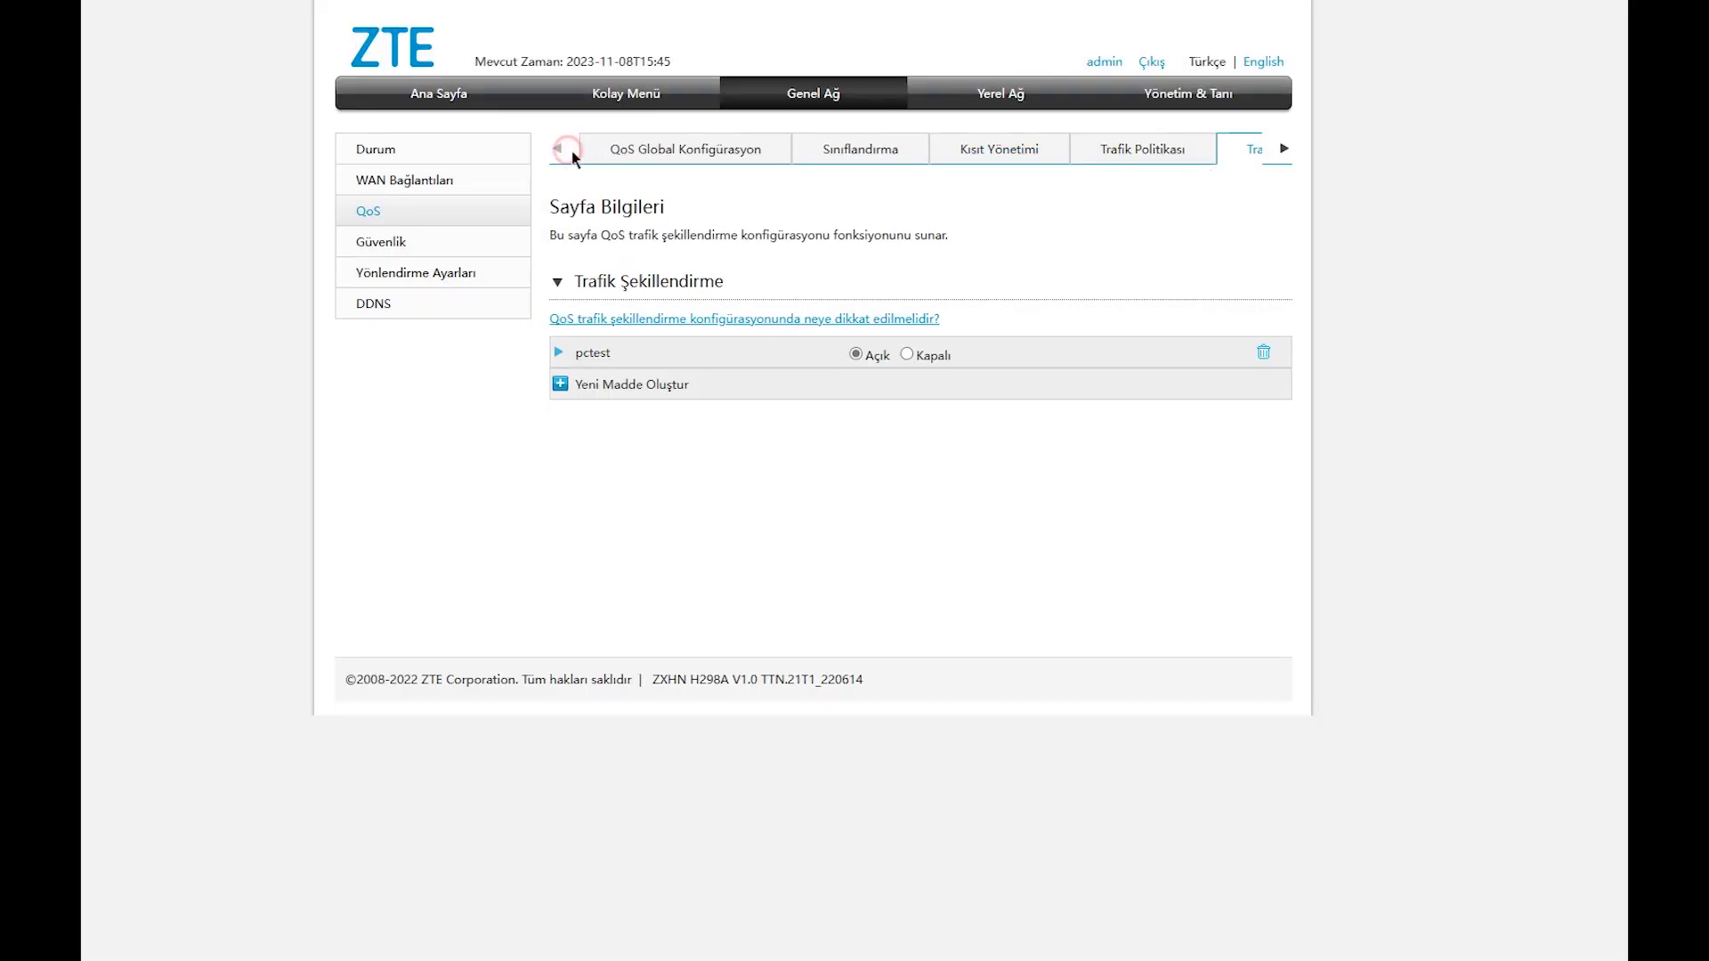
mouse_move(4, 391)
left_click(103, 256)
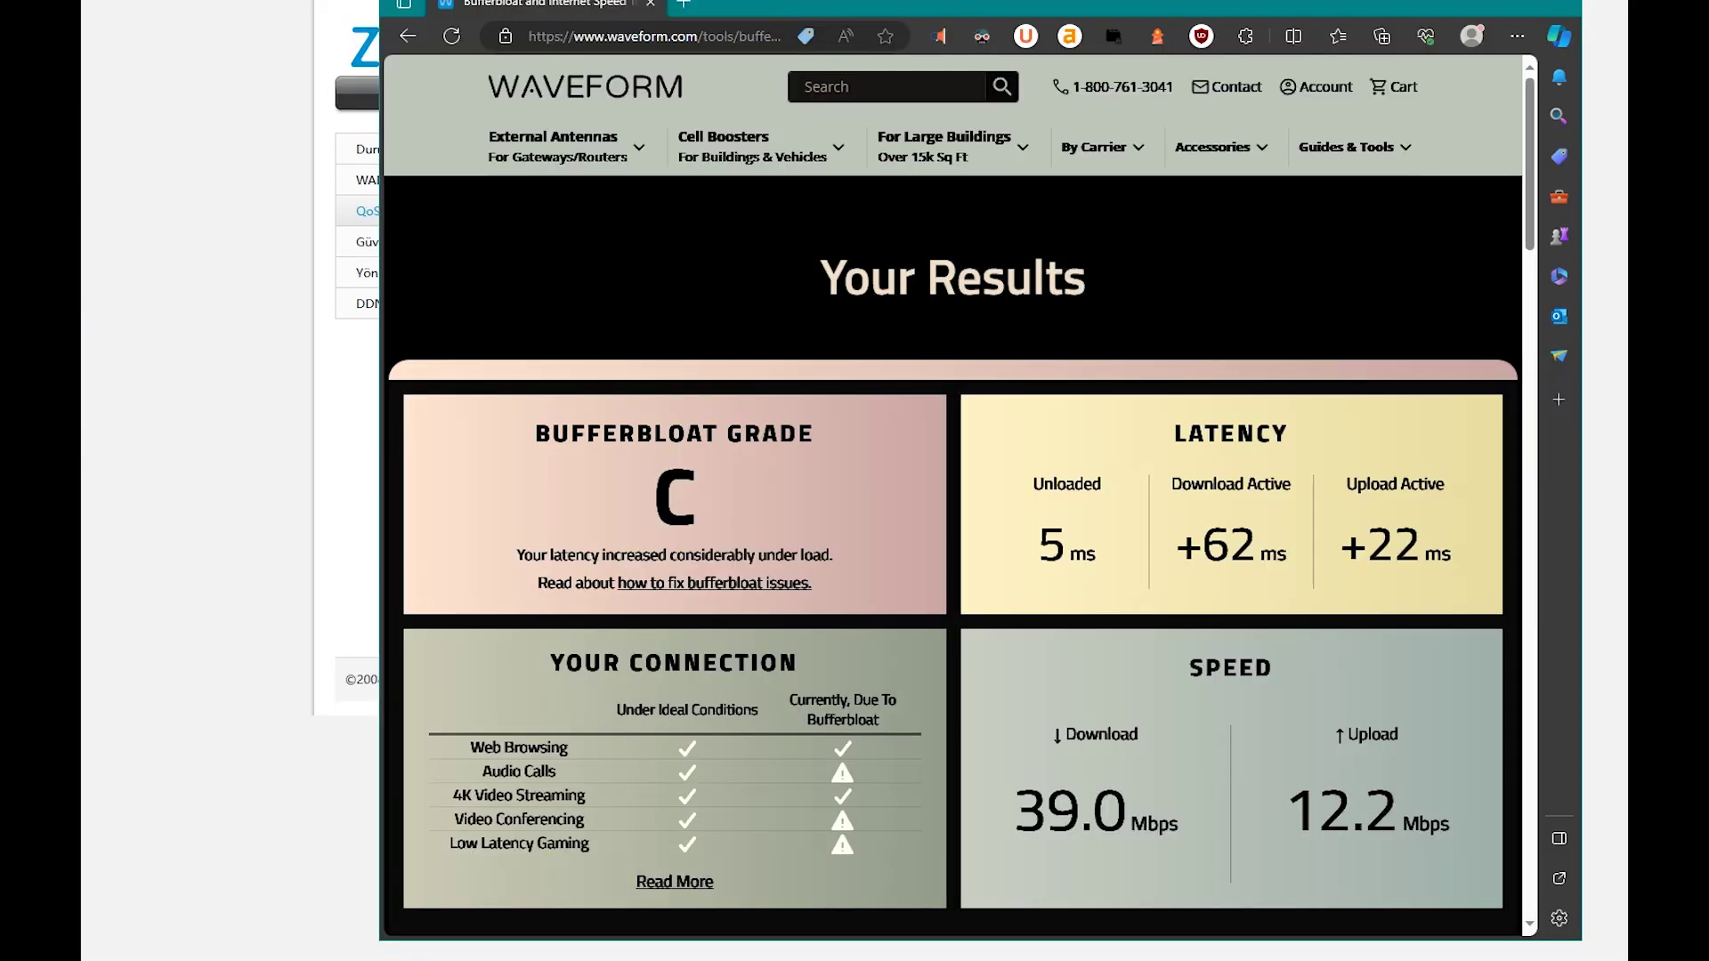
Rerun the Waveform bufferbloat test to get grade A with +12/+8 ms latency increases.
left_click(855, 38)
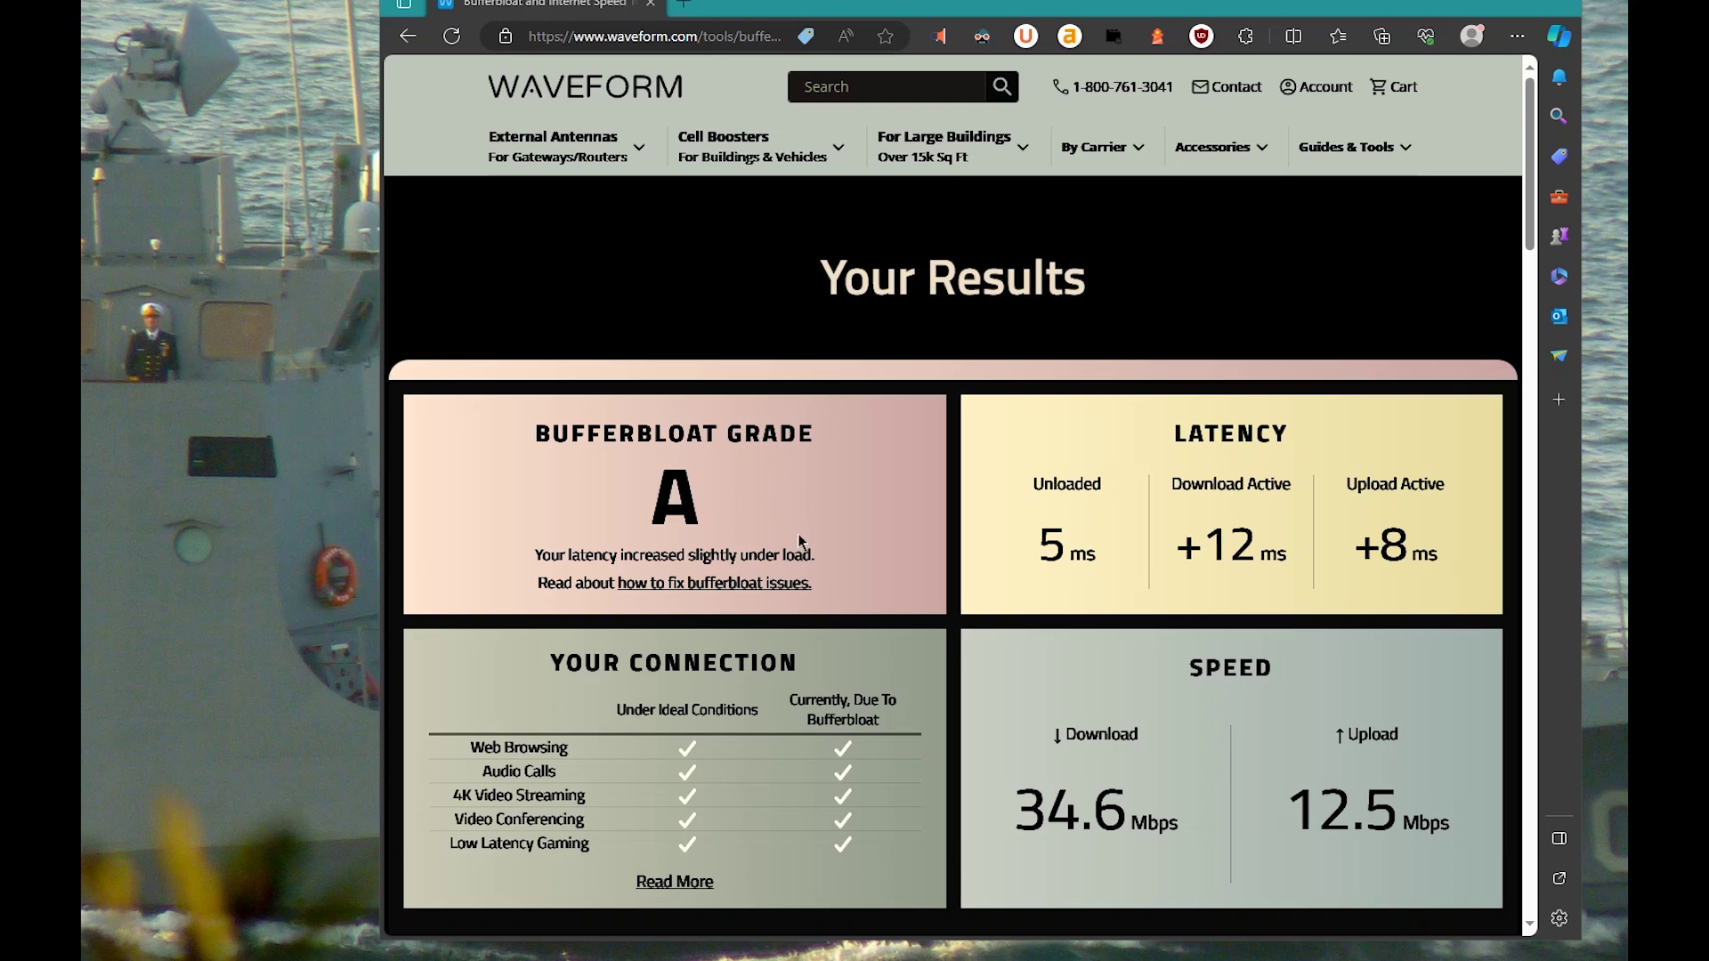
scroll(796, 517, "down", 2)
scroll(796, 517, "up", 2)
left_click(851, 87)
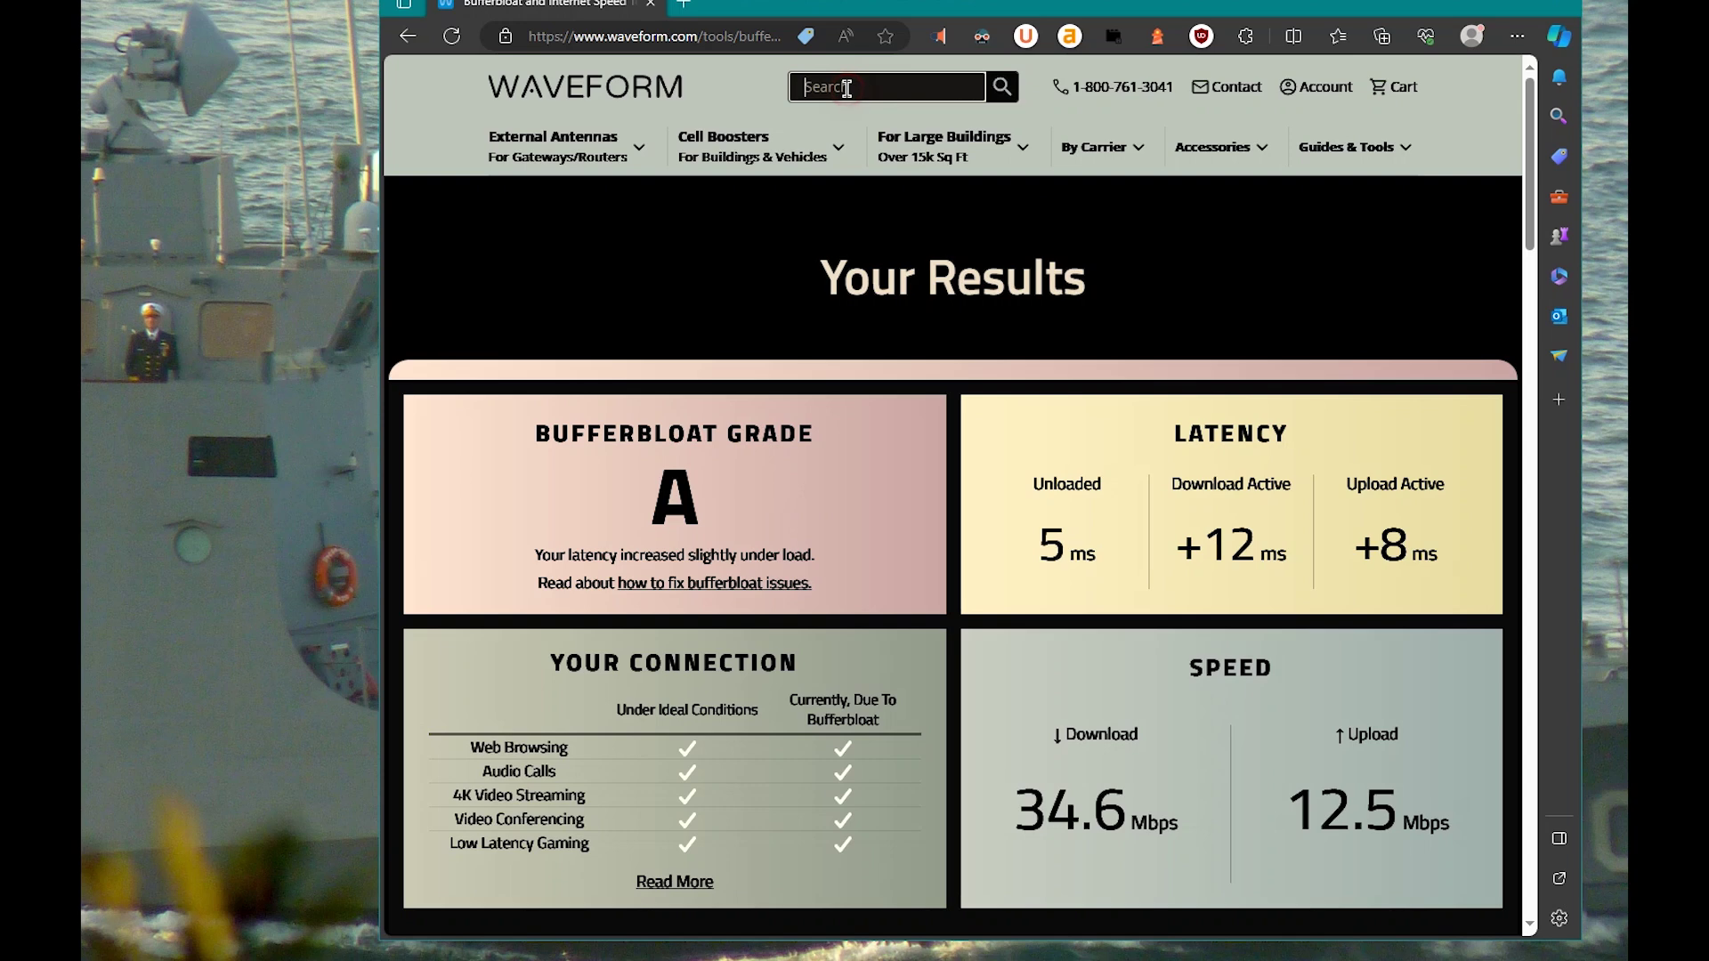
type("sqM")
double_click(859, 86)
key("BackSpace")
scroll(977, 544, "down", 2)
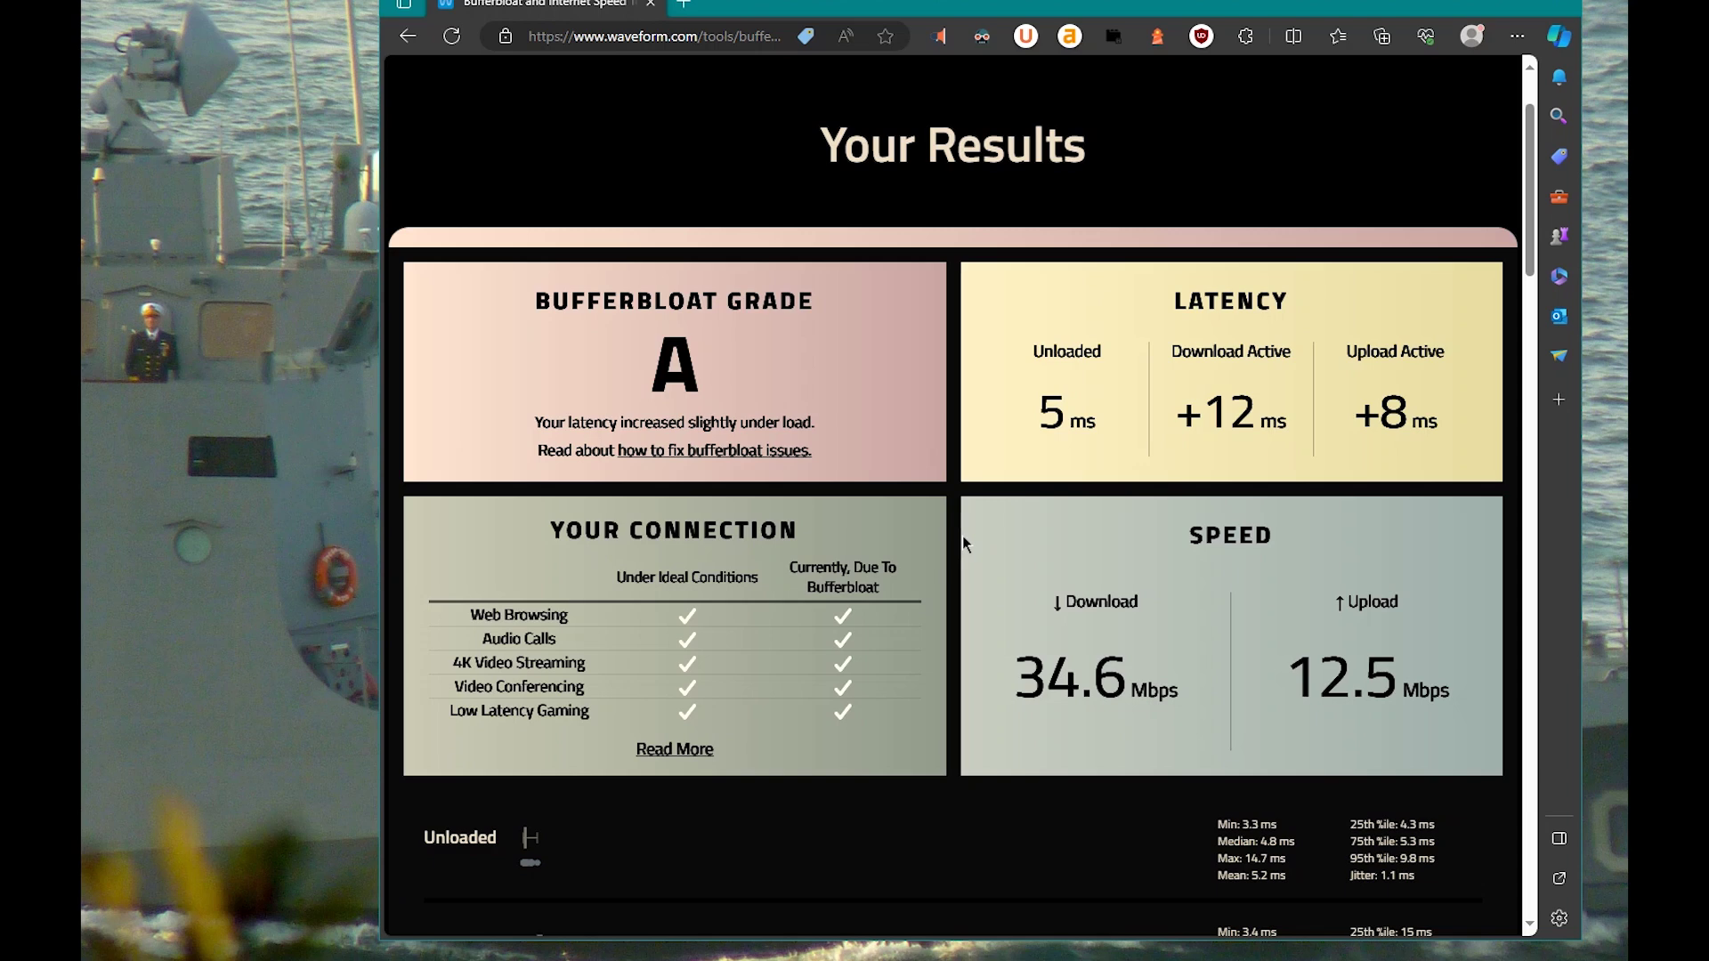